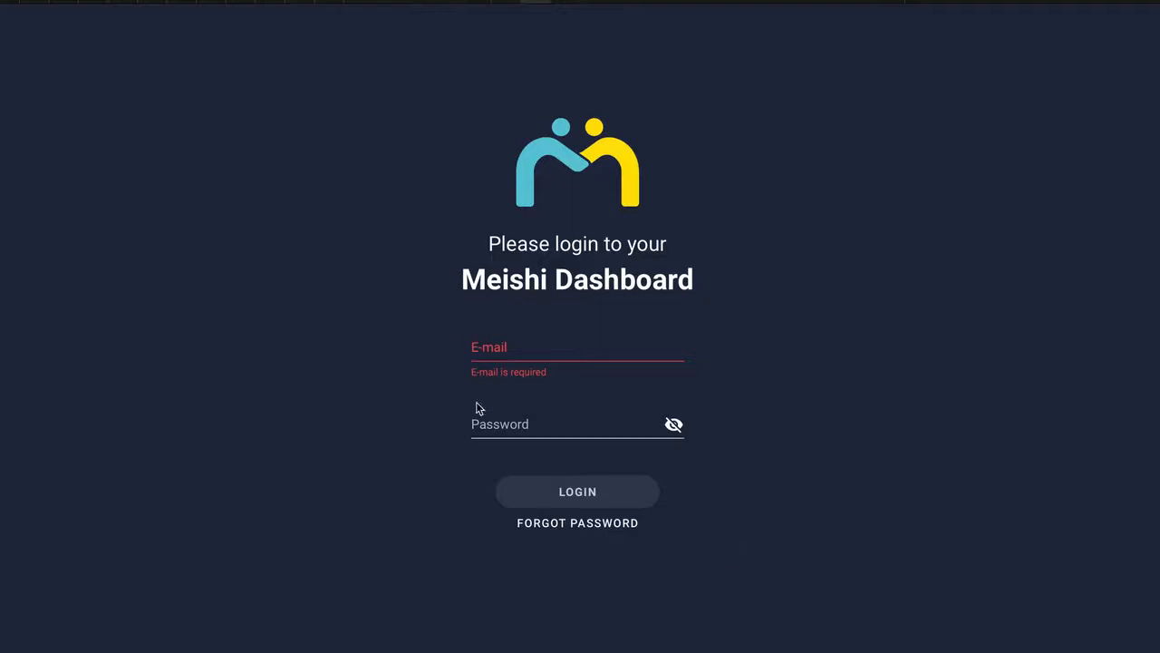
# Step: Log in to Meishi Dashboard with the account e-mail address and password
pyautogui.click(509, 342)
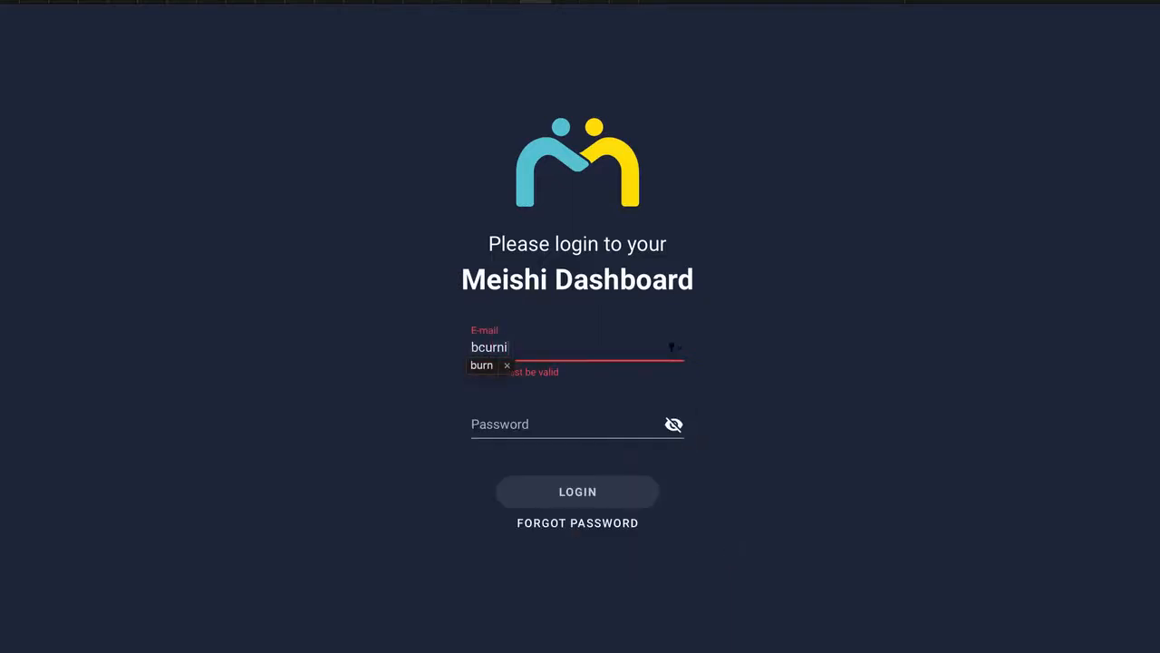
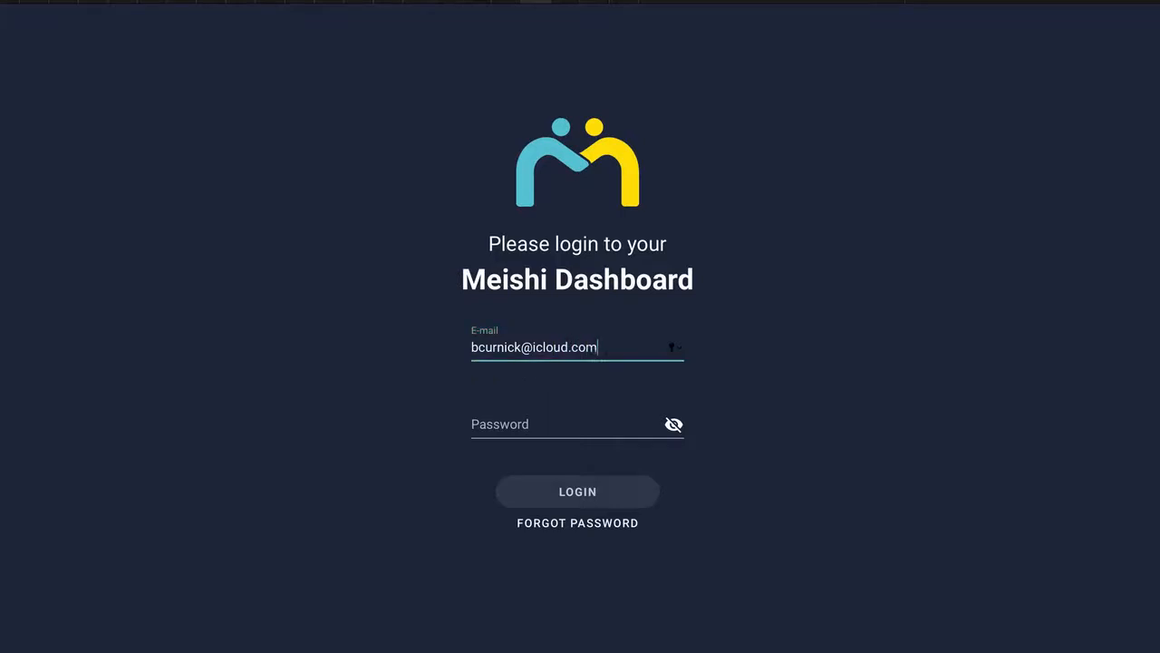
pyautogui.click(520, 425)
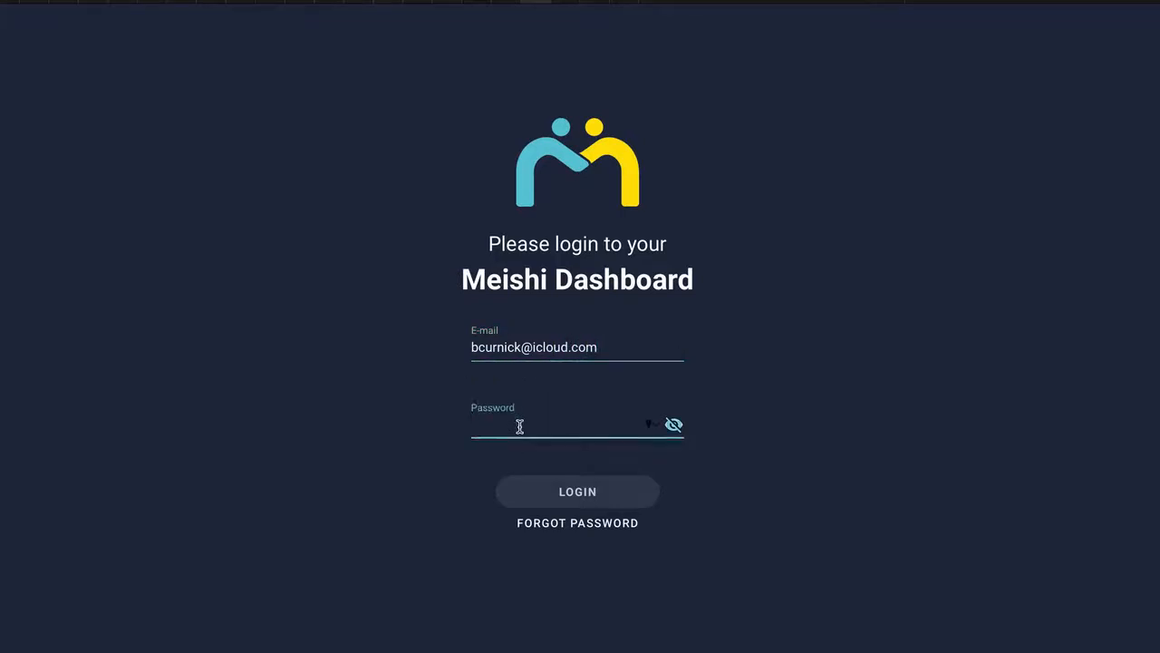
pyautogui.write('•••••')
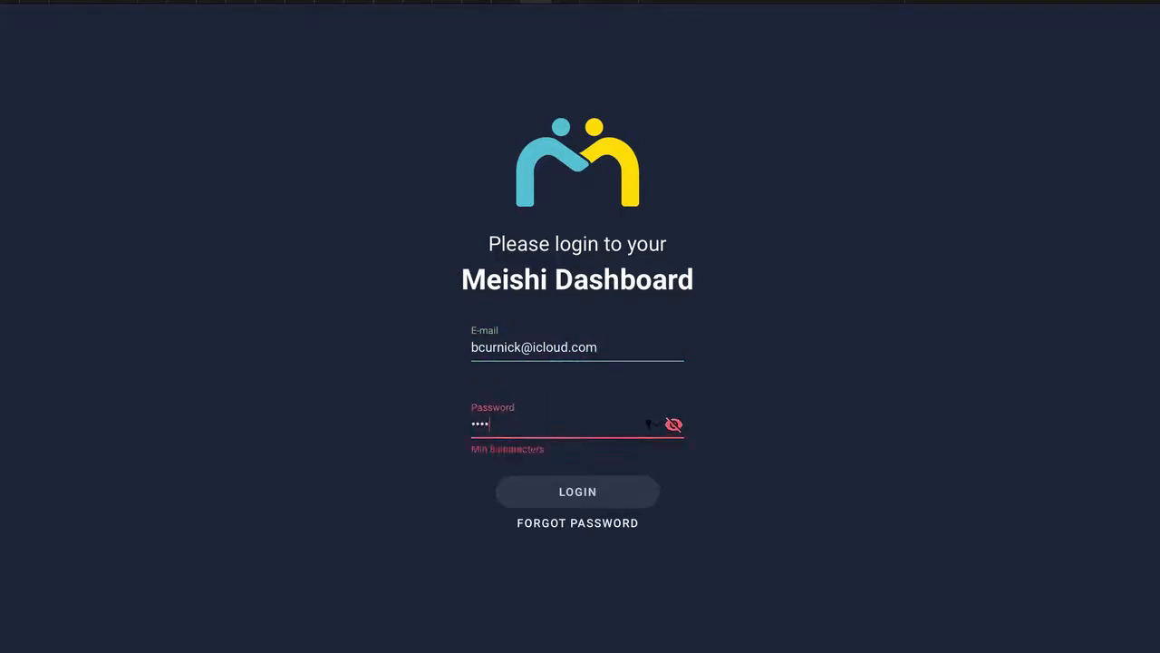
pyautogui.write('•••')
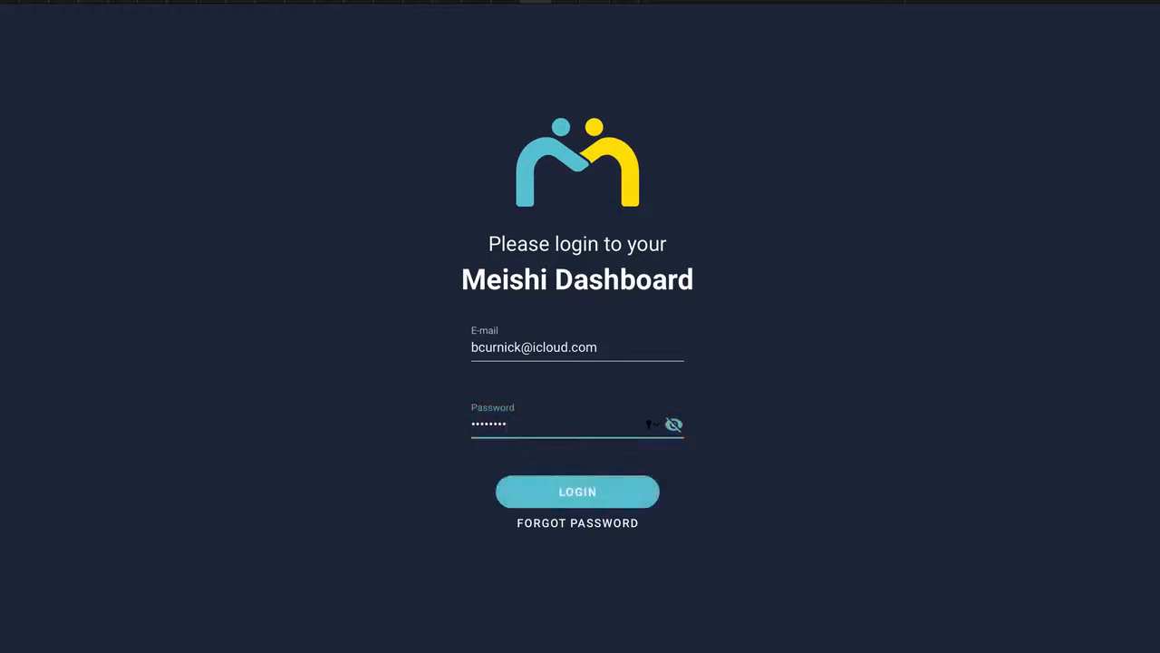
pyautogui.click(609, 506)
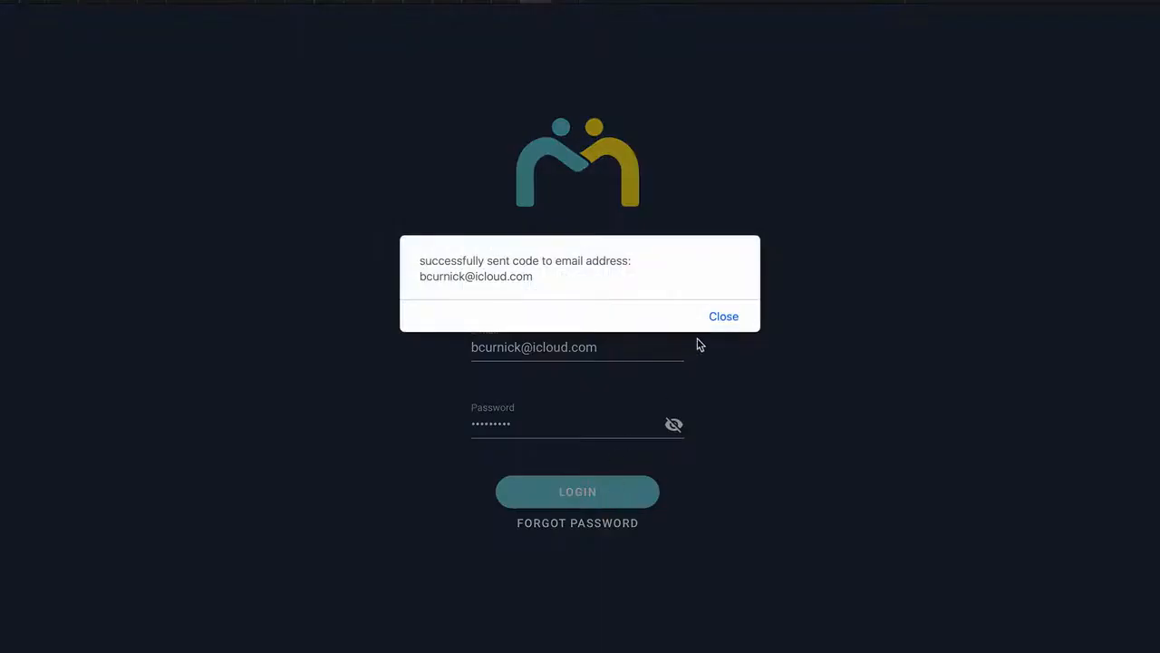
# Step: Dismiss the code-sent notice, then enter and verify the emailed verification code
pyautogui.click(731, 320)
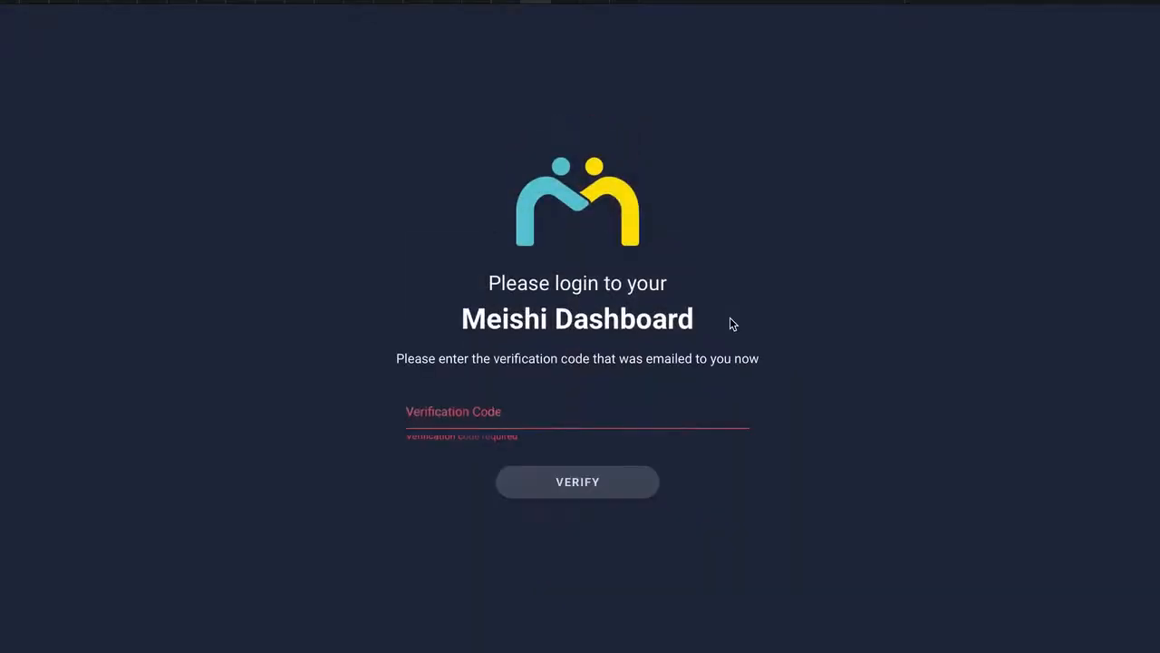
pyautogui.click(453, 415)
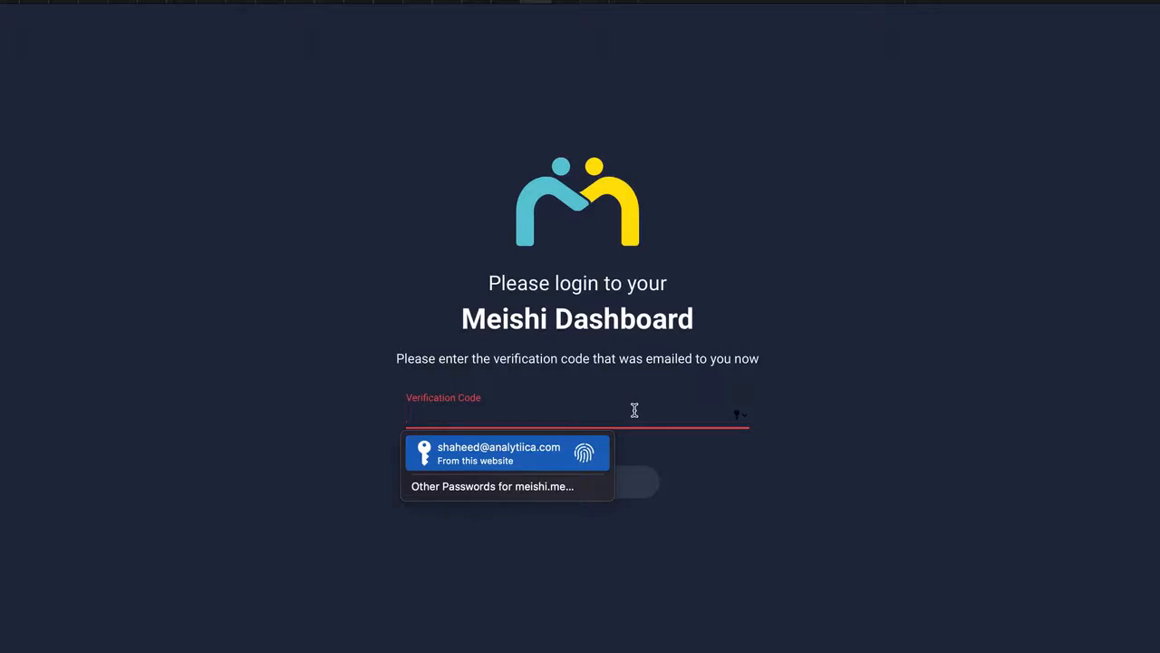
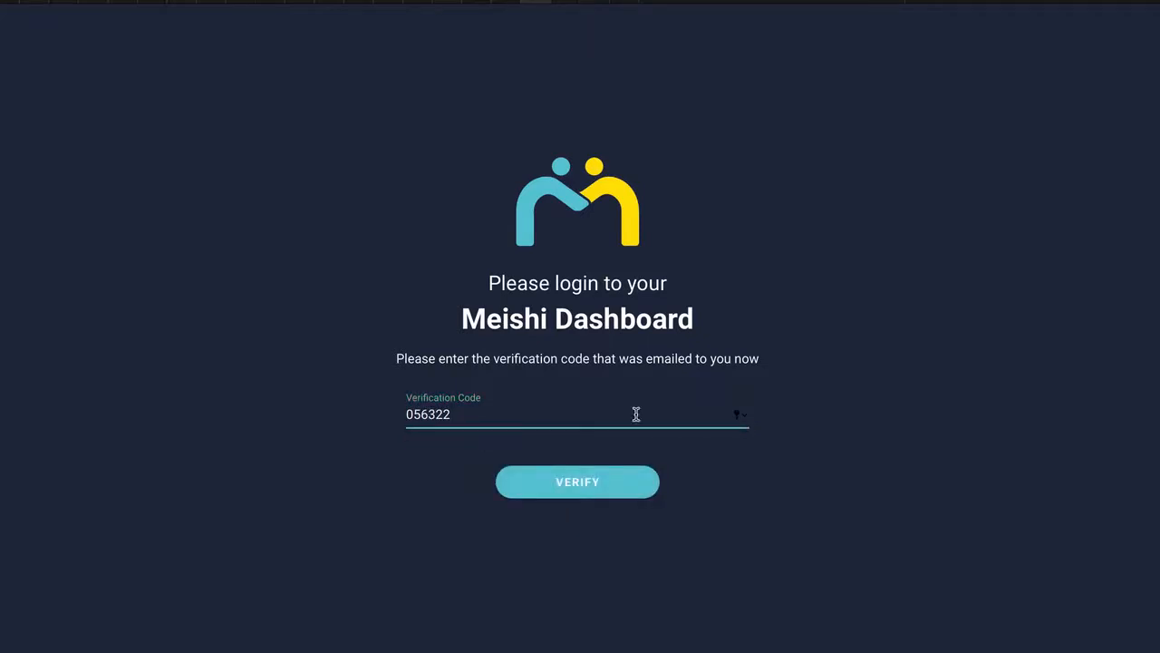
pyautogui.click(604, 487)
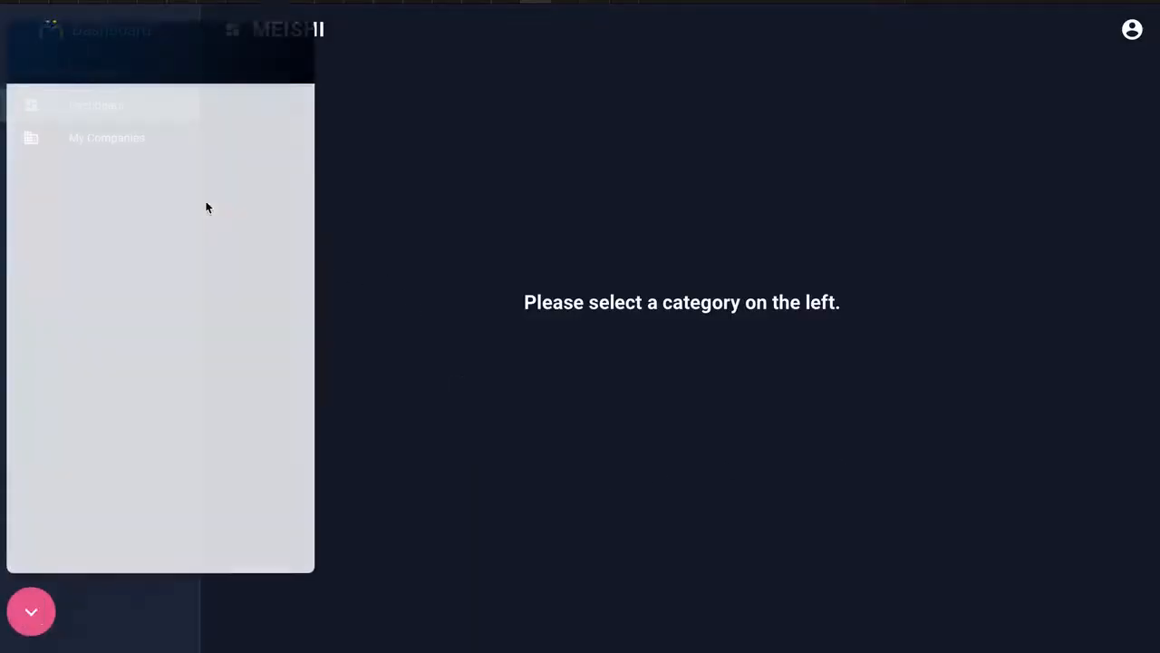
# Step: Close the chat panel, view the visit statistics, then open My Companies to see the demo company
pyautogui.click(35, 616)
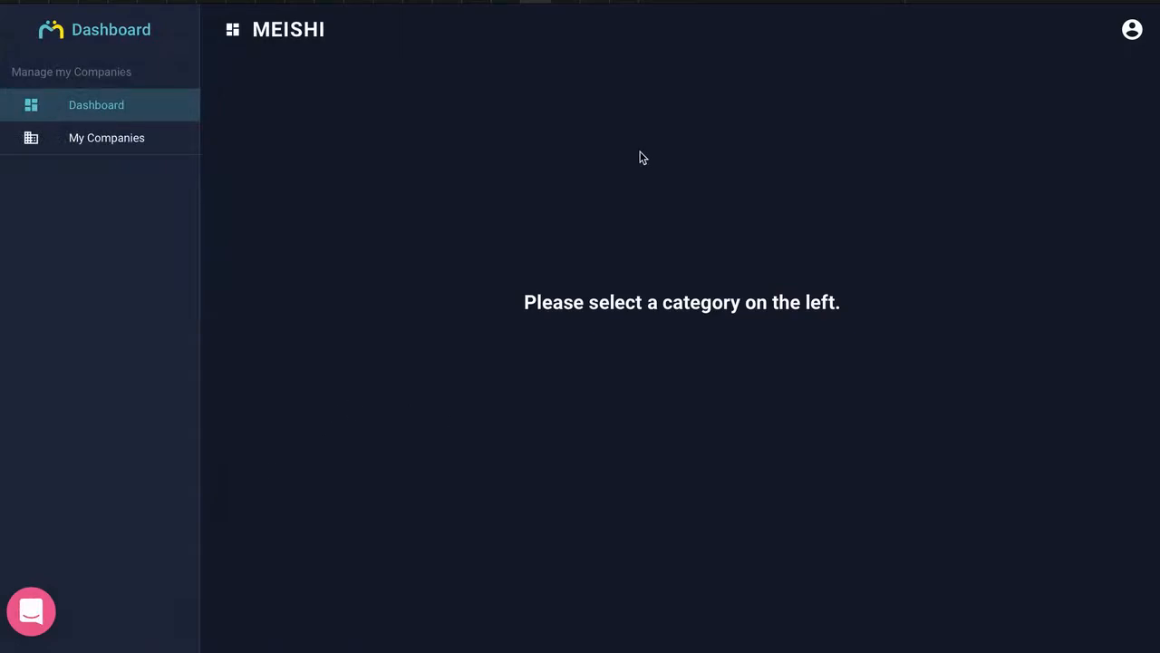
pyautogui.hotkey('ctrl', 'Up')
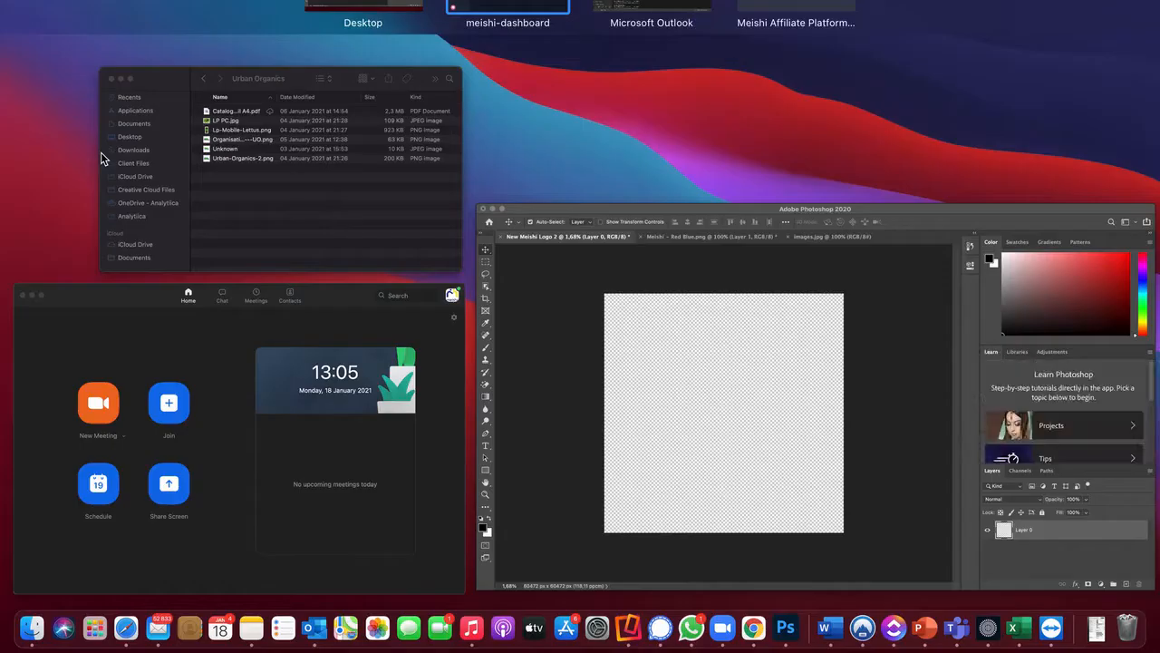
pyautogui.click(499, 13)
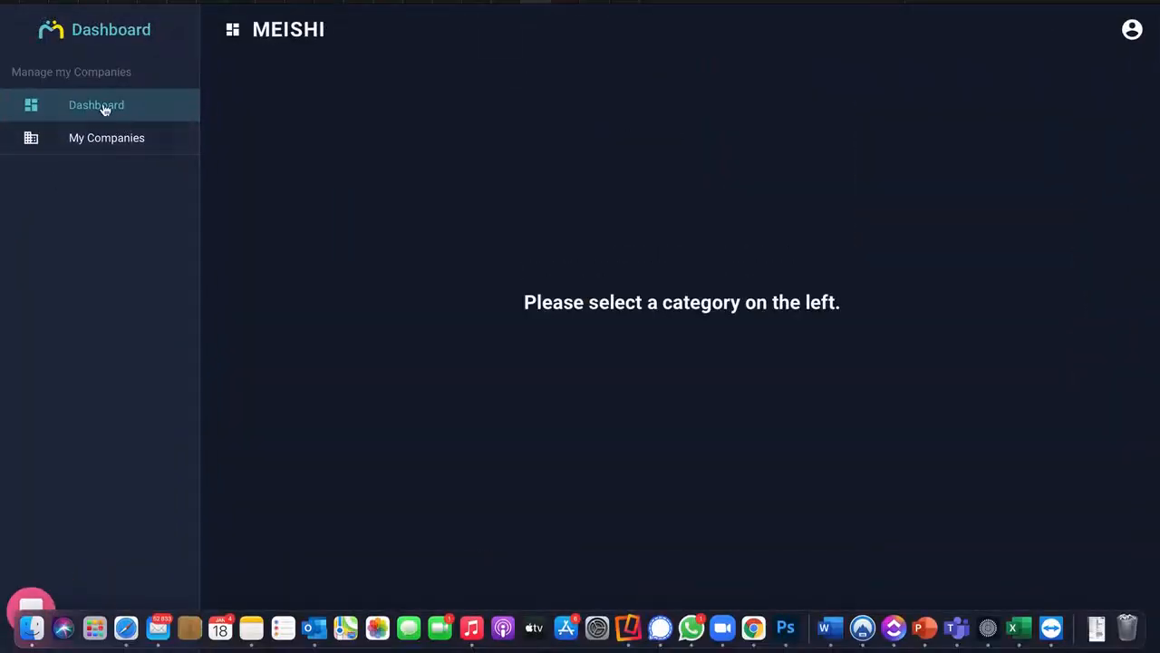
pyautogui.click(102, 108)
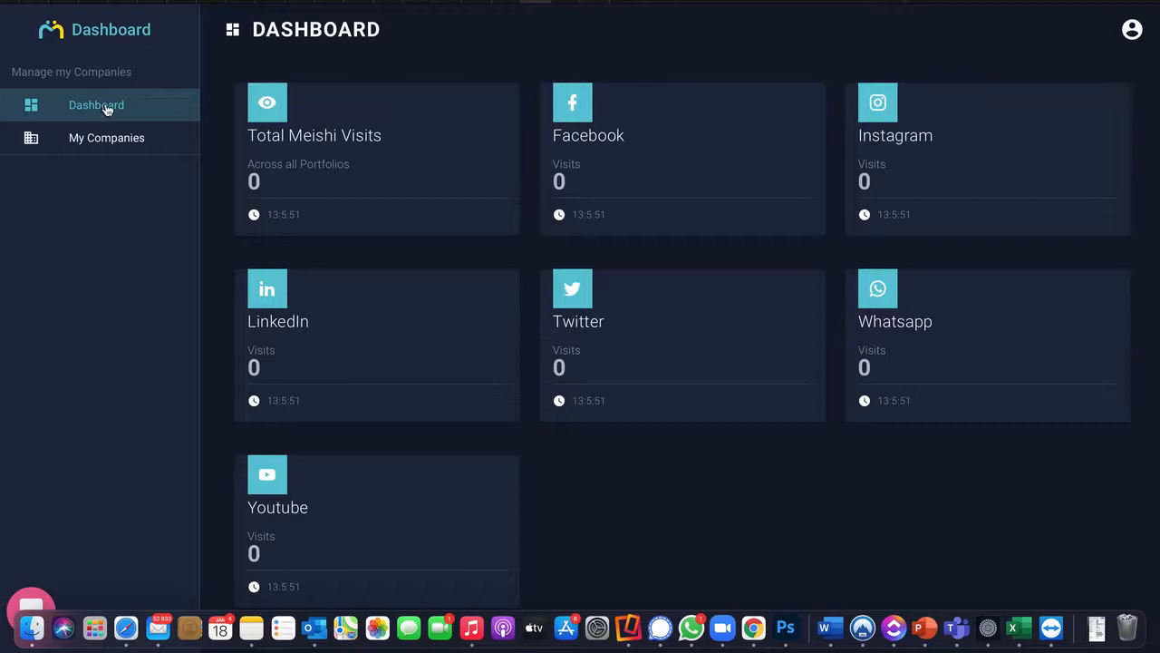
pyautogui.click(127, 147)
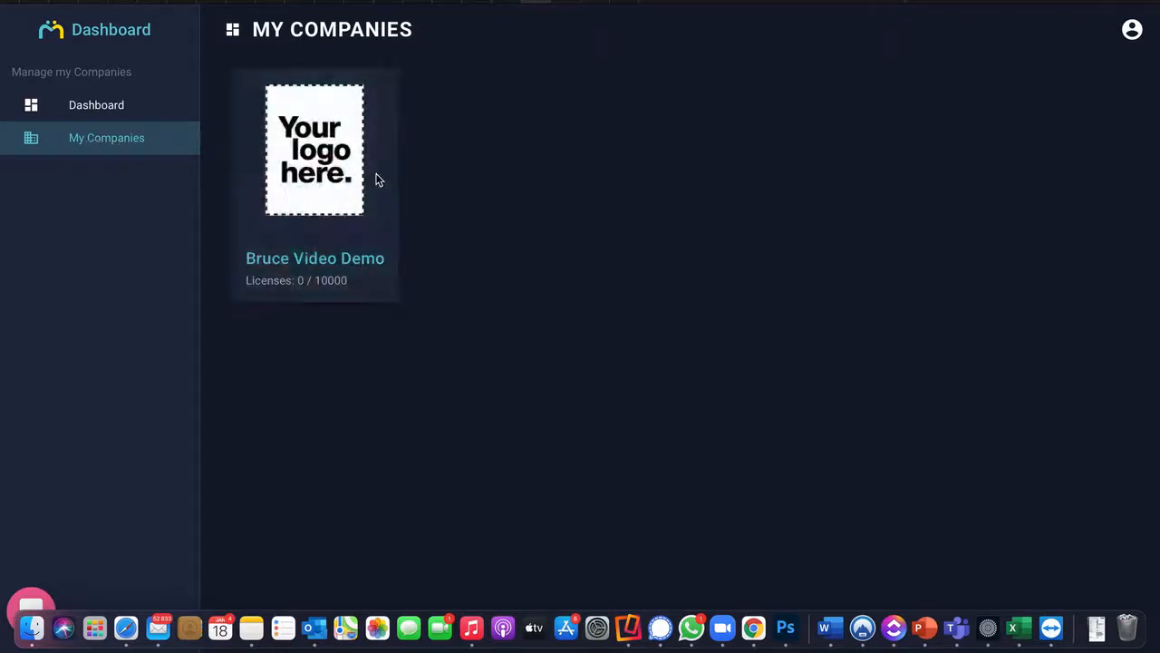
# Step: Open the demo company's page and bring up its Edit Company Details form
pyautogui.moveTo(330, 112)
pyautogui.moveTo(314, 172)
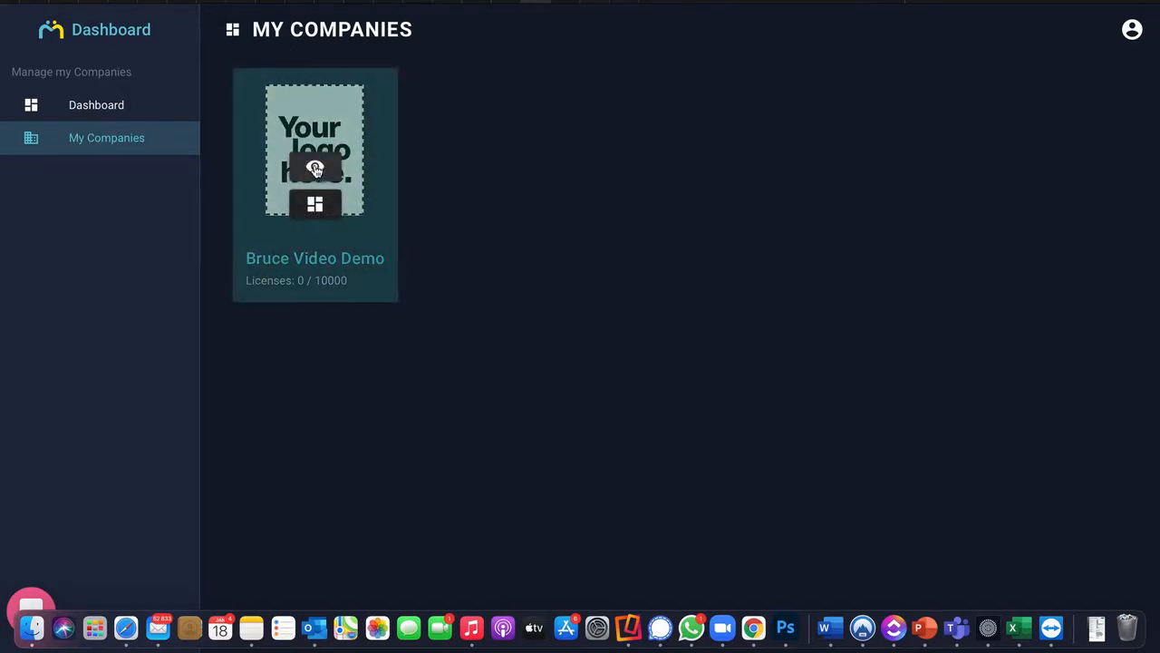
pyautogui.click(314, 169)
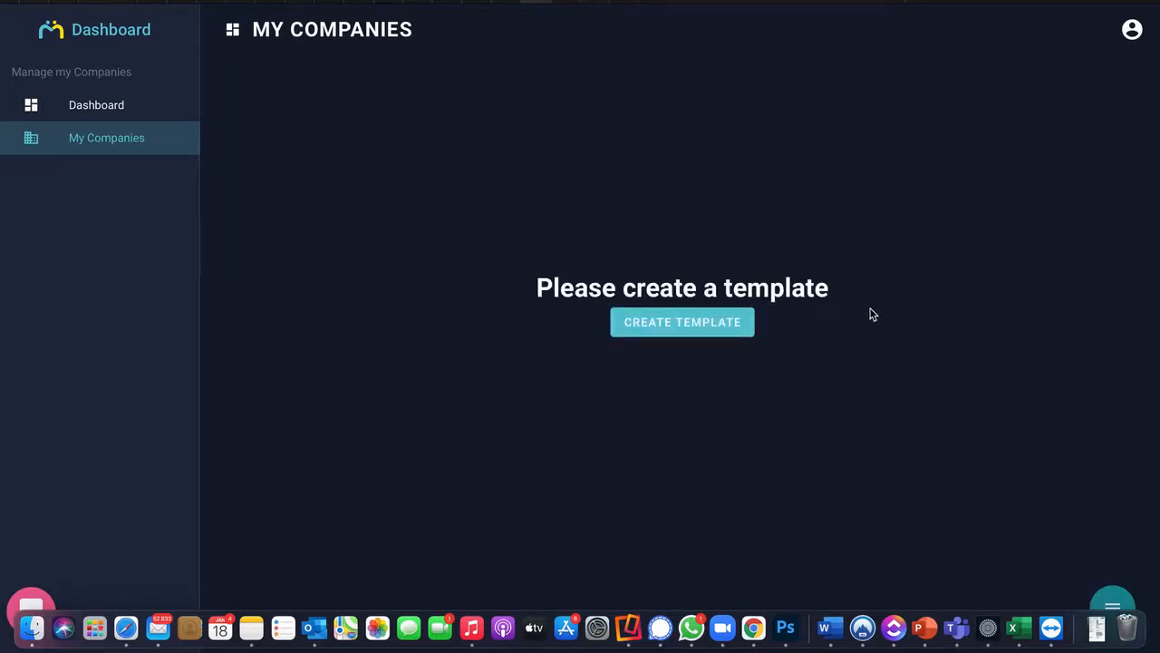
pyautogui.click(1113, 603)
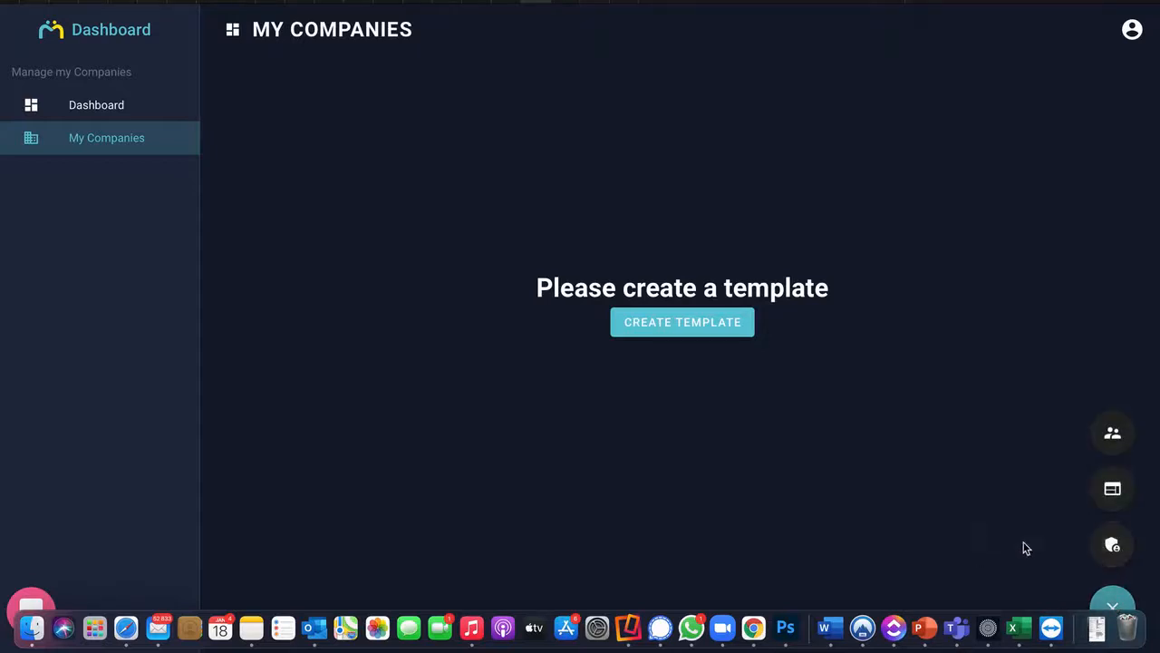
pyautogui.click(1118, 546)
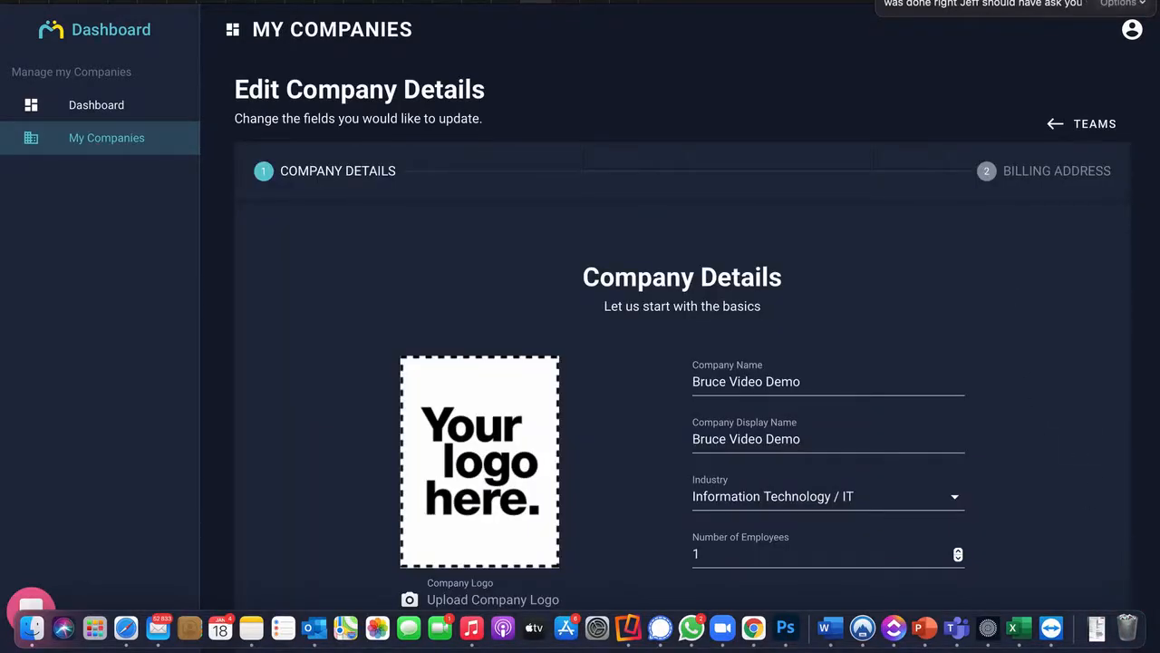
# Step: Upload Meishi - Red Blue.png from iCloud Documents > Meishi > Meishi 2.0 as the logo and save
pyautogui.scroll(-2, 848, 289)
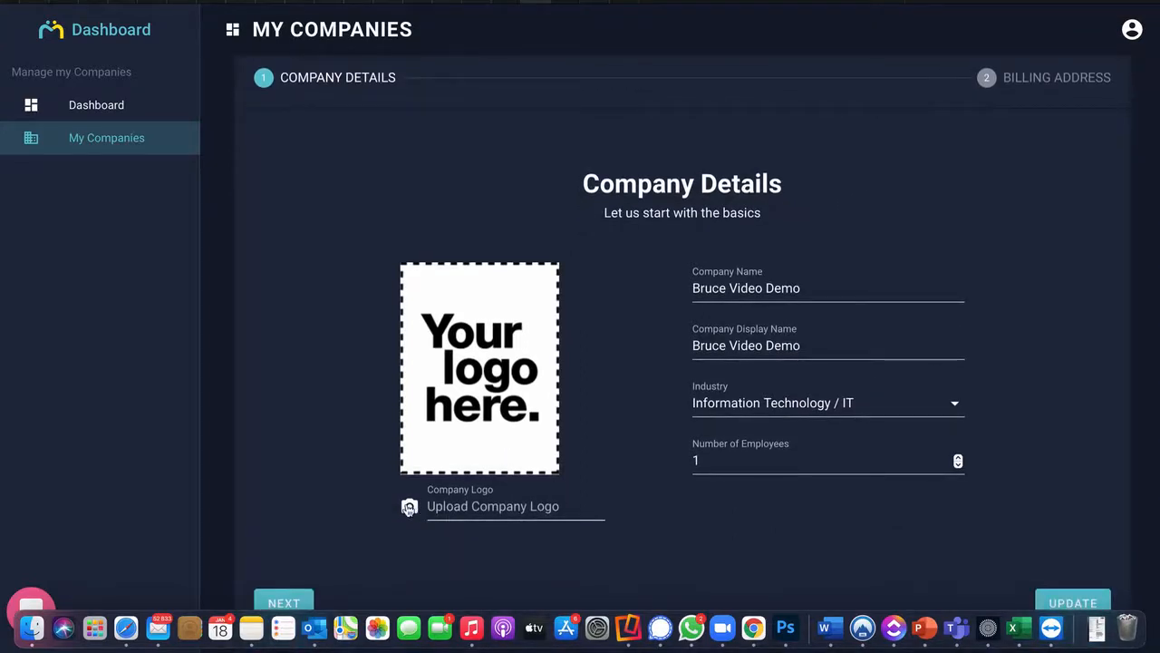
pyautogui.click(409, 507)
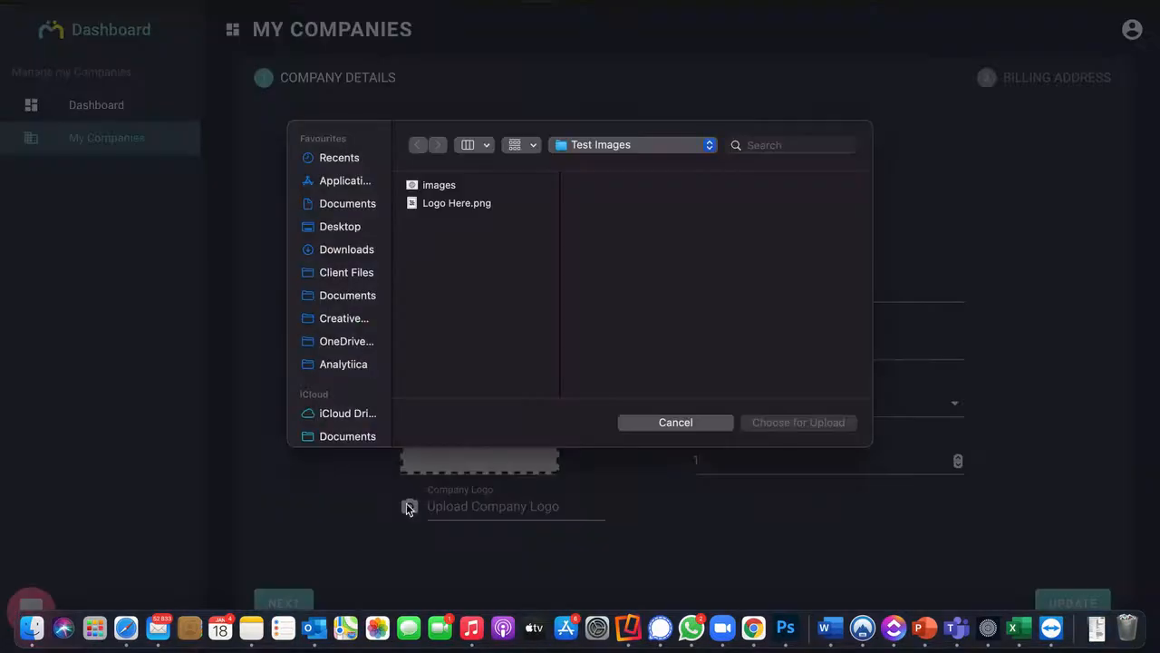
pyautogui.click(341, 439)
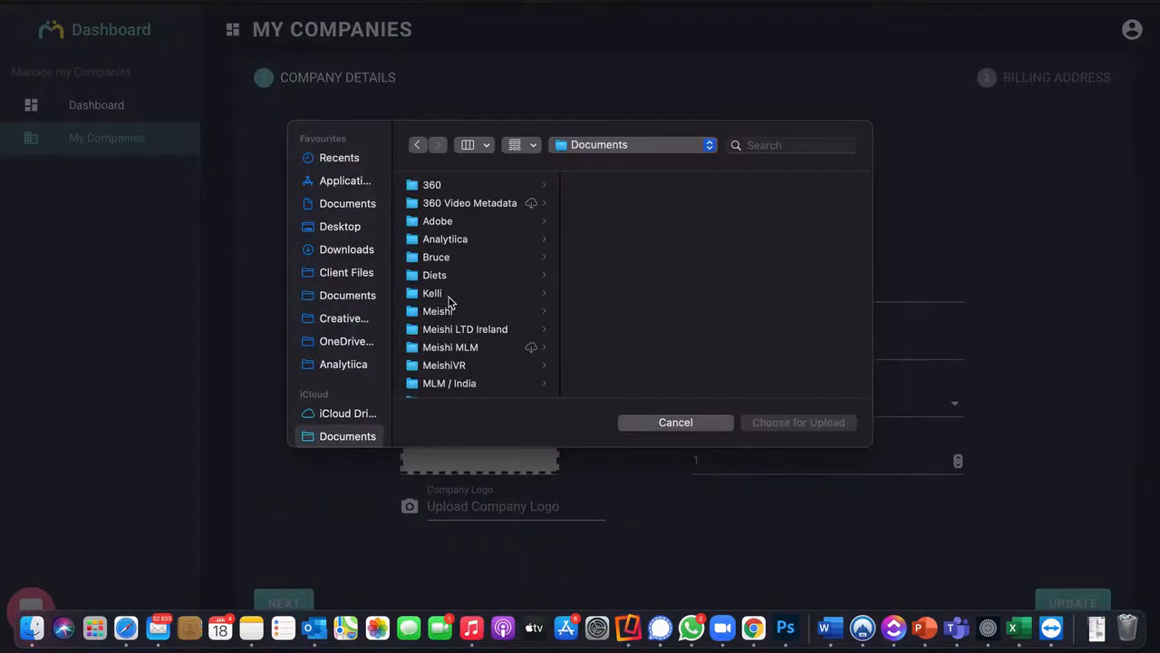
pyautogui.click(456, 312)
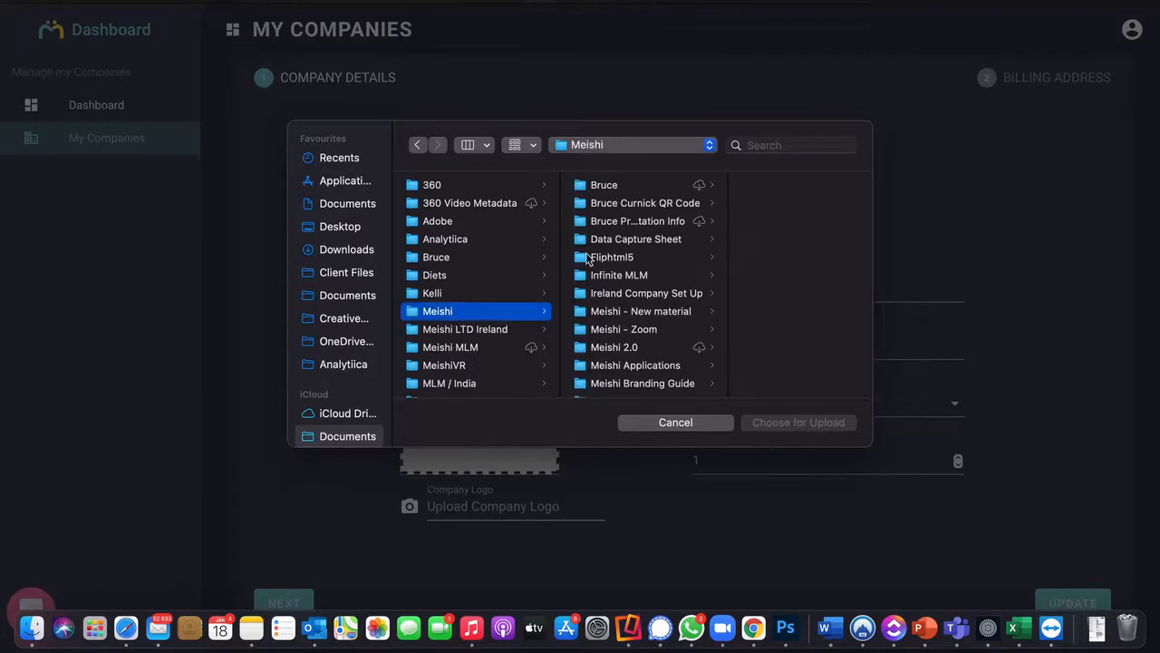
pyautogui.click(635, 347)
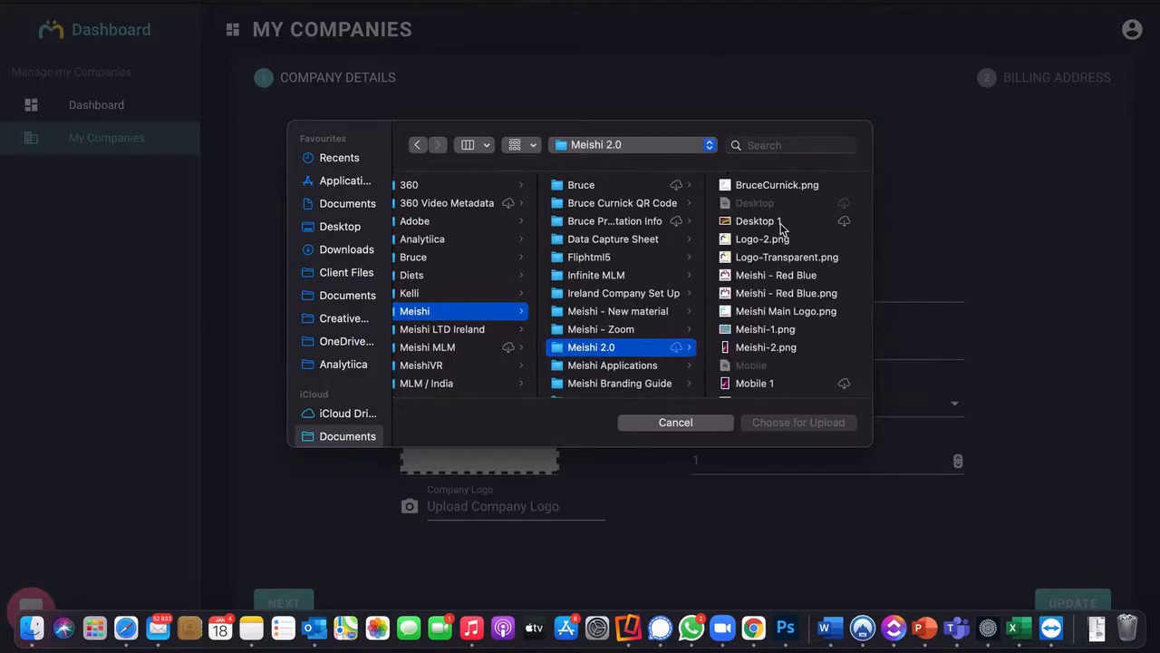
pyautogui.doubleClick(768, 293)
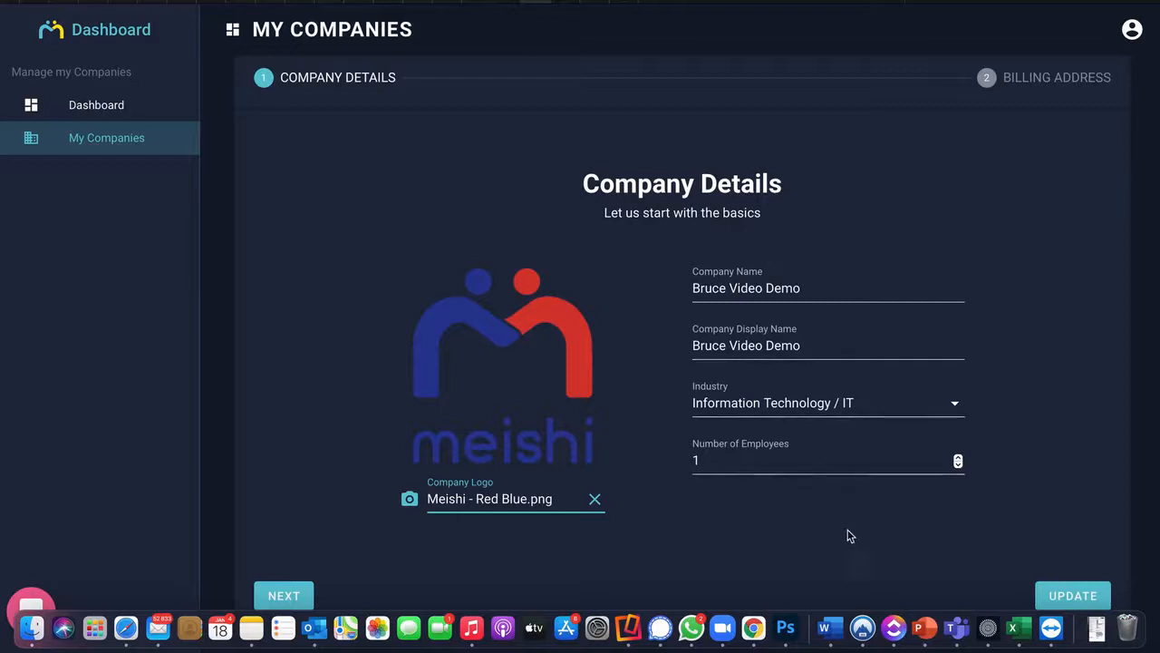
pyautogui.click(1087, 594)
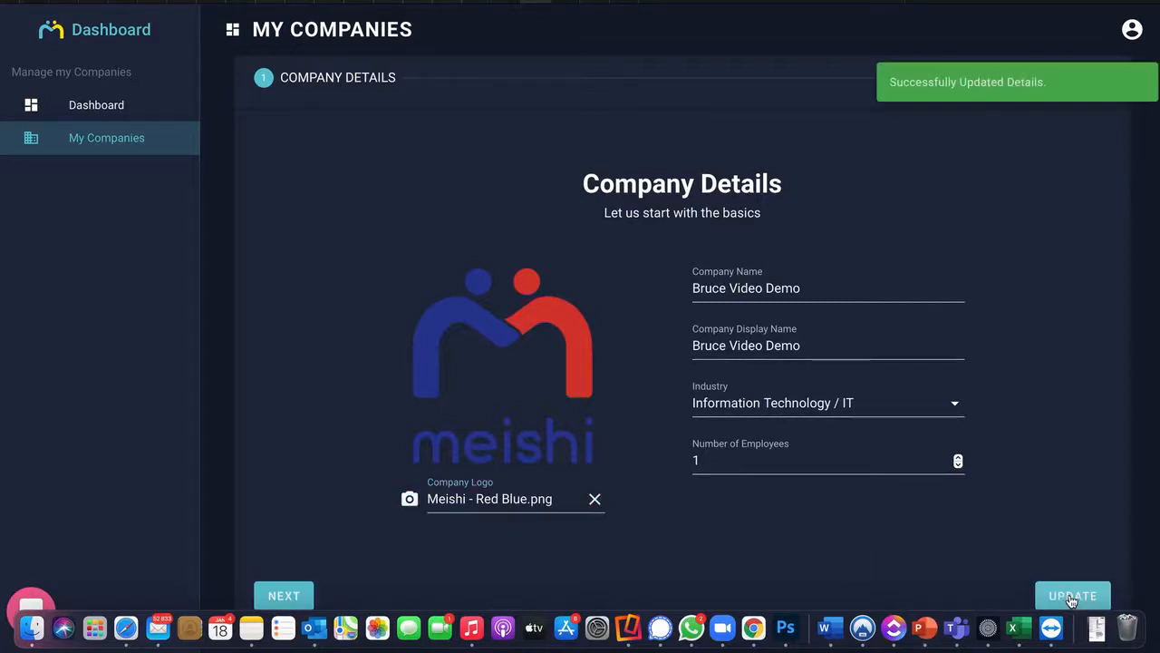
pyautogui.click(297, 596)
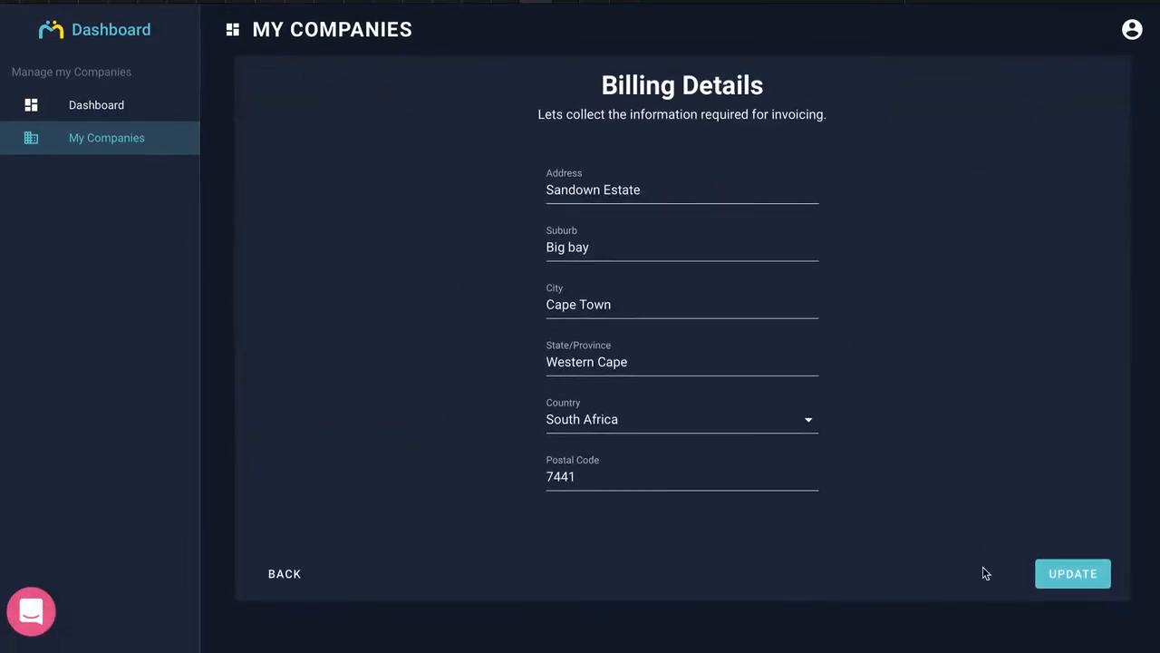
# Step: Save the demo company's billing address
pyautogui.click(1069, 574)
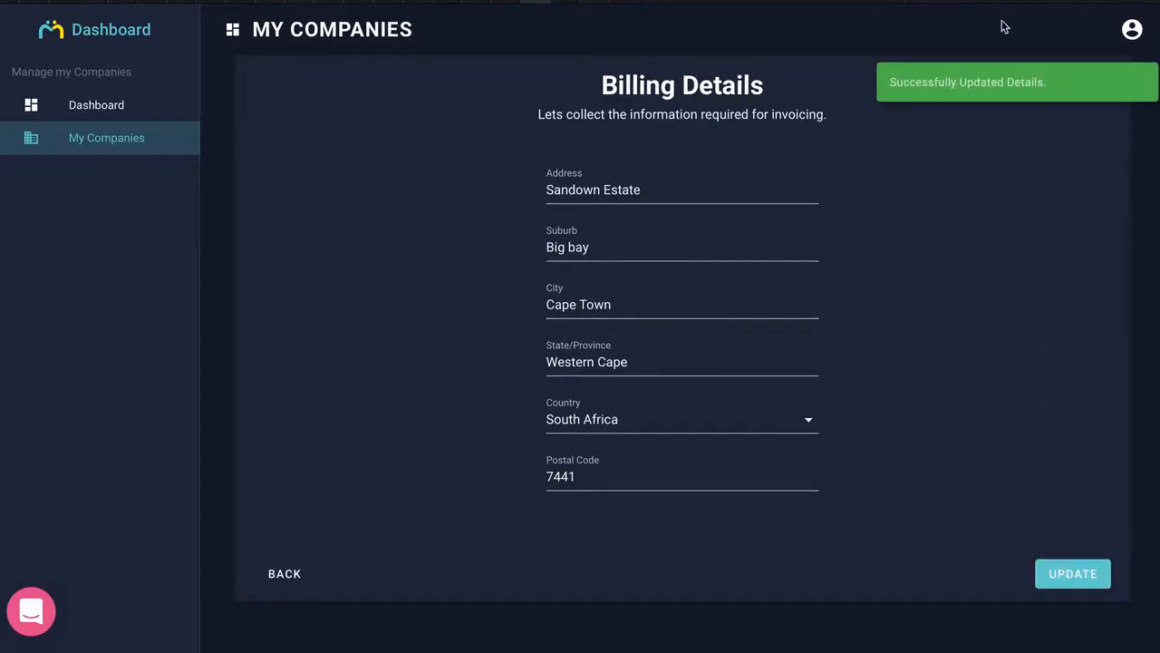
# Step: Return to My Companies, open the demo company, and go to Manage Company Admins
pyautogui.click(107, 142)
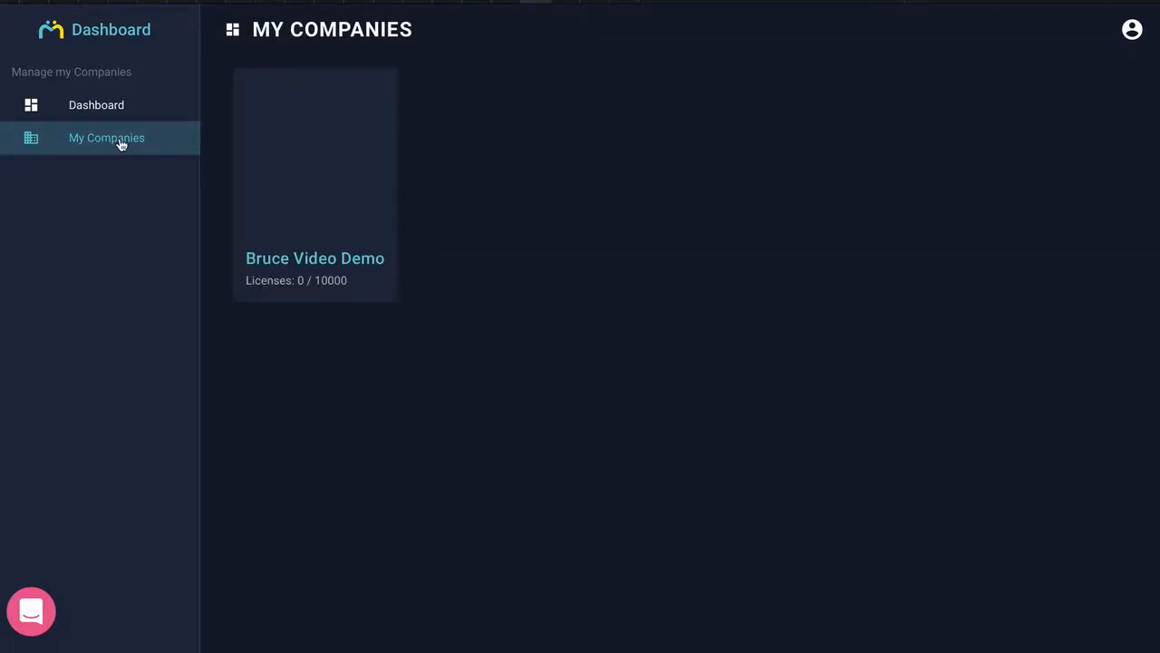
pyautogui.moveTo(289, 235)
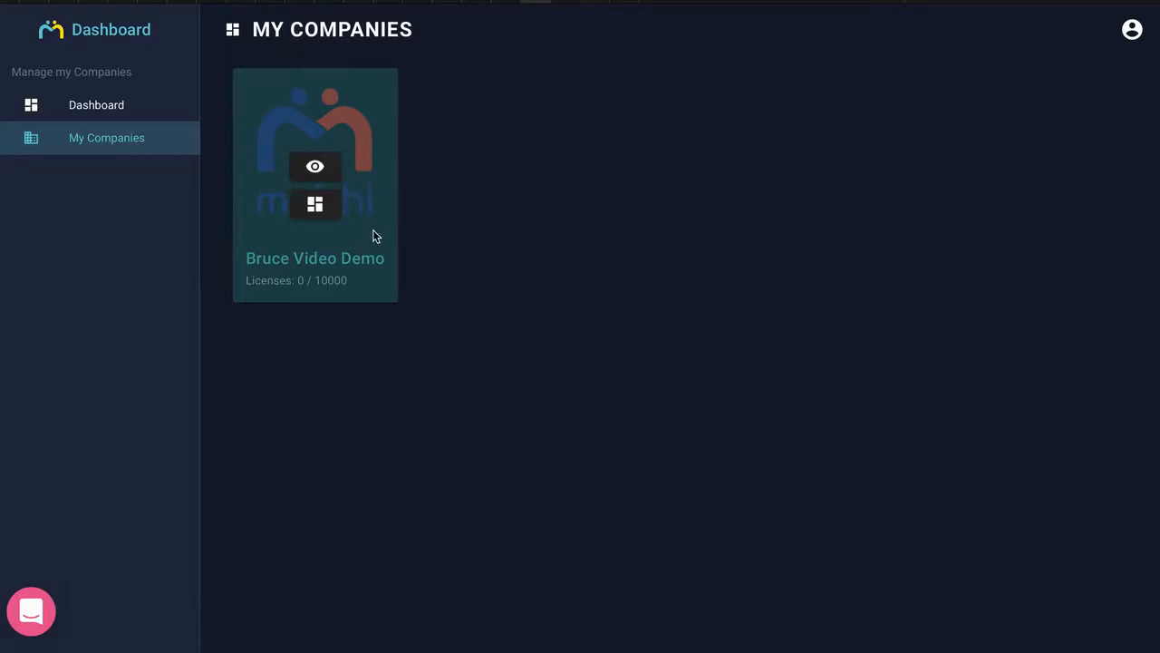
pyautogui.click(315, 168)
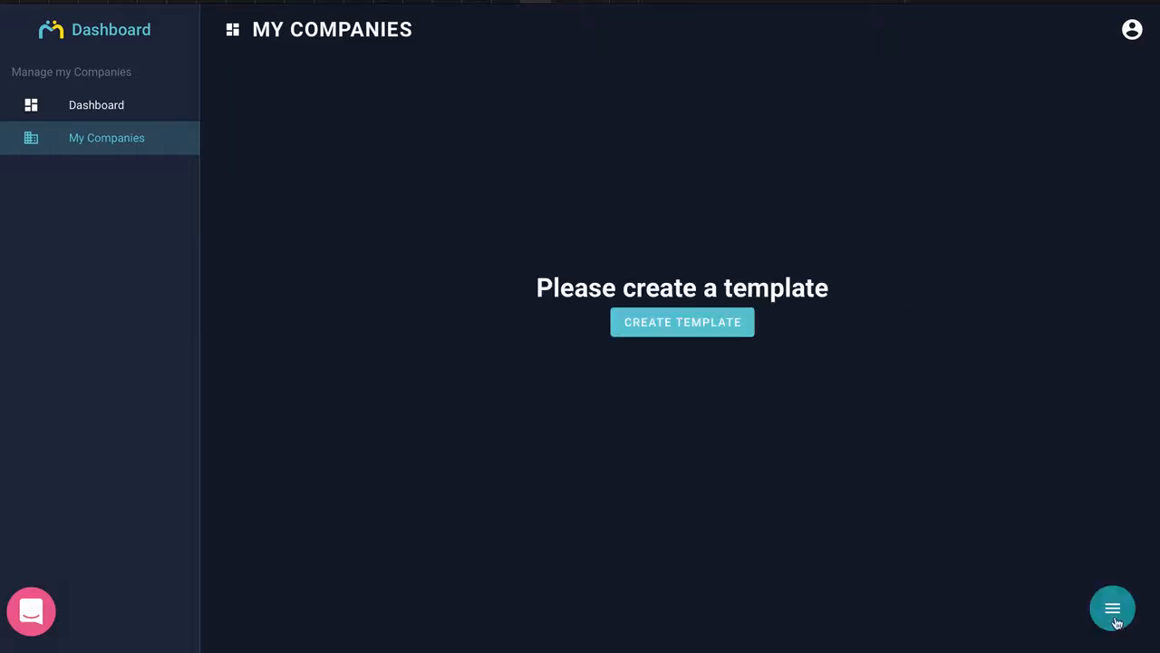
pyautogui.click(1112, 612)
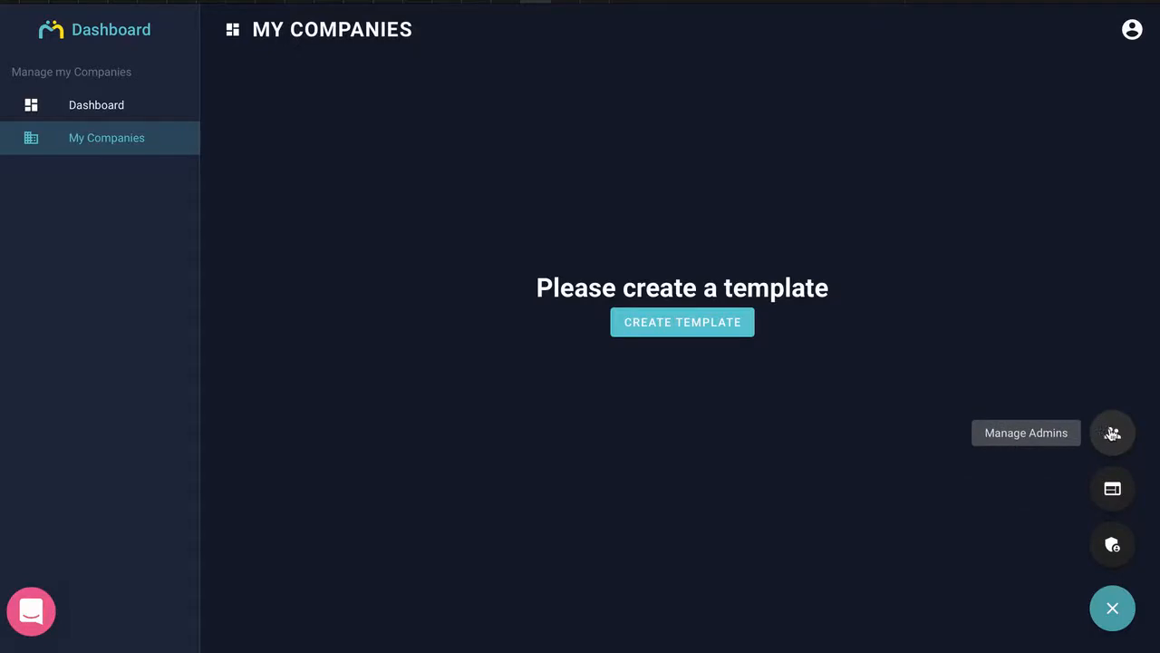
pyautogui.click(1112, 433)
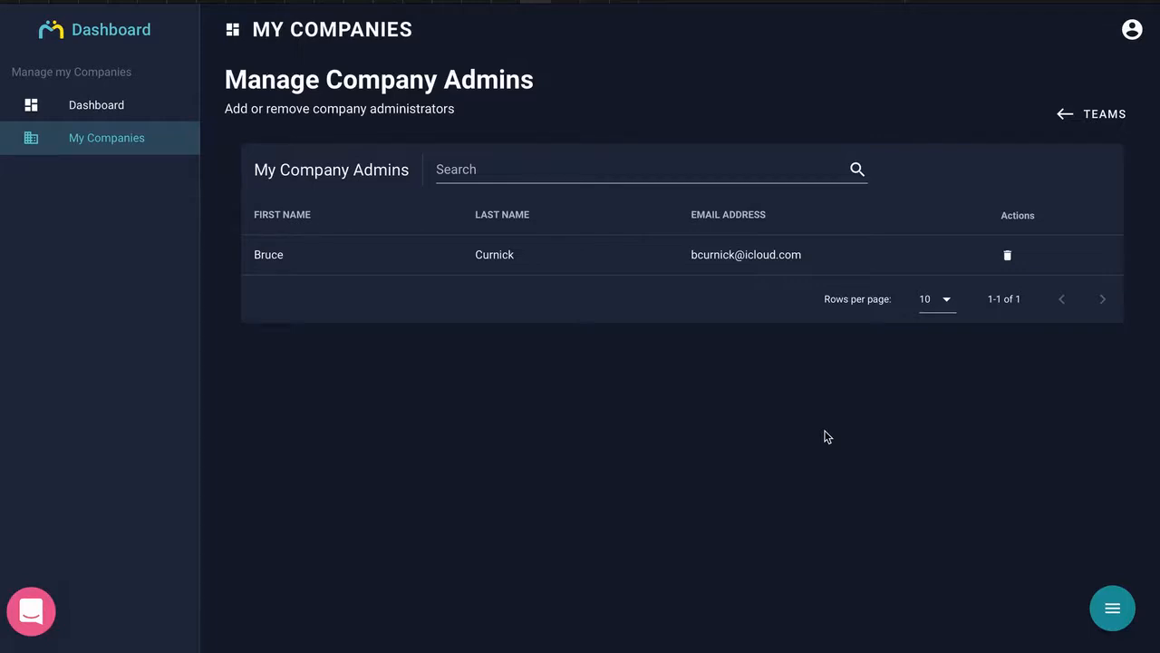
# Step: Look over the Create Admin form, then go back through Manage Admins to the Teams page
pyautogui.moveTo(1110, 609)
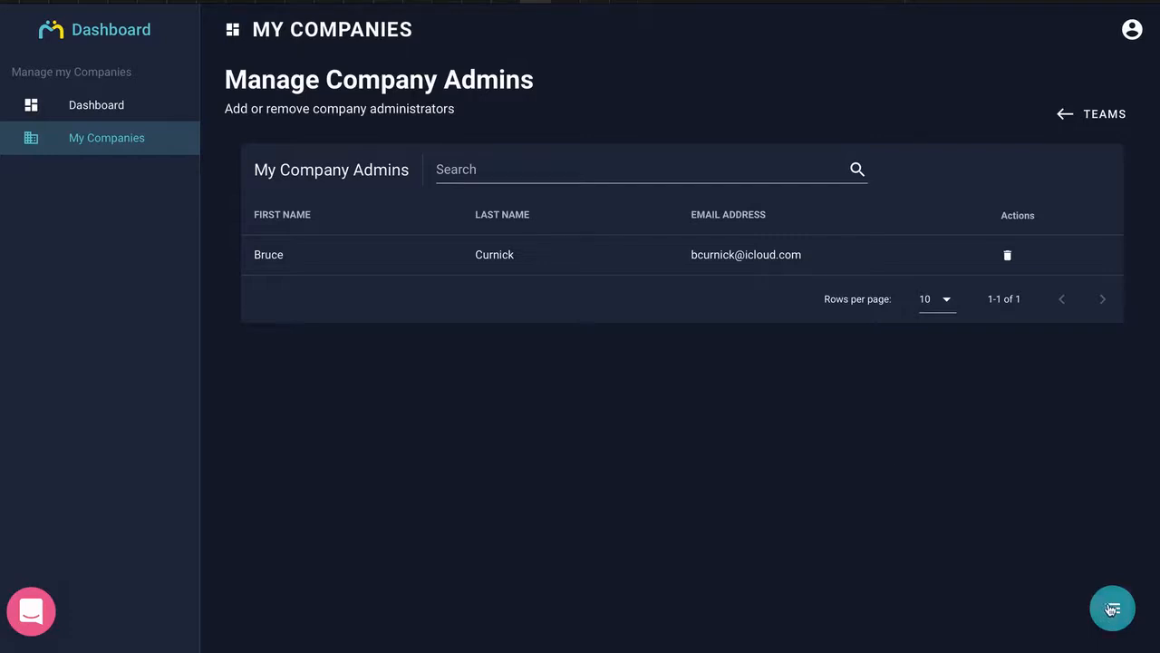
pyautogui.click(1113, 542)
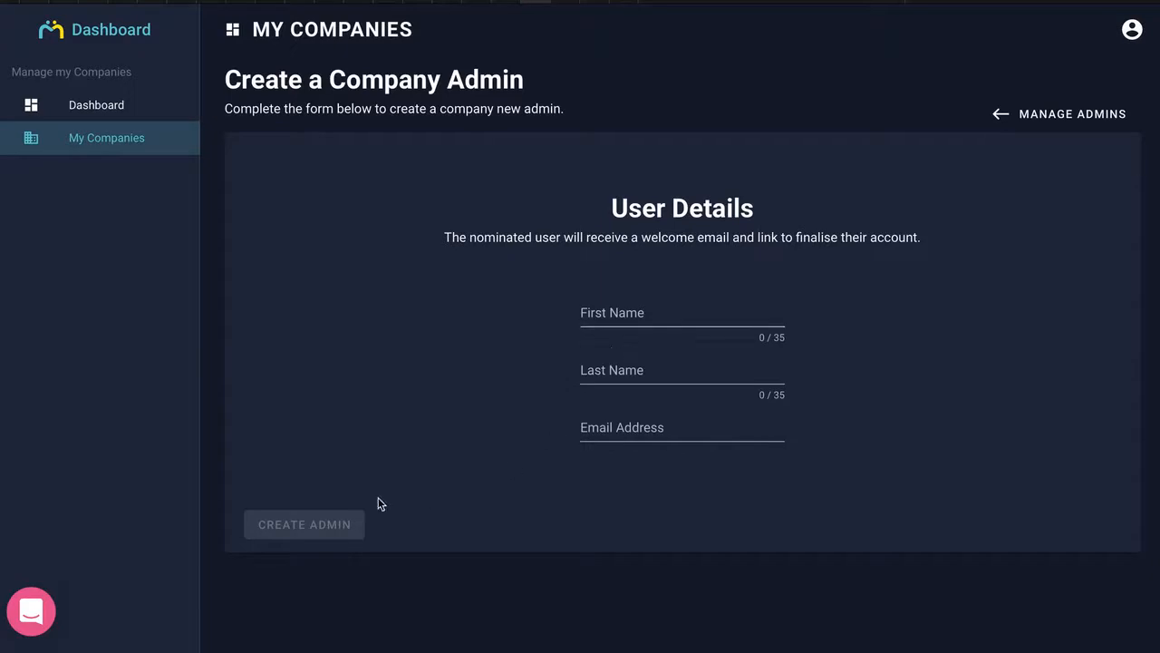
pyautogui.click(1039, 115)
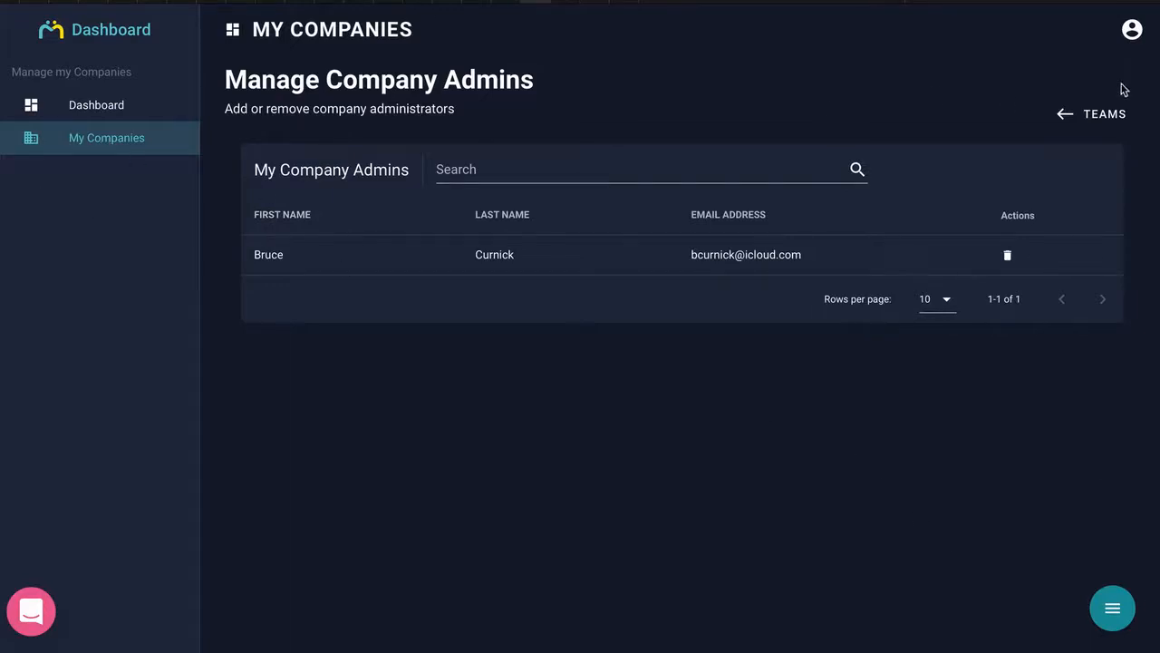
pyautogui.click(1088, 116)
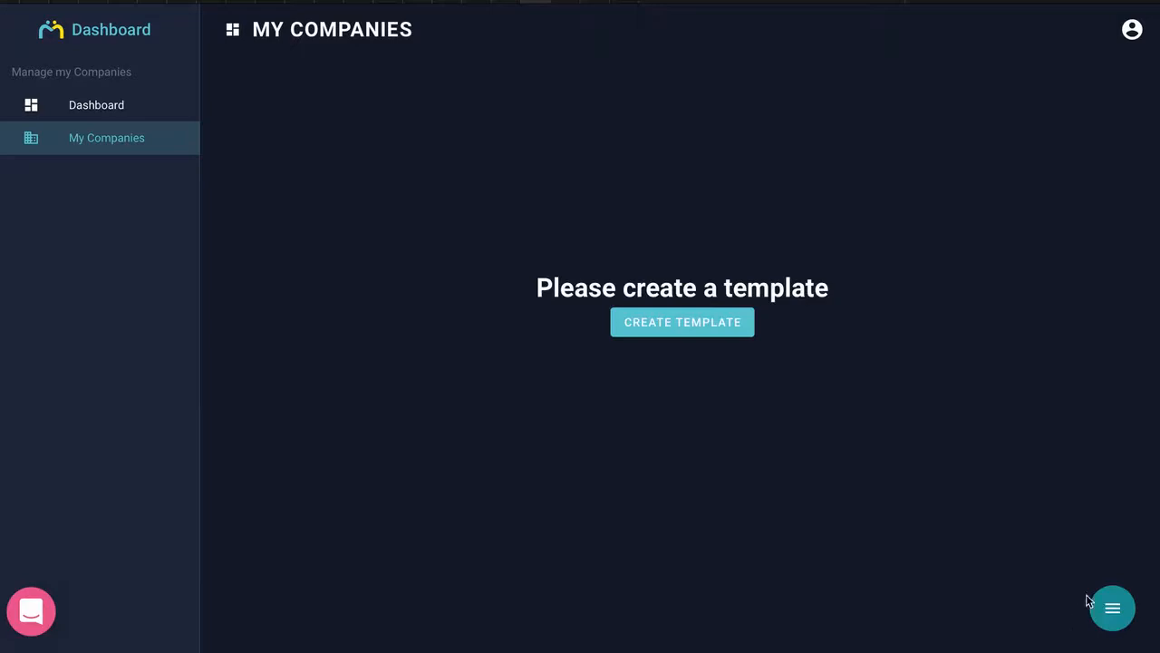
# Step: Start a new template and enter a video-demo template name
pyautogui.click(672, 322)
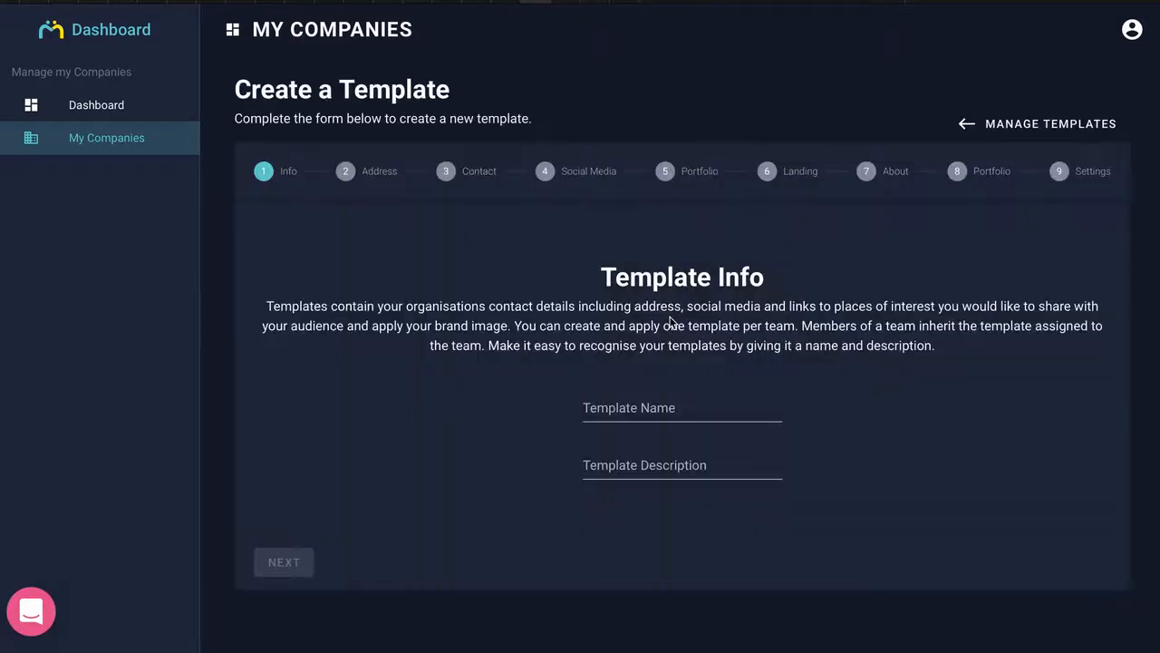
pyautogui.click(627, 405)
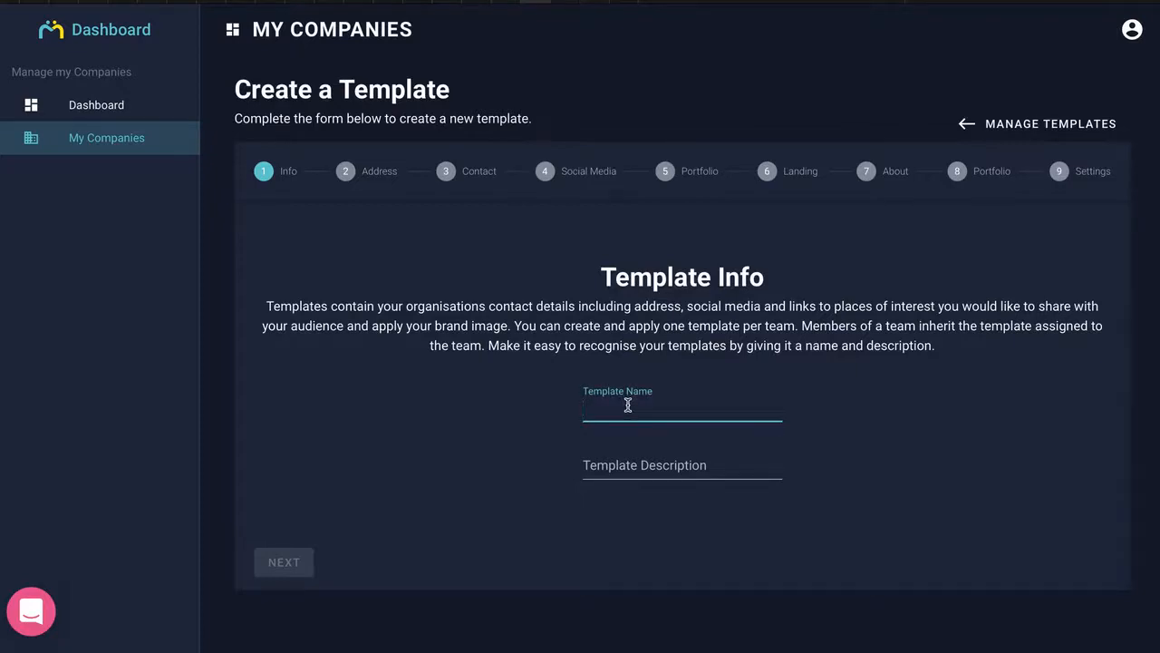
pyautogui.write('Bruce  Video')
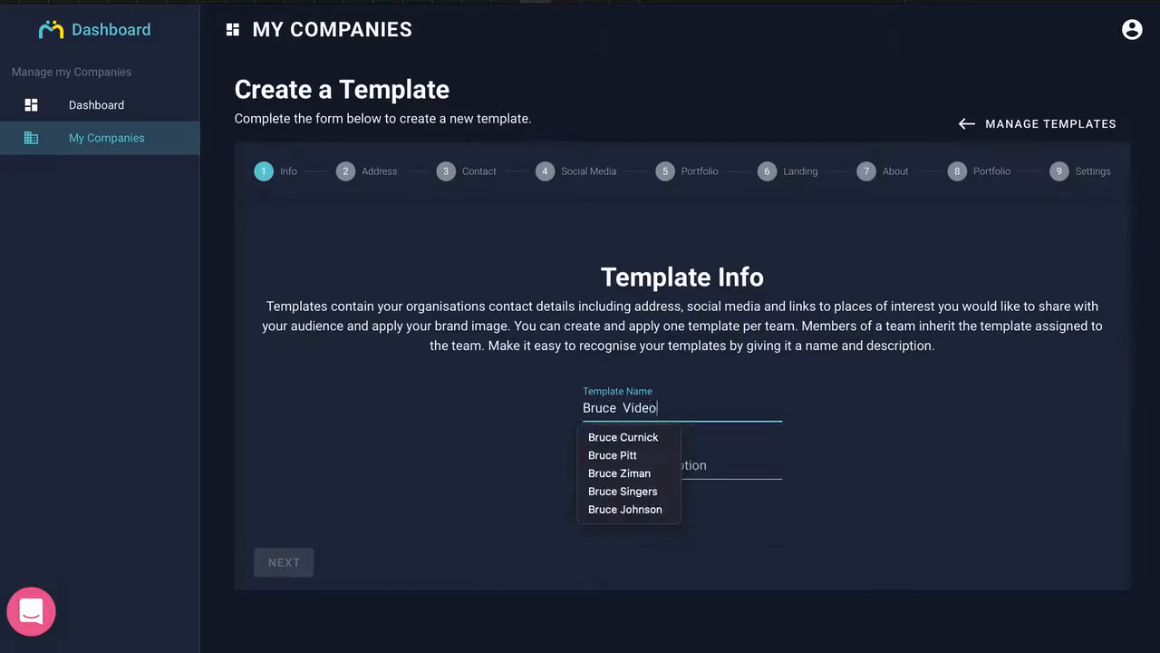
pyautogui.write(' Demo')
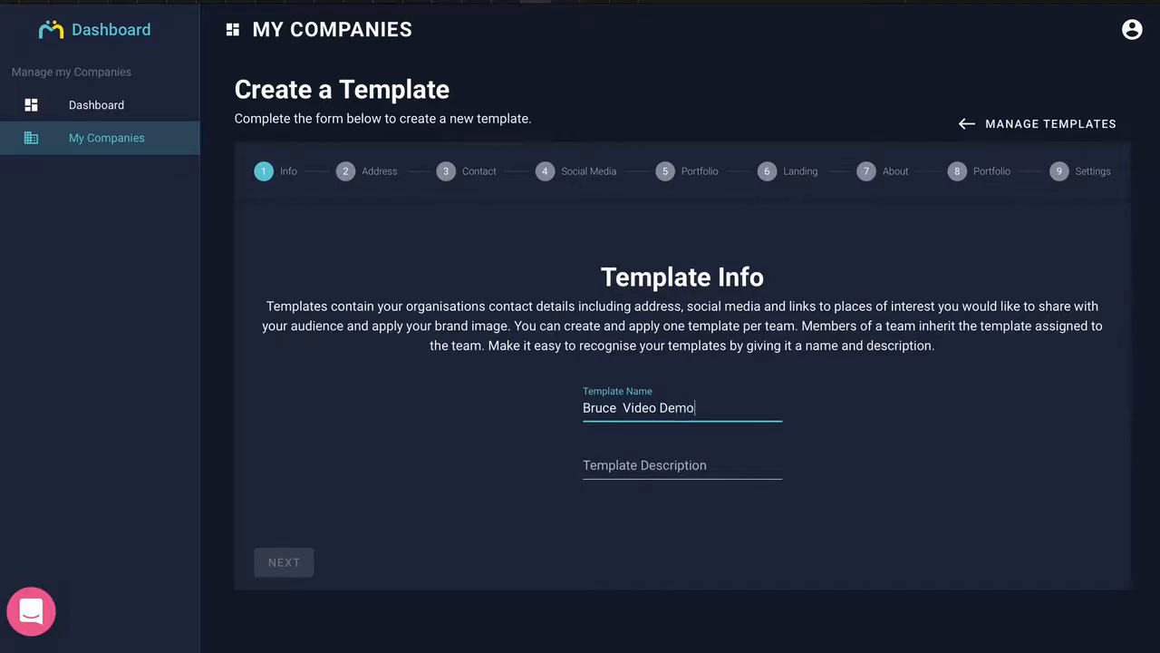
# Step: Copy the template name into Template Description and continue to Location and Address
pyautogui.moveTo(705, 406); pyautogui.dragTo(580, 408)
pyautogui.rightClick(640, 409)
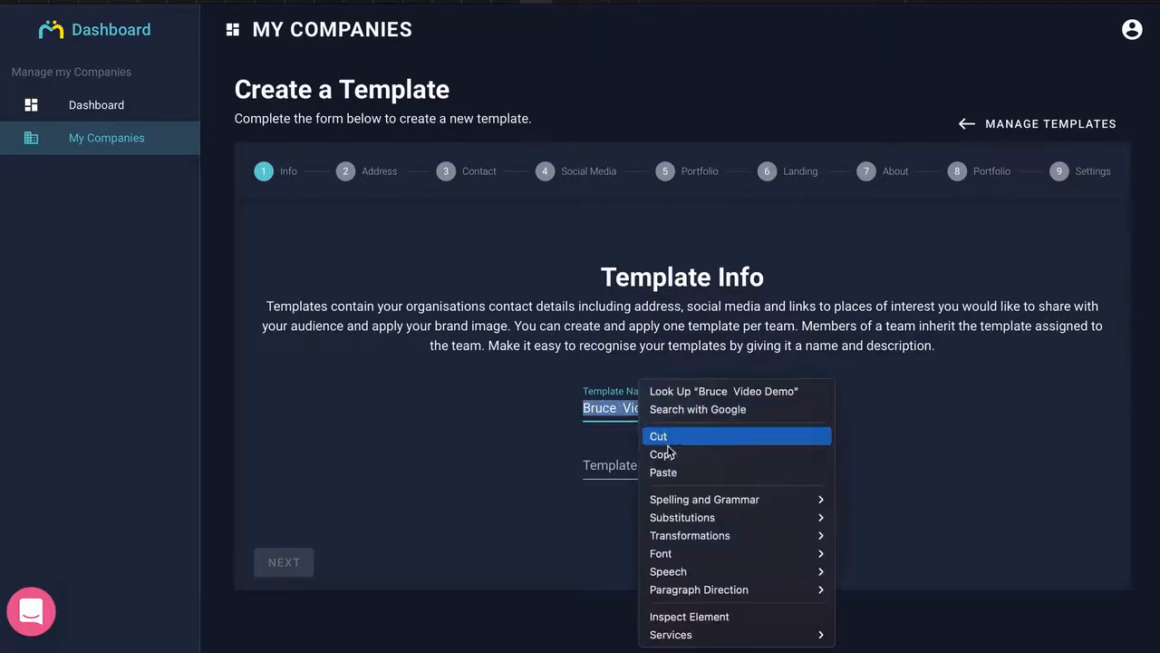
pyautogui.click(663, 454)
pyautogui.rightClick(639, 448)
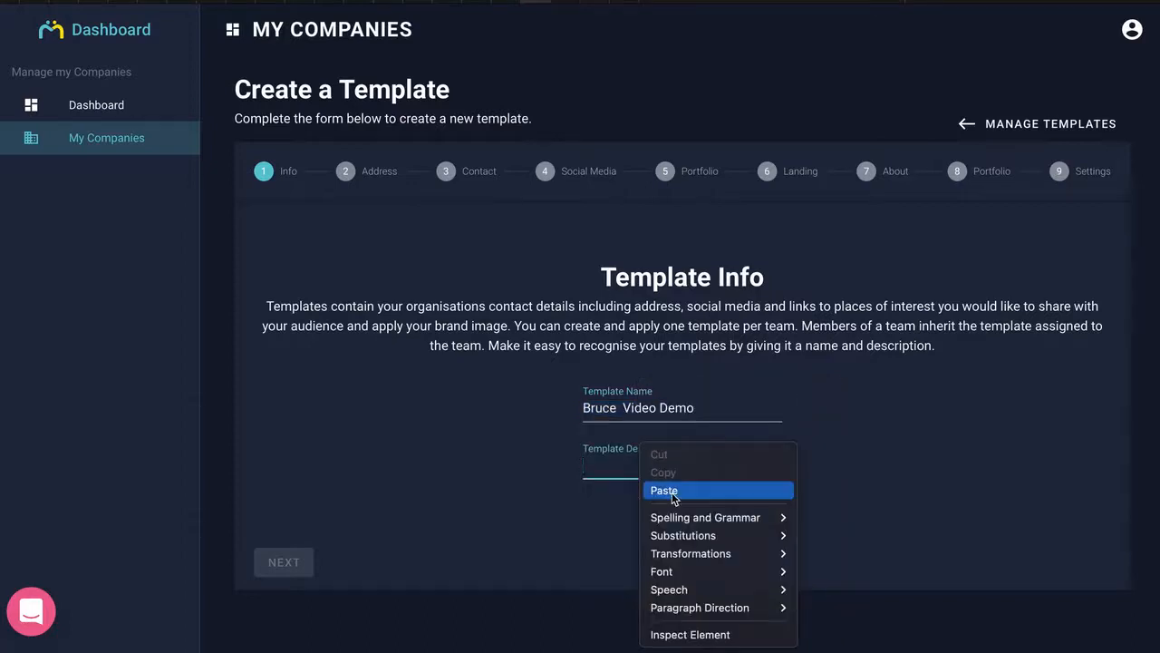
pyautogui.click(674, 490)
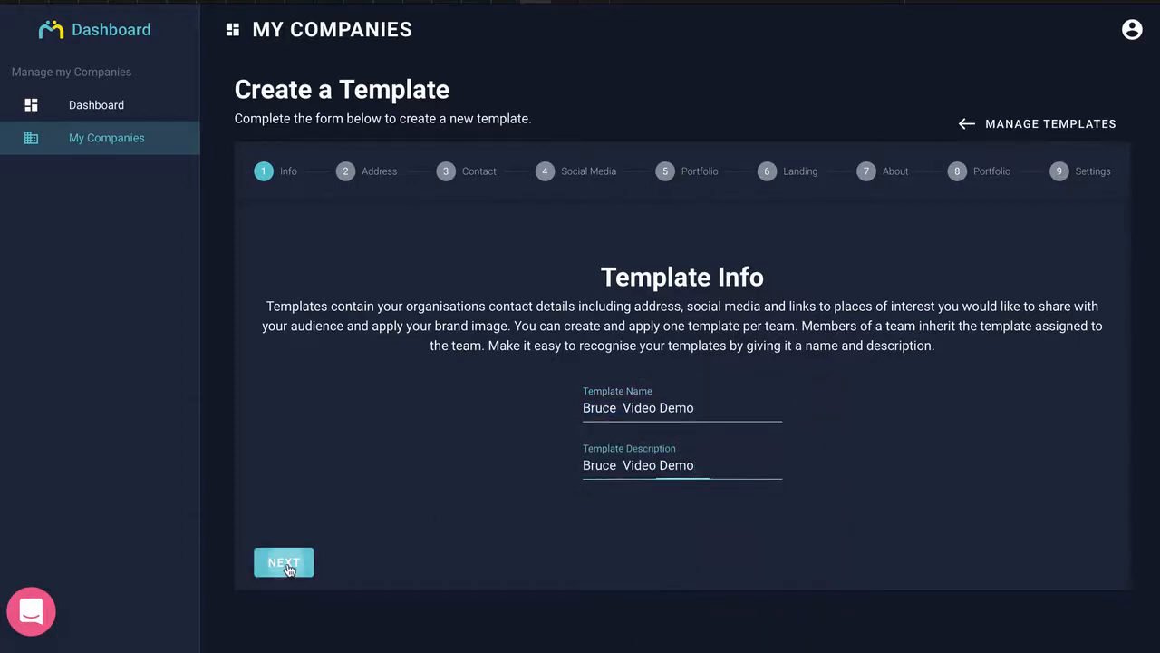
pyautogui.click(284, 563)
pyautogui.scroll(-3, 363, 432)
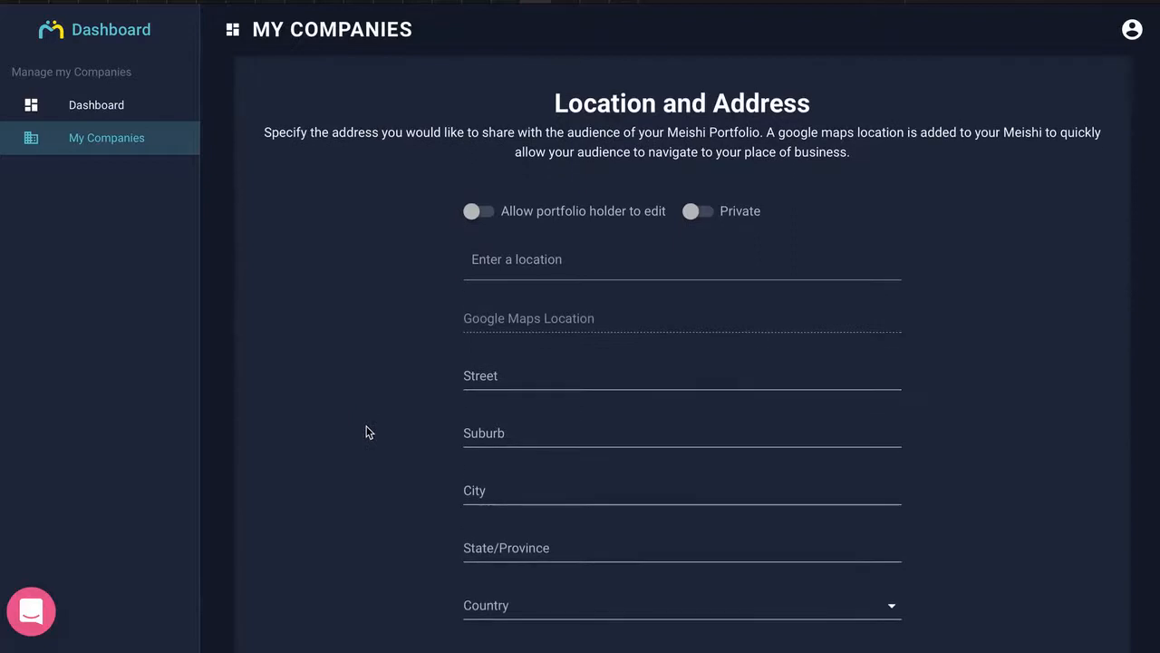
# Step: Allow the portfolio holder to edit the address and set the location to Cape Town, South Africa
pyautogui.click(482, 215)
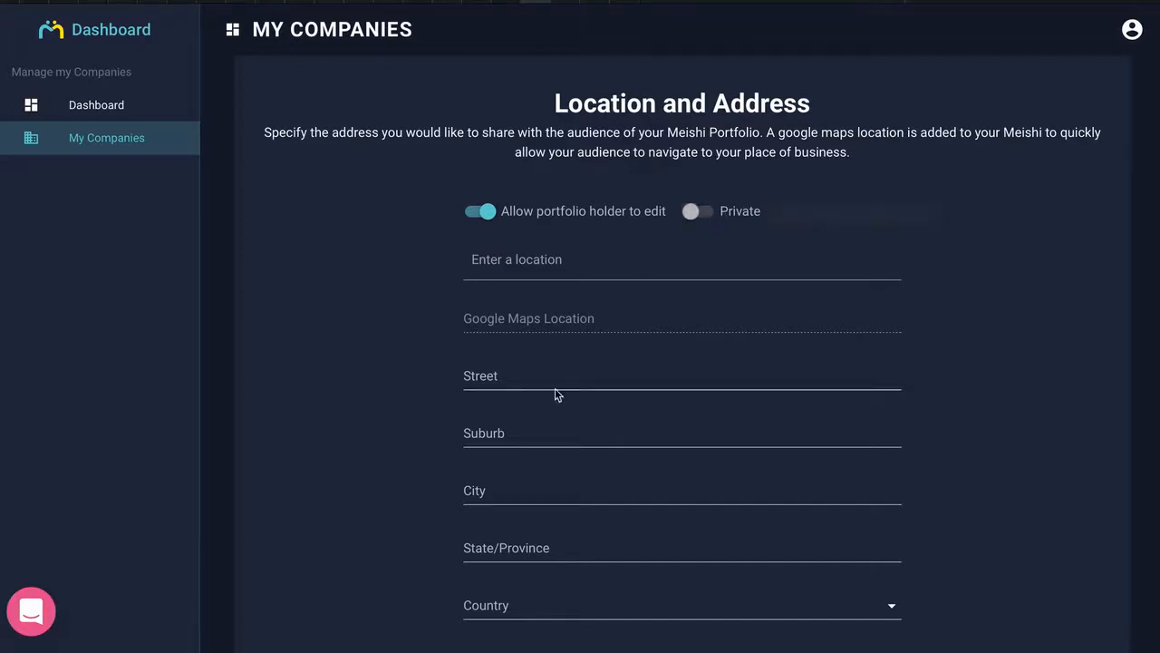
pyautogui.click(507, 261)
pyautogui.write('cape')
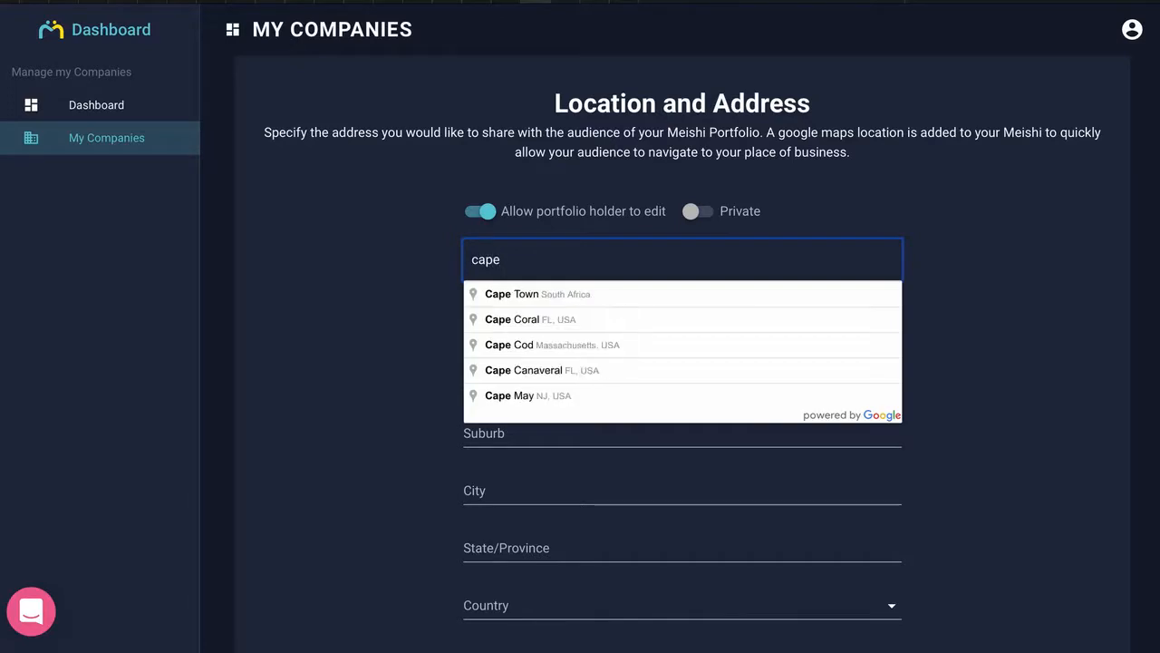
pyautogui.click(549, 294)
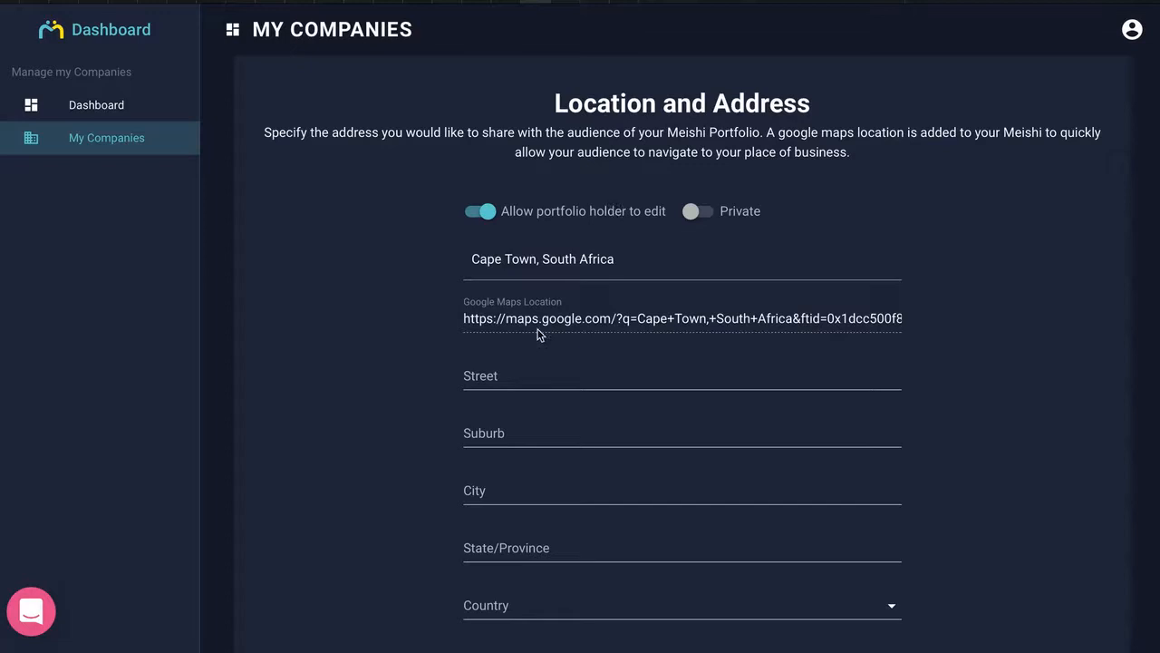
# Step: Enter the street and suburb of the business address
pyautogui.click(522, 367)
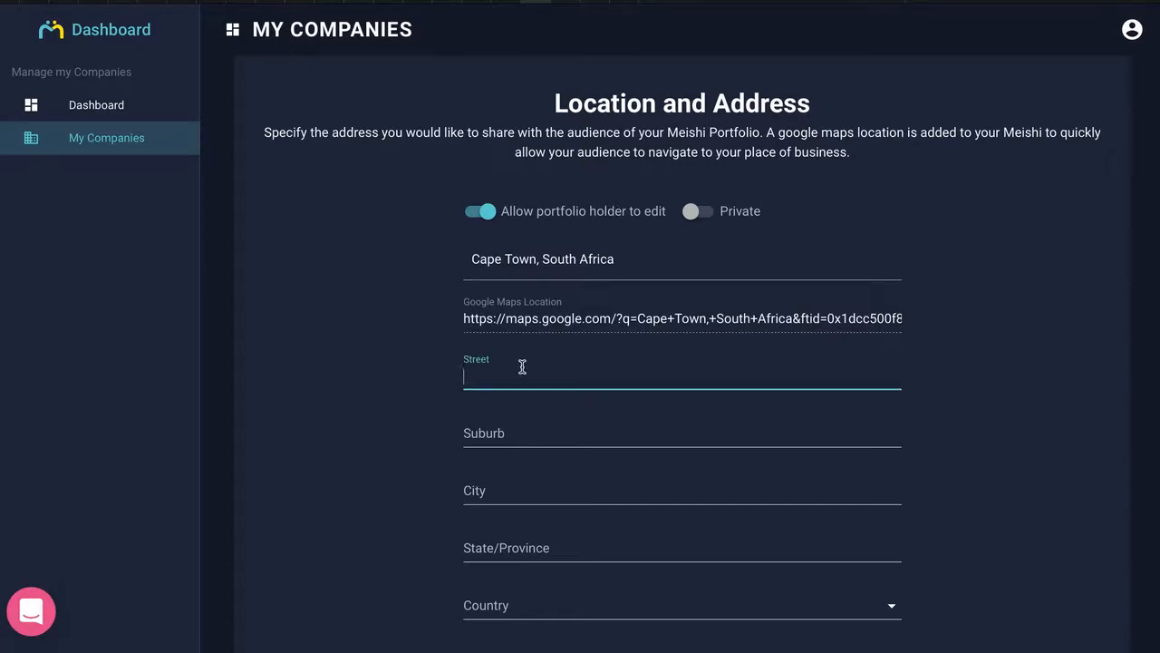
pyautogui.write('Sand')
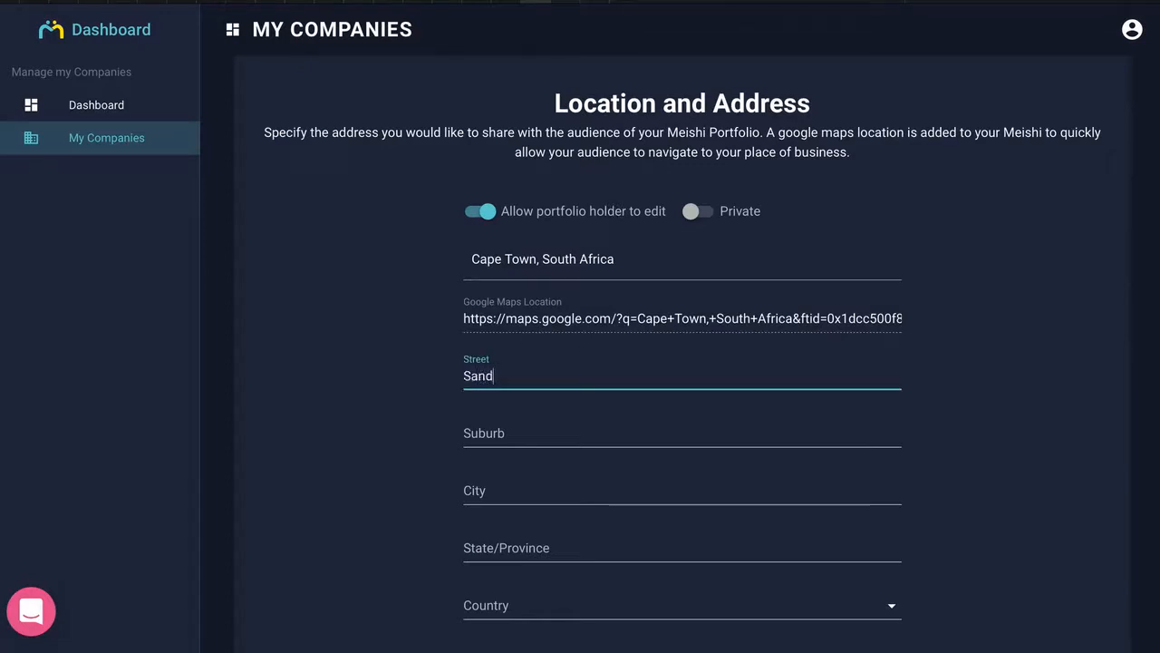
pyautogui.write('owne')
pyautogui.press('BackSpace')
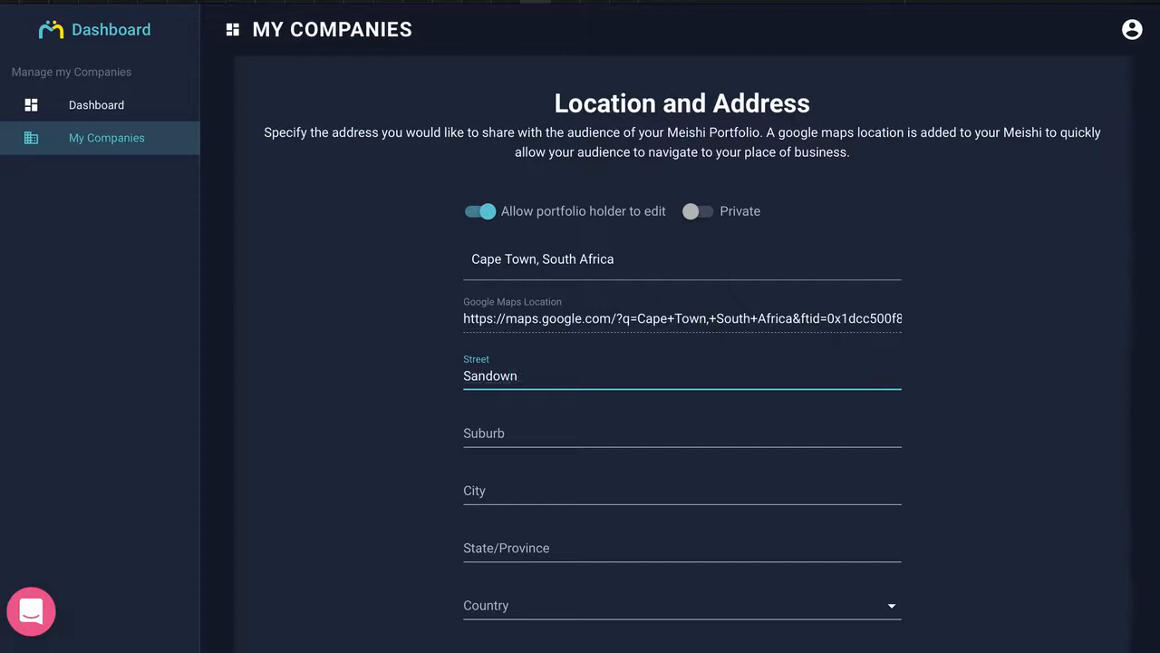
pyautogui.write('Estate')
pyautogui.click(524, 440)
pyautogui.write('Big Bay')
# Step: Set the city to Cape Town and the province to Western Cape
pyautogui.scroll(-2, 503, 451)
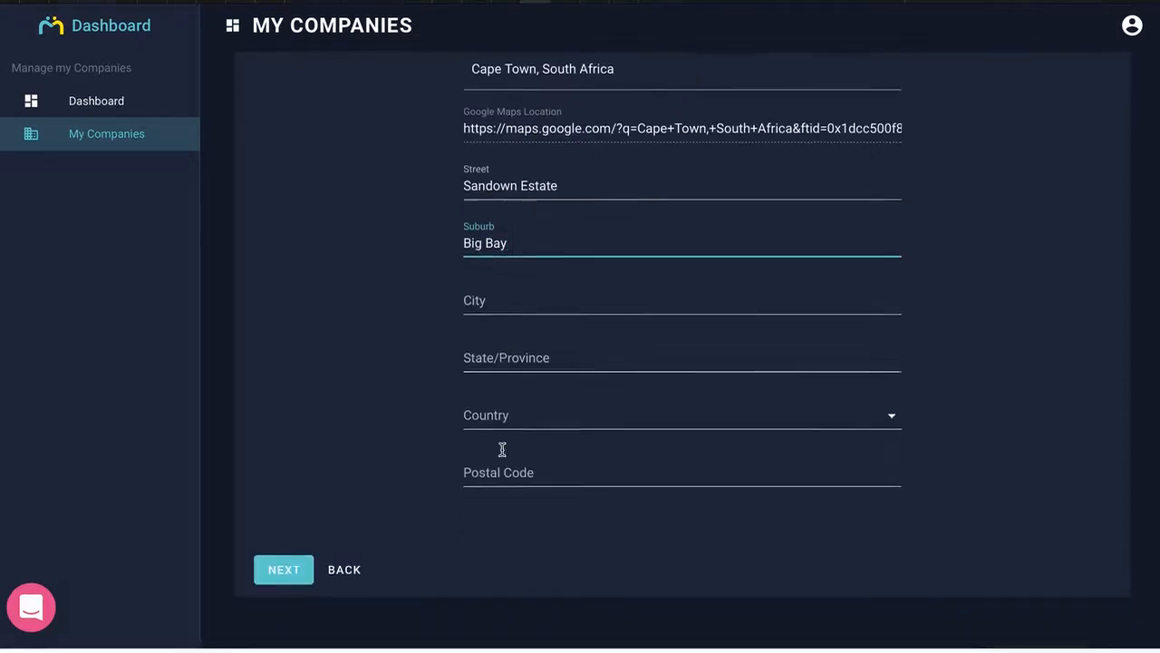
pyautogui.click(511, 305)
pyautogui.write('C')
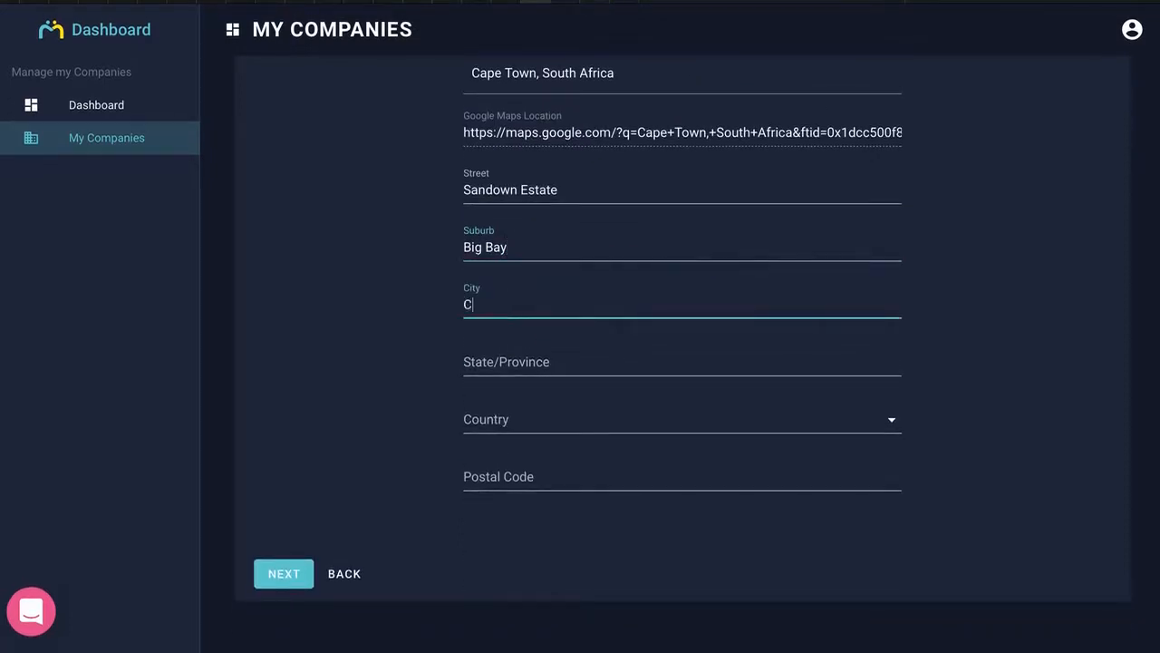
pyautogui.write('ape Town')
pyautogui.click(512, 355)
pyautogui.write('wester')
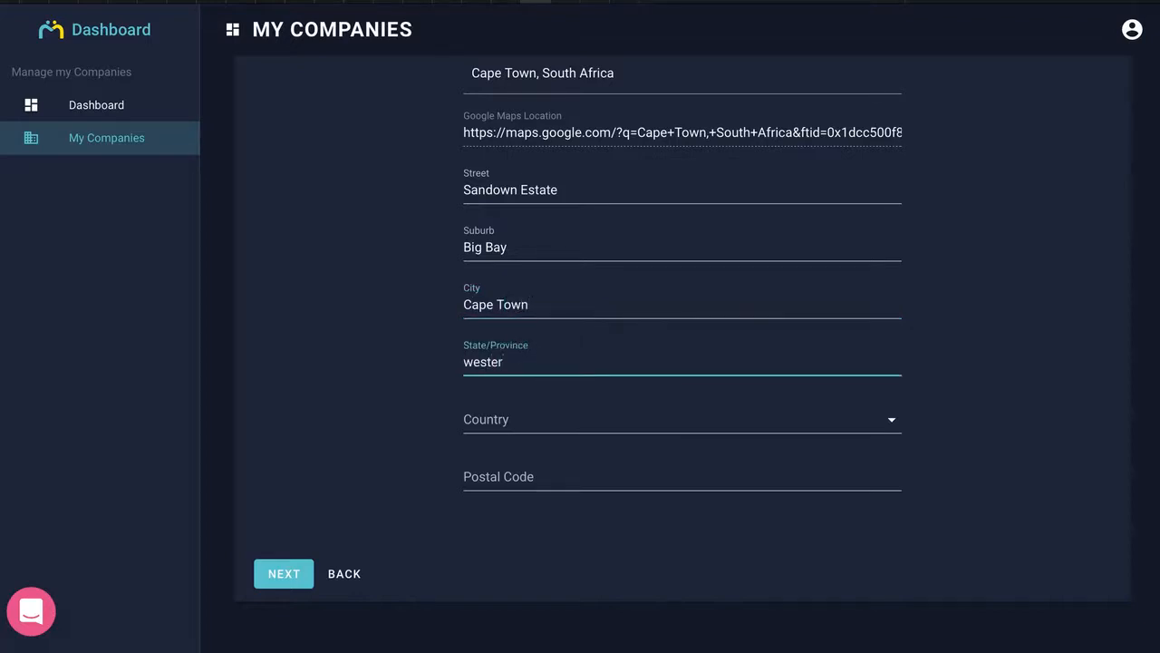
pyautogui.write('n Cape')
pyautogui.click(473, 363)
pyautogui.press('BackSpace')
pyautogui.write('W')
# Step: Set the country to South Africa and postal code to 7441, then continue
pyautogui.click(516, 418)
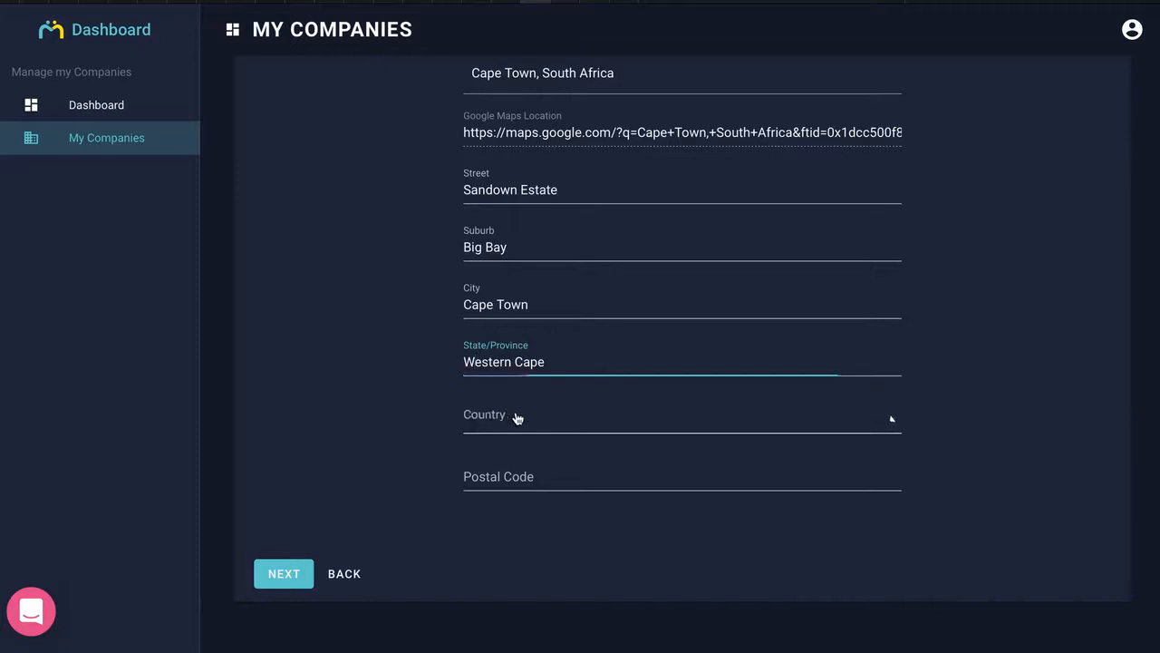
pyautogui.write('sou')
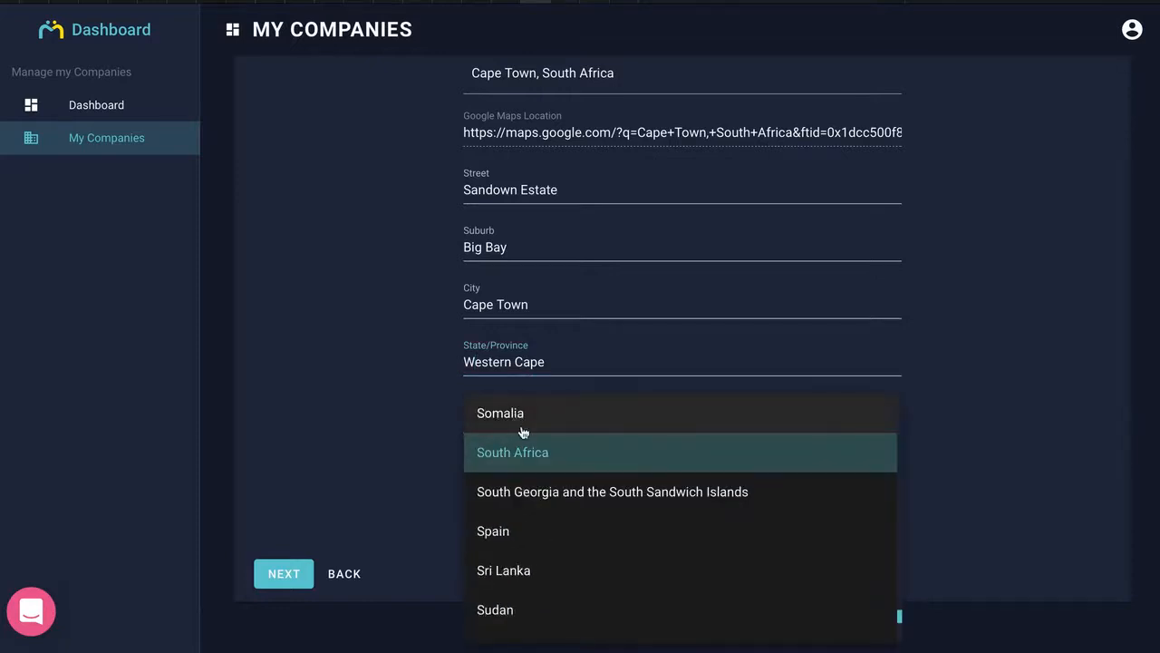
pyautogui.click(533, 455)
pyautogui.click(533, 468)
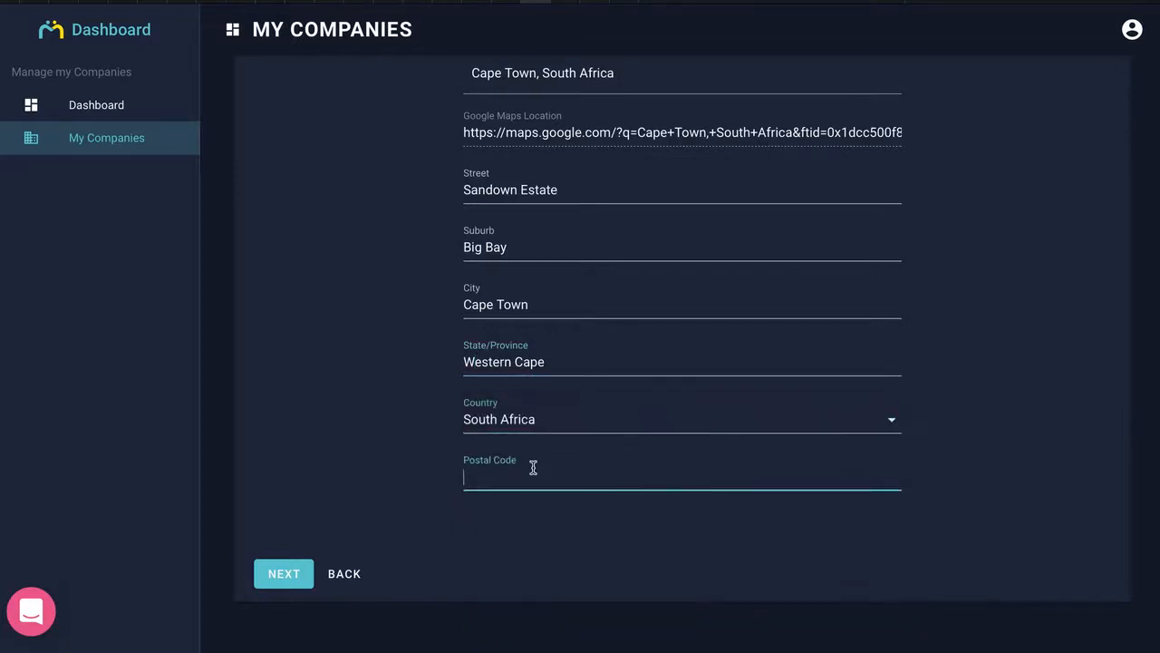
pyautogui.write('7441')
pyautogui.click(284, 574)
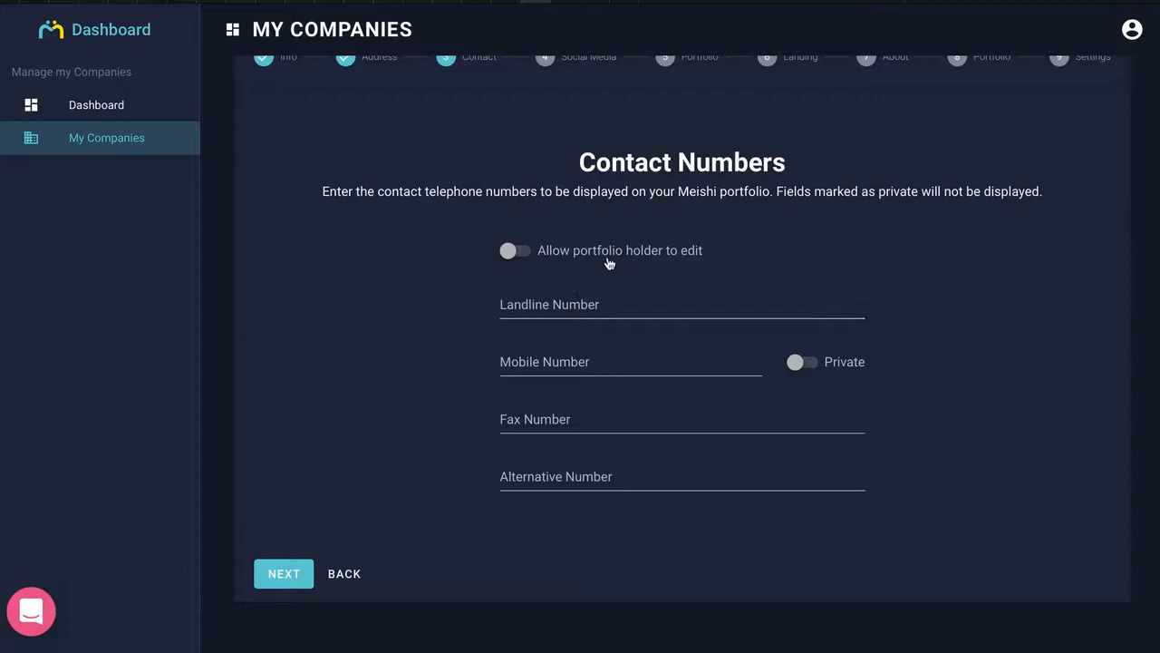
# Step: Allow the portfolio holder to edit contact numbers and social media links, leaving the social links empty
pyautogui.click(518, 254)
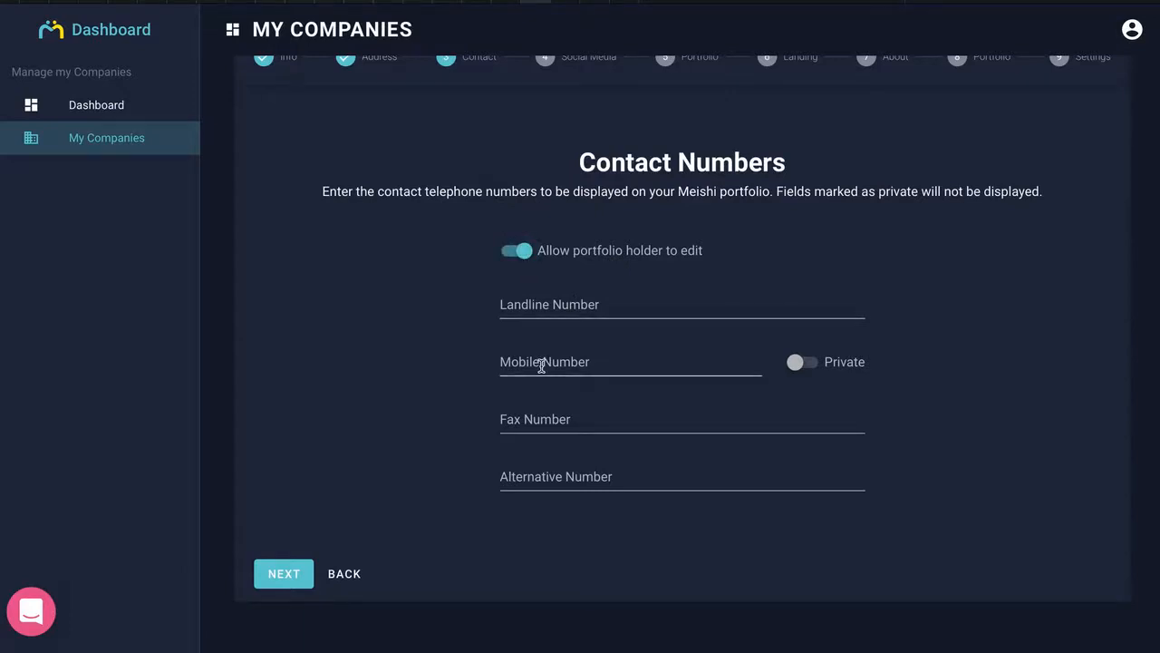
pyautogui.click(281, 579)
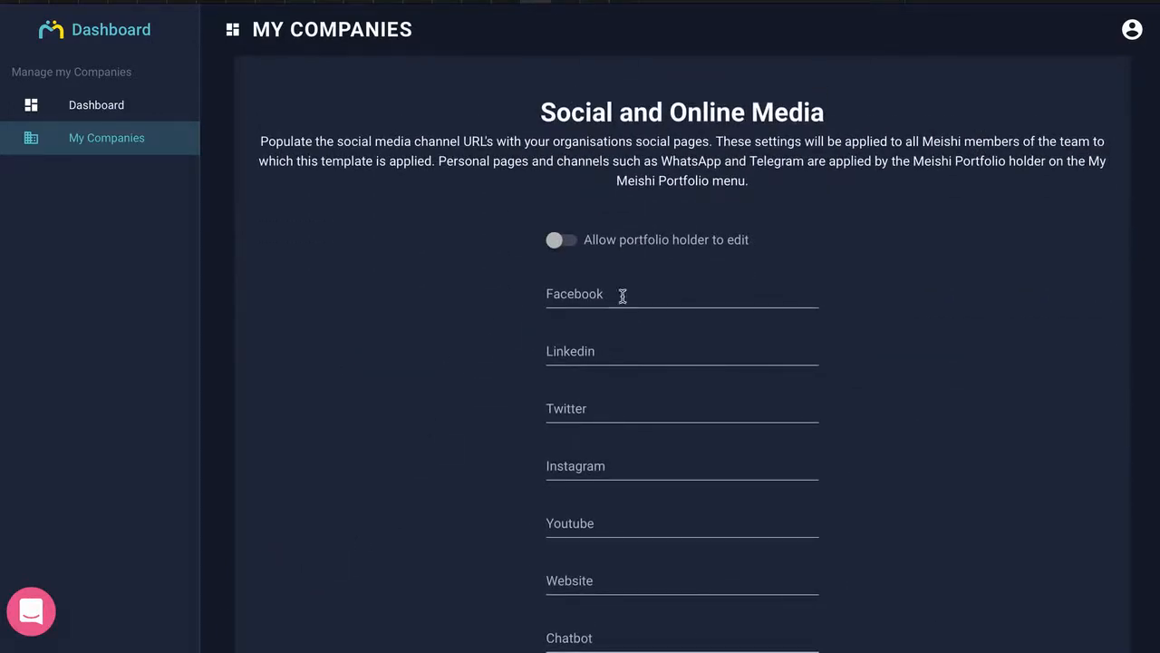
pyautogui.scroll(-1, 495, 317)
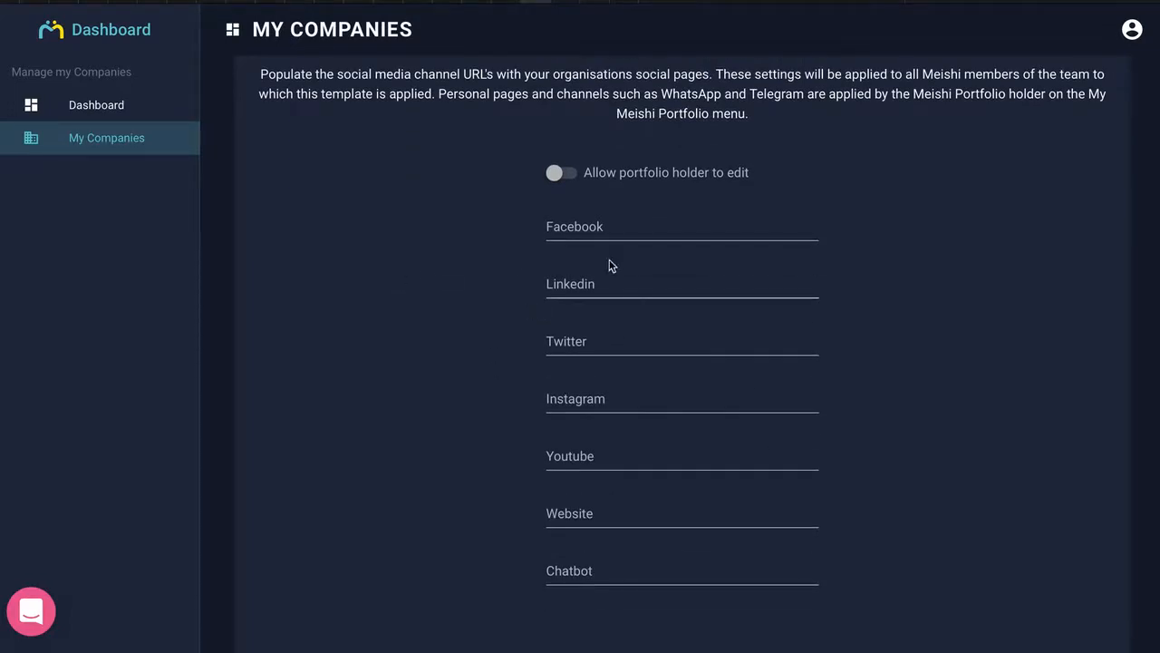
pyautogui.click(567, 177)
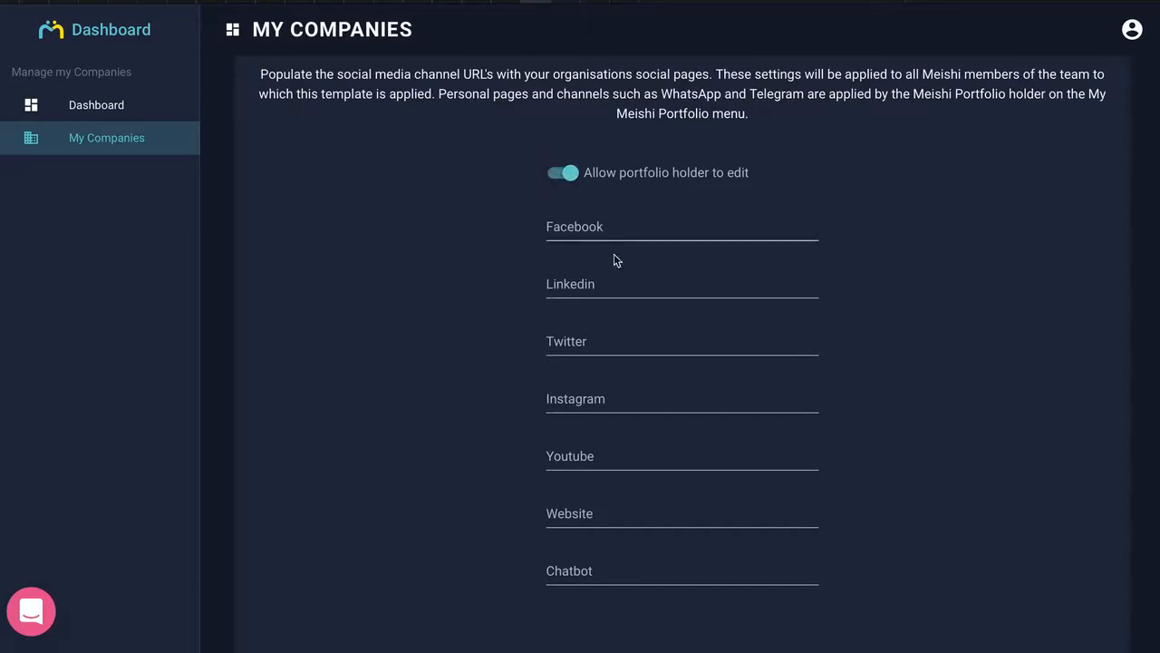
pyautogui.scroll(-2, 537, 487)
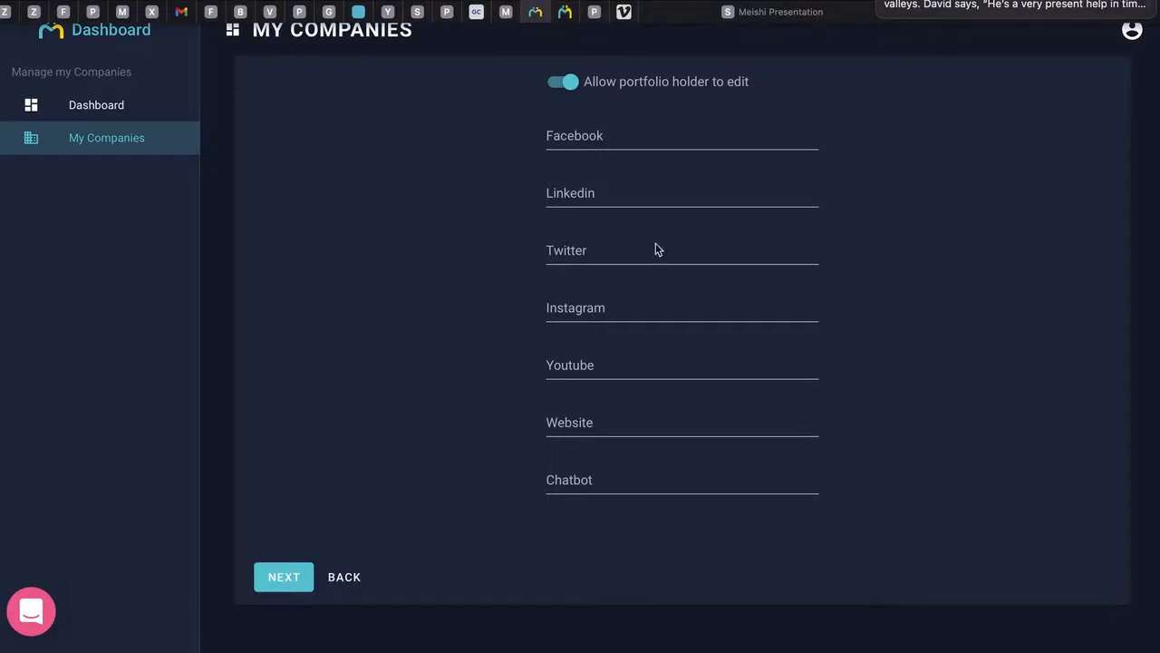
pyautogui.click(293, 585)
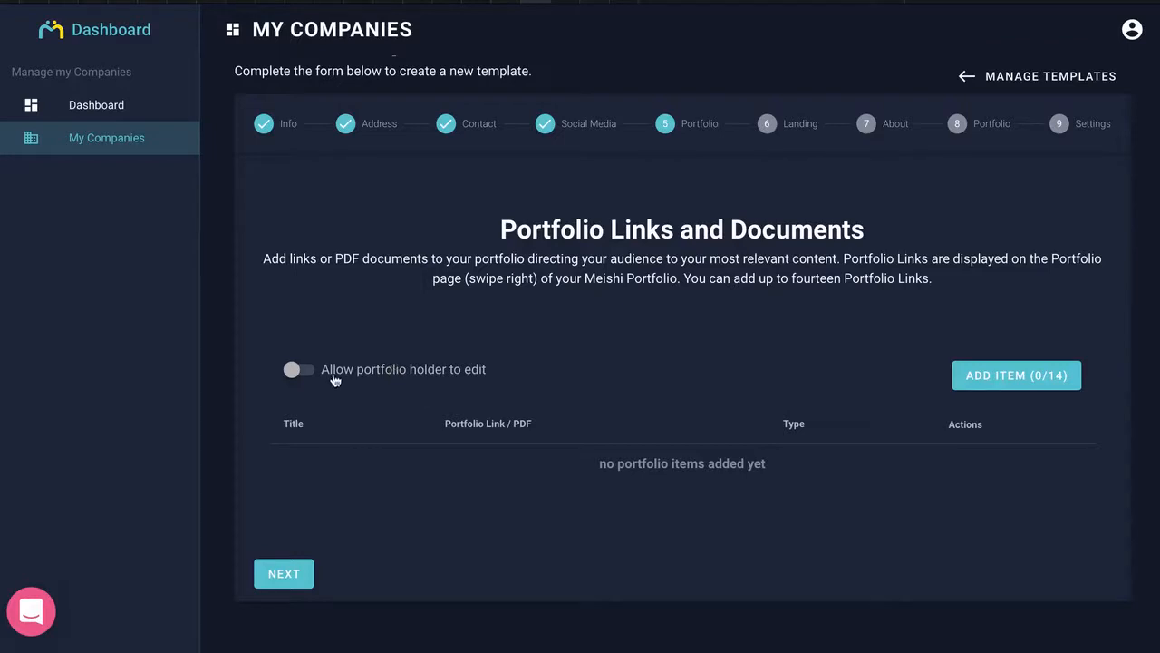
pyautogui.click(297, 369)
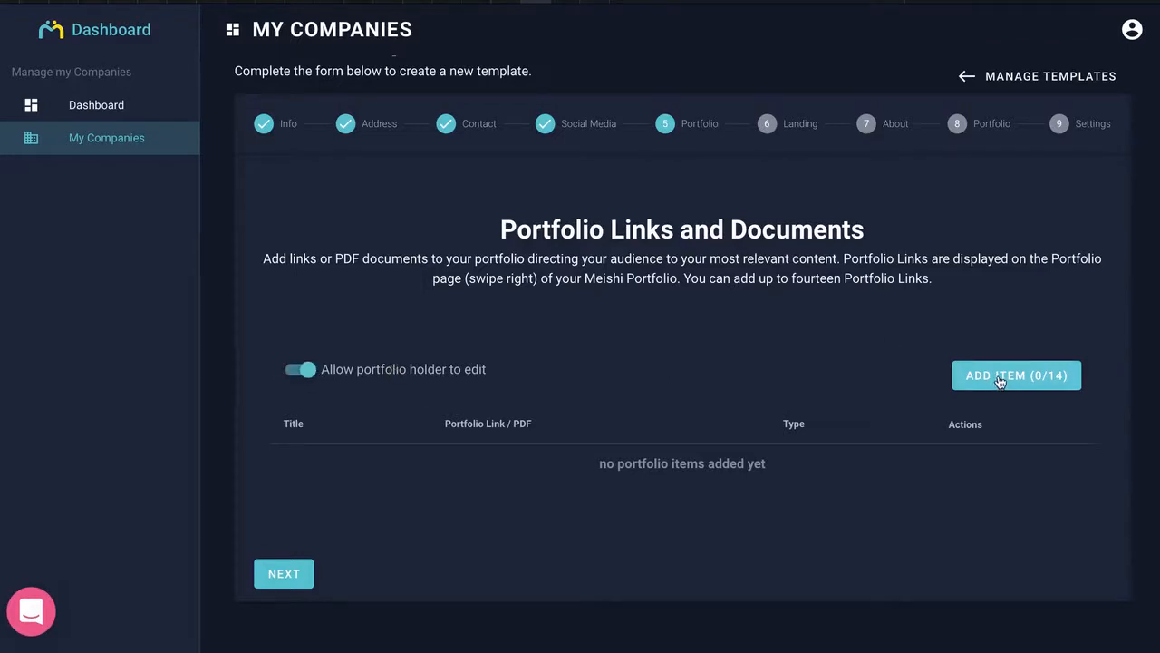
pyautogui.click(999, 381)
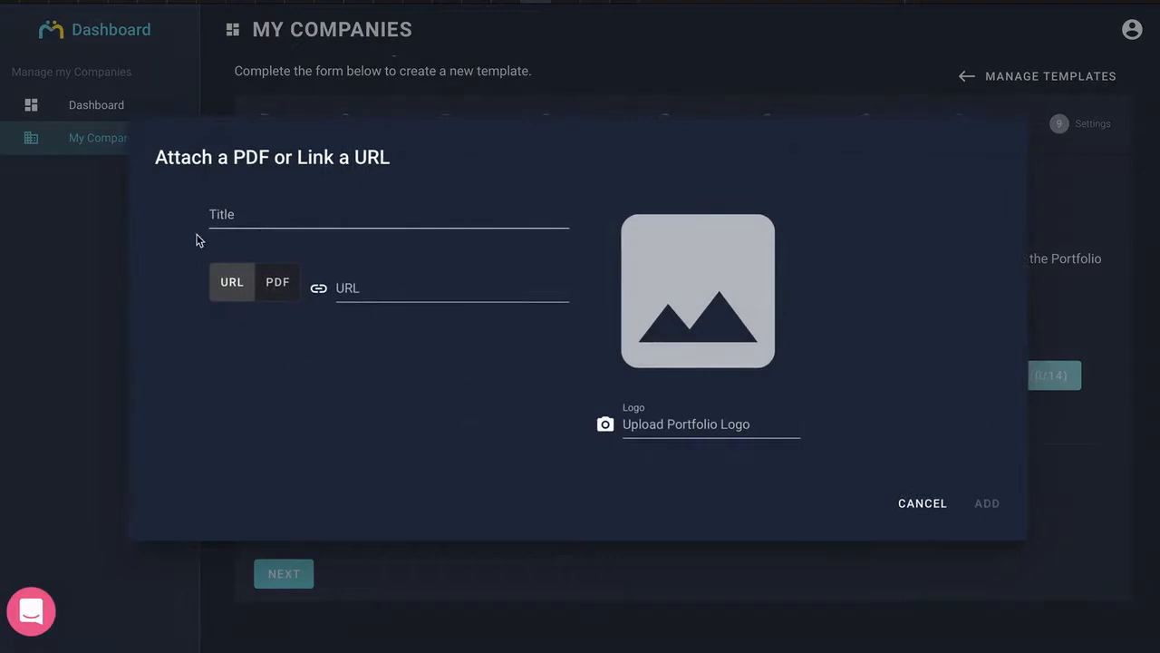
pyautogui.click(240, 215)
pyautogui.write('Website')
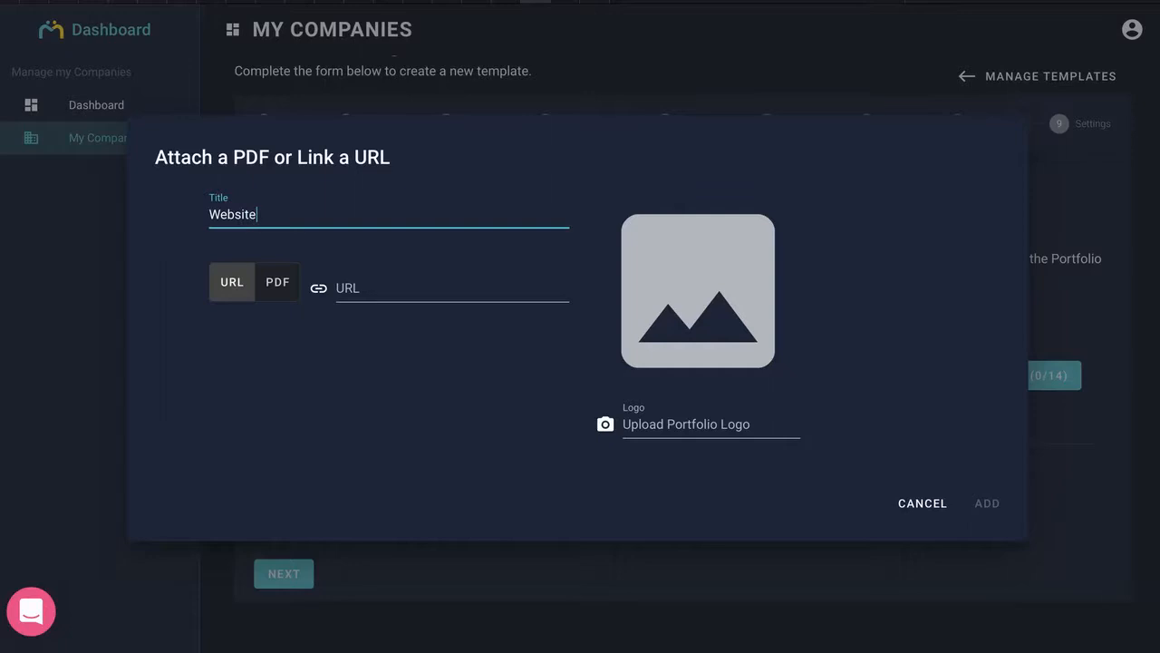
pyautogui.click(378, 291)
pyautogui.write('https')
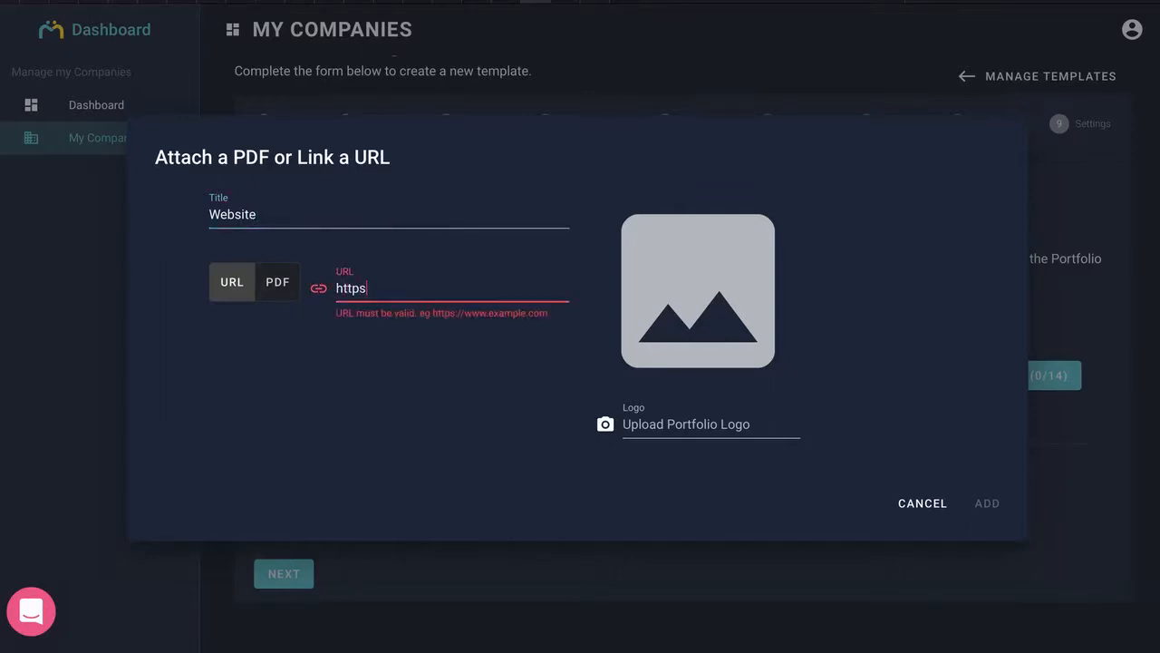
pyautogui.write('://meishi.me')
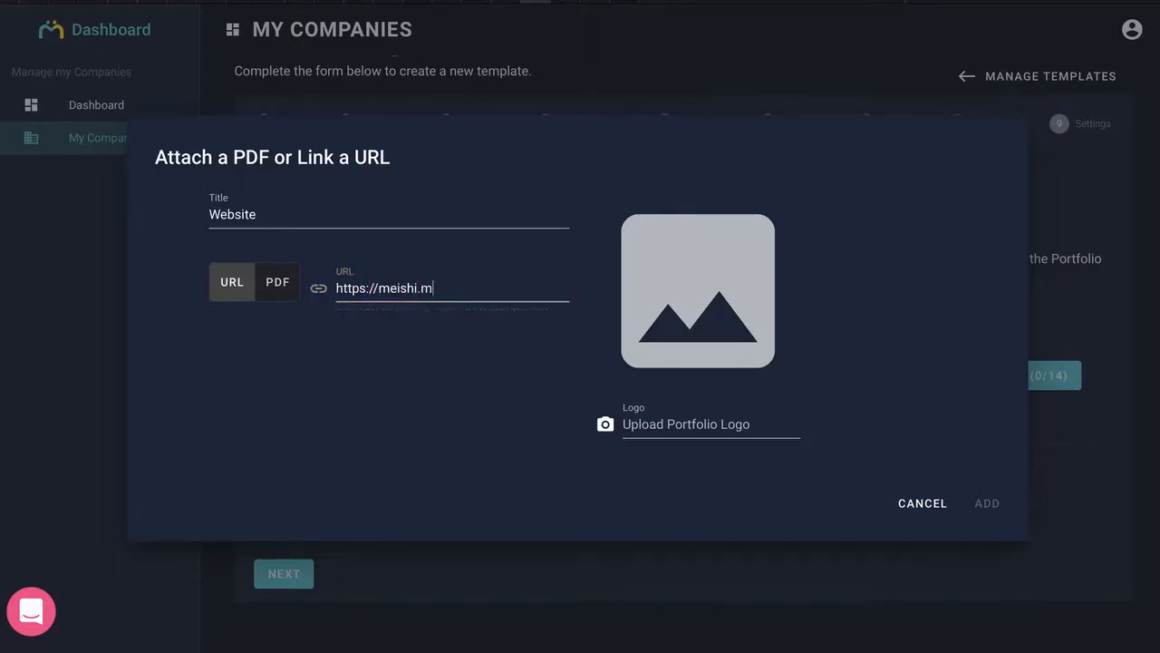
# Step: Attach the Meishi - Red Blue.png logo, save the Website item, and begin a second item
pyautogui.click(608, 428)
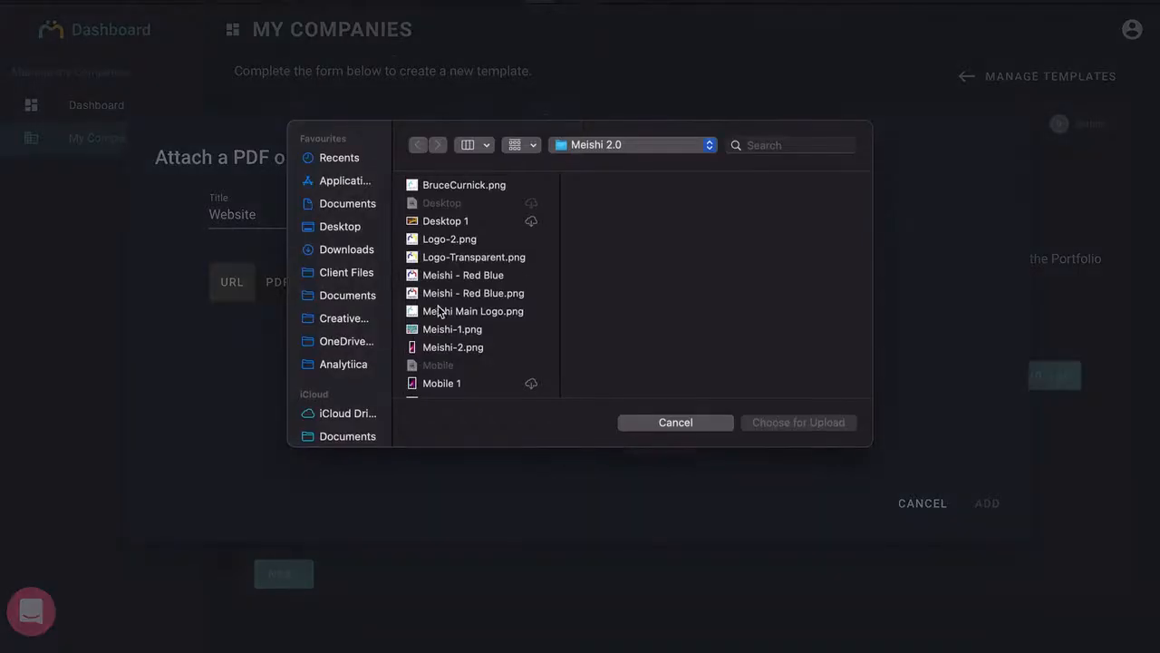
pyautogui.click(472, 295)
pyautogui.click(781, 422)
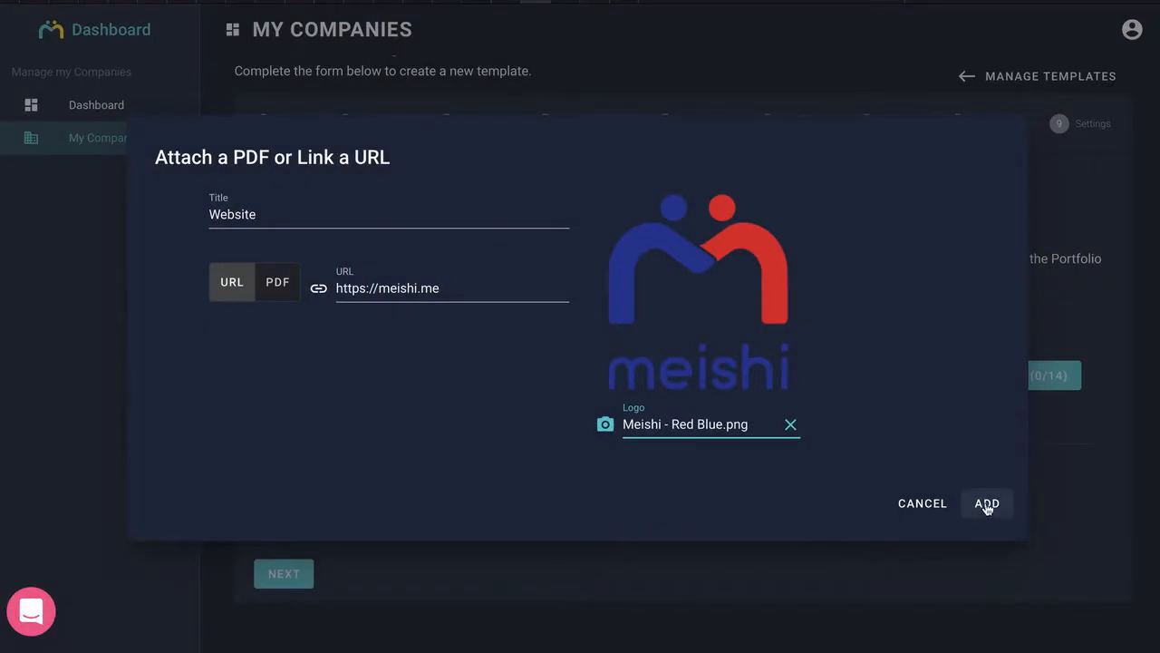
pyautogui.click(987, 505)
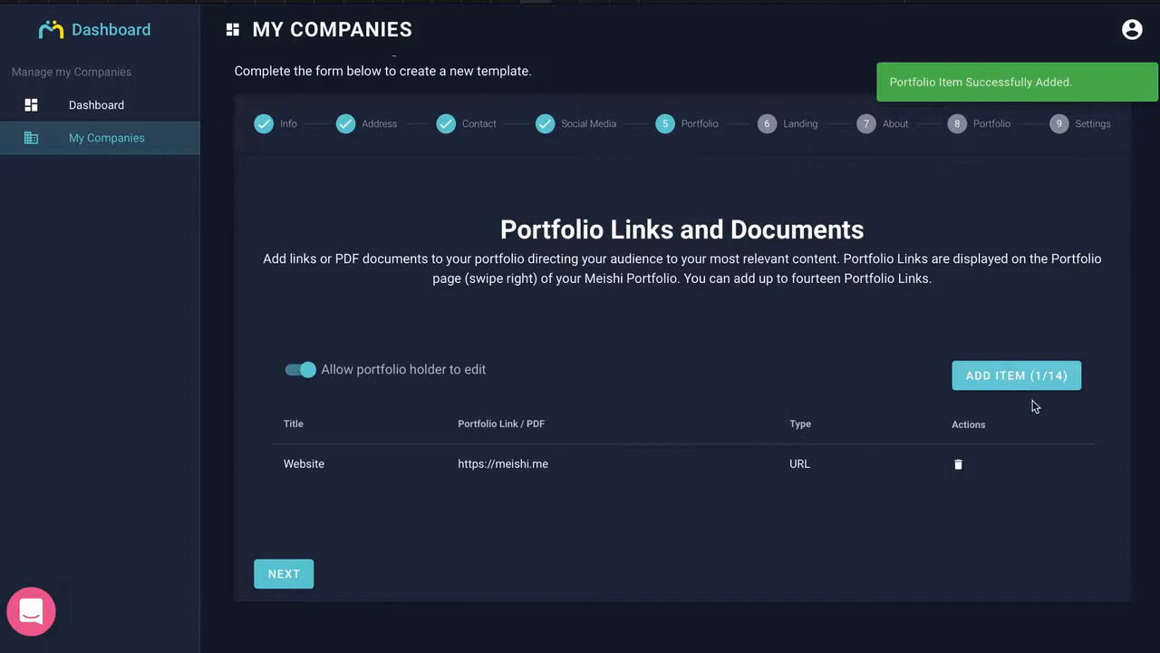
pyautogui.click(1015, 377)
# Step: Title the item 'Meishi Newsletter' and attach the newsletter PDF from the Meishi - New material folder
pyautogui.click(257, 209)
pyautogui.write('Me')
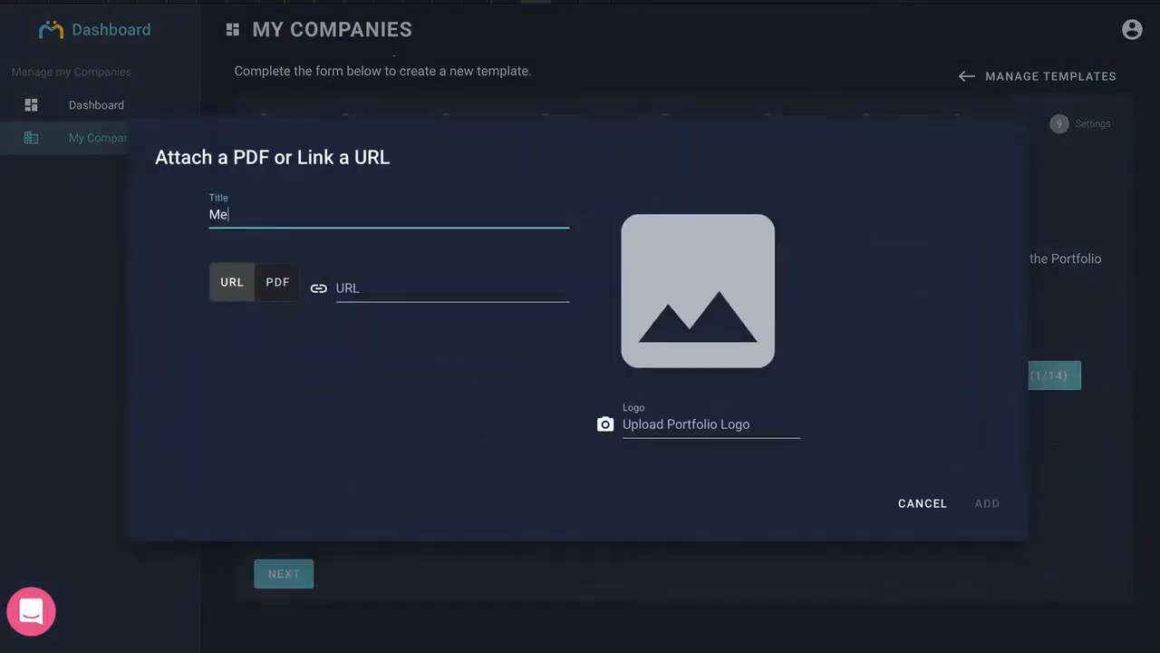
pyautogui.write('ishi Newsletter')
pyautogui.click(274, 286)
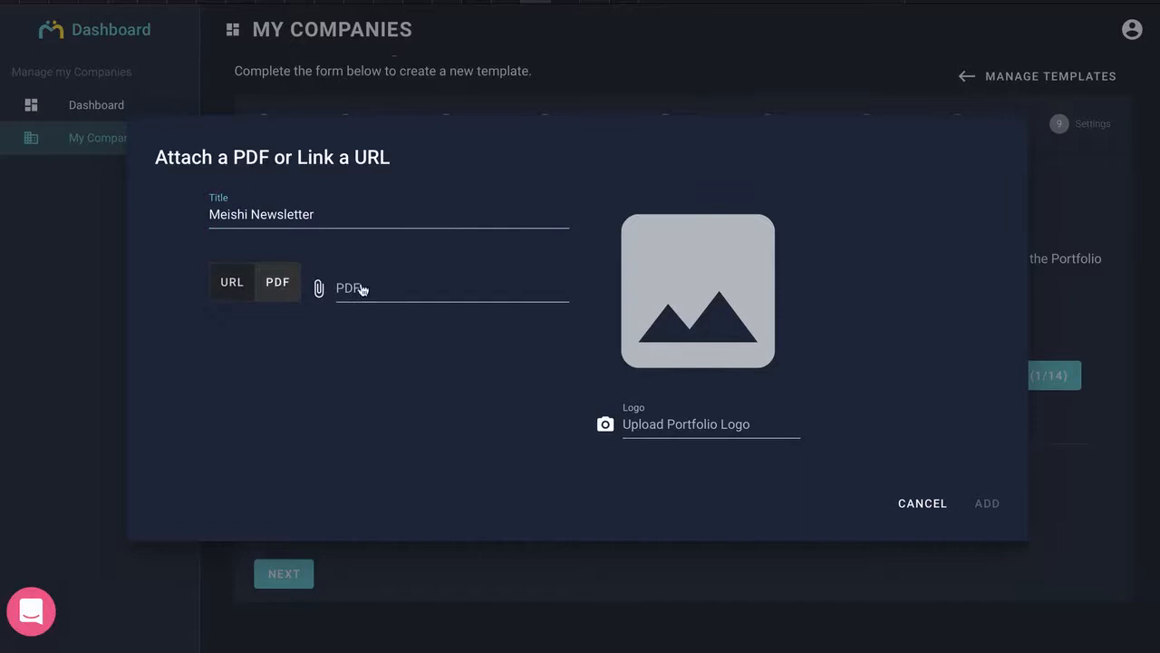
pyautogui.click(314, 287)
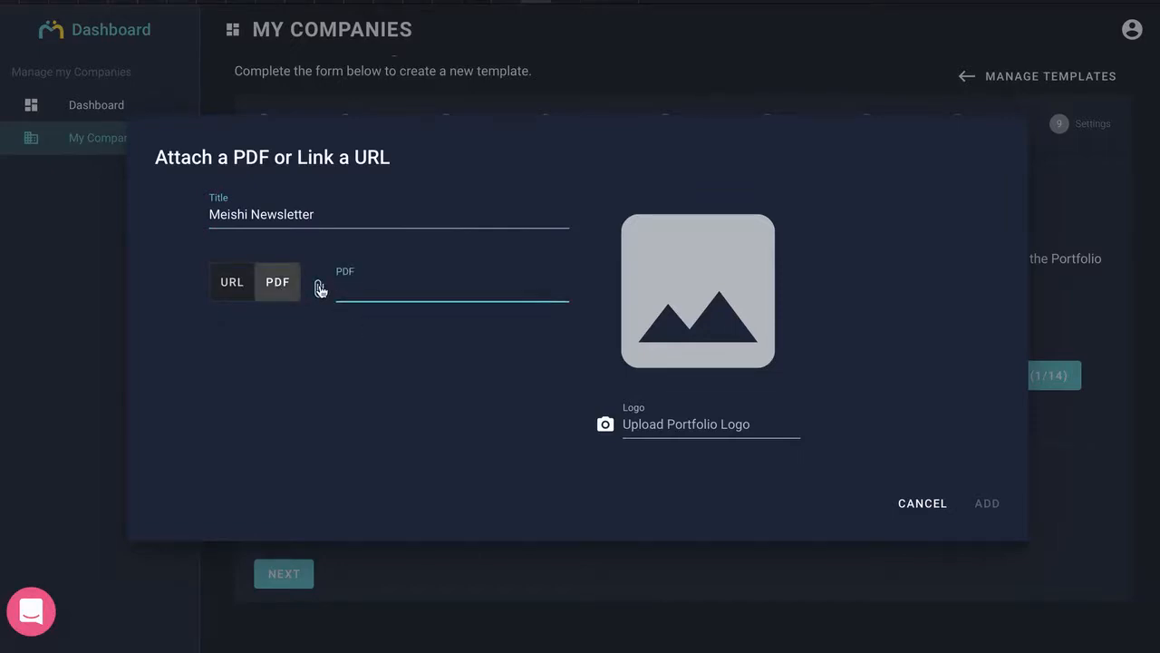
pyautogui.click(360, 440)
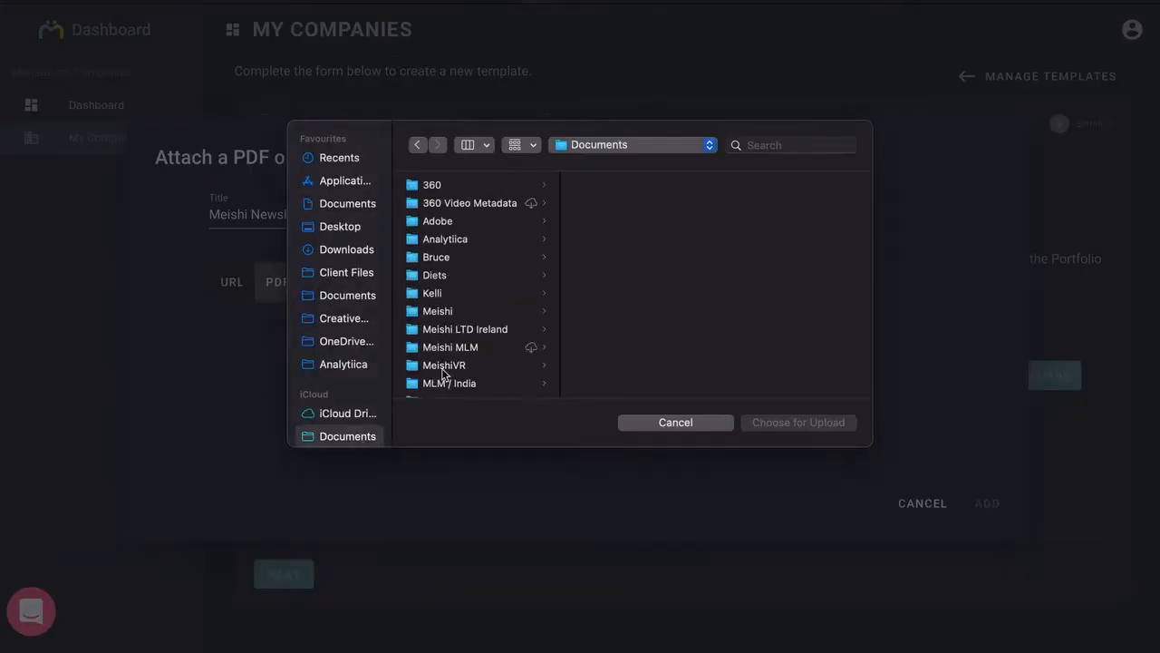
pyautogui.click(439, 312)
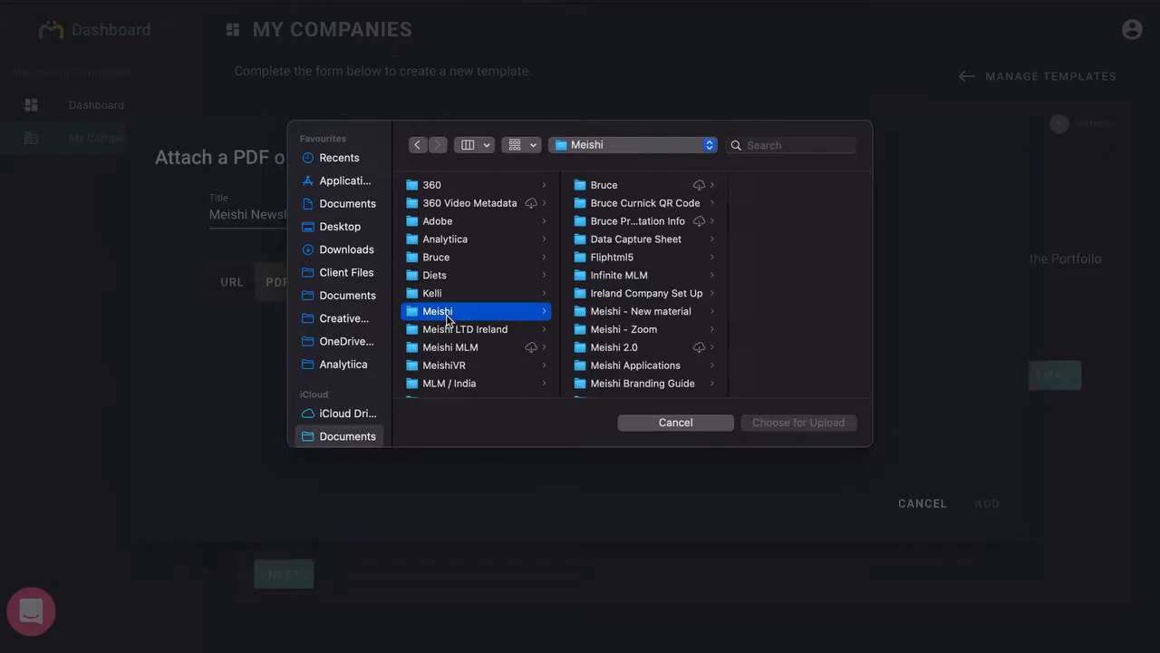
pyautogui.click(656, 313)
pyautogui.doubleClick(785, 189)
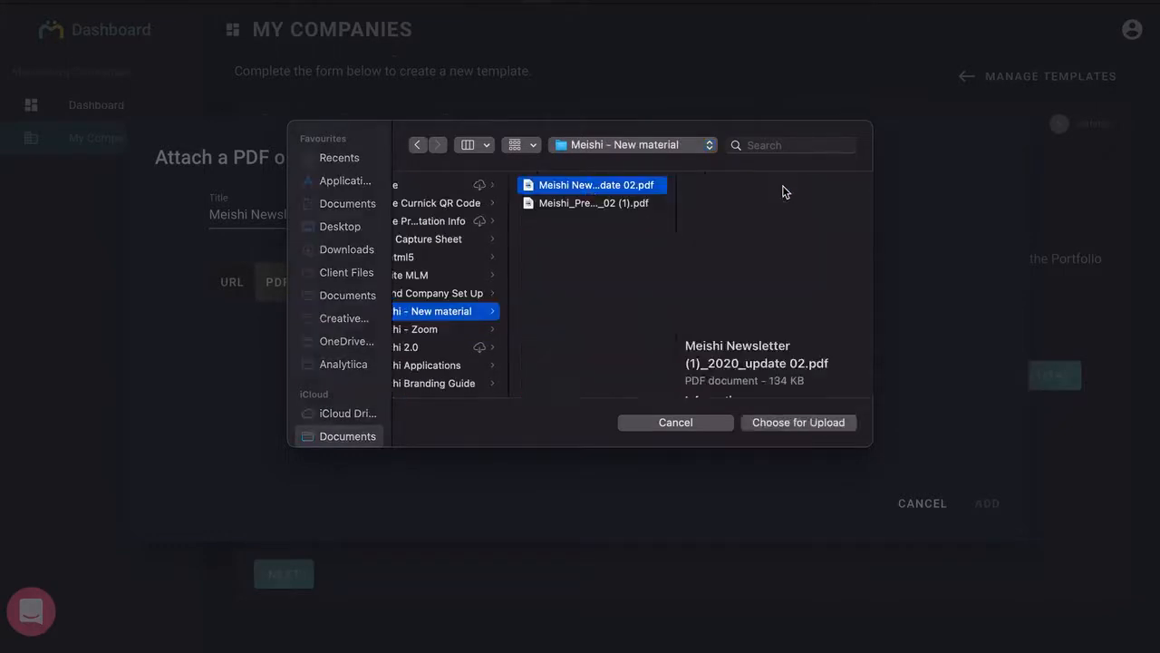
# Step: Upload Meishi - Red Blue.png from Meishi 2.0 as the newsletter item's logo and save it
pyautogui.click(603, 426)
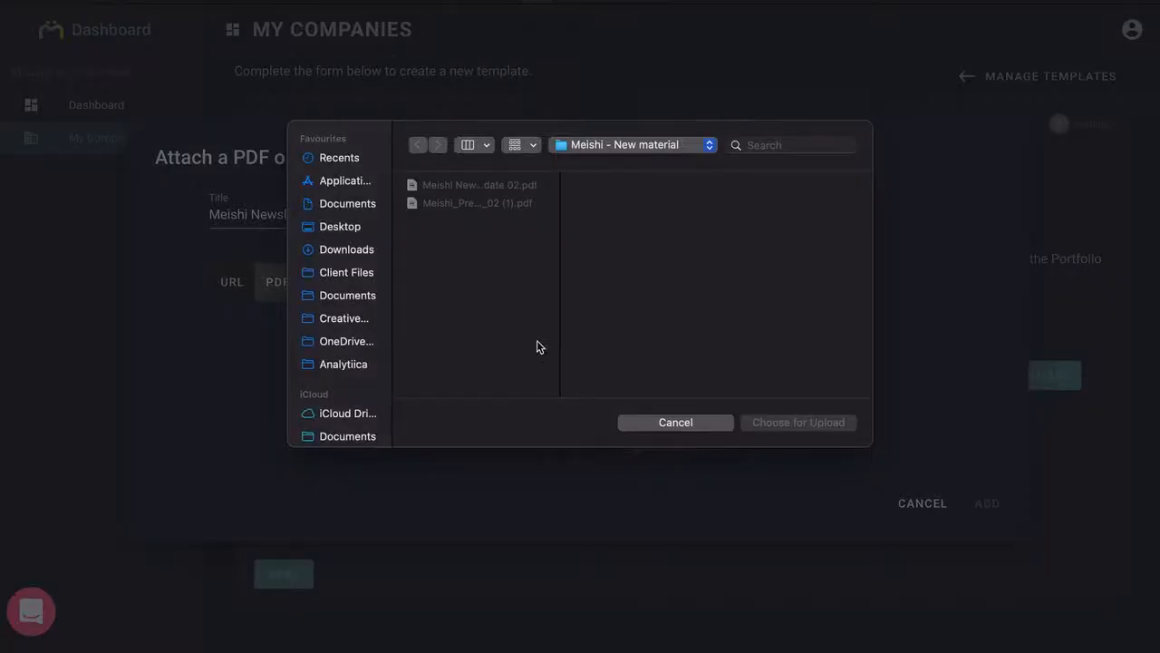
pyautogui.click(354, 439)
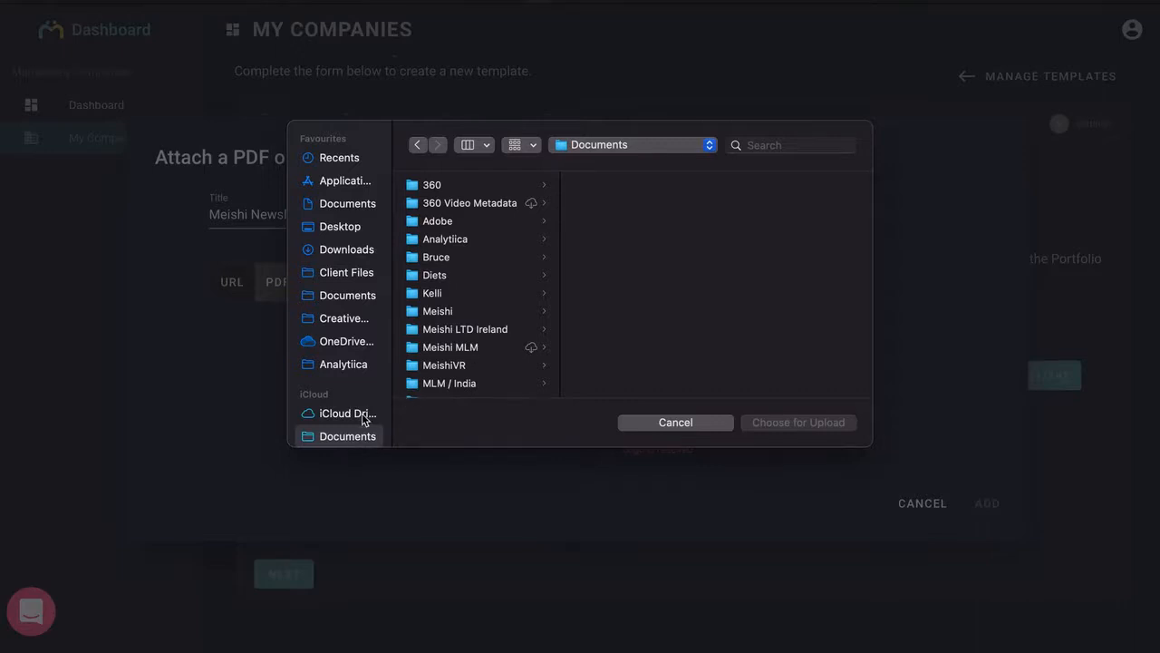
pyautogui.scroll(-3, 362, 419)
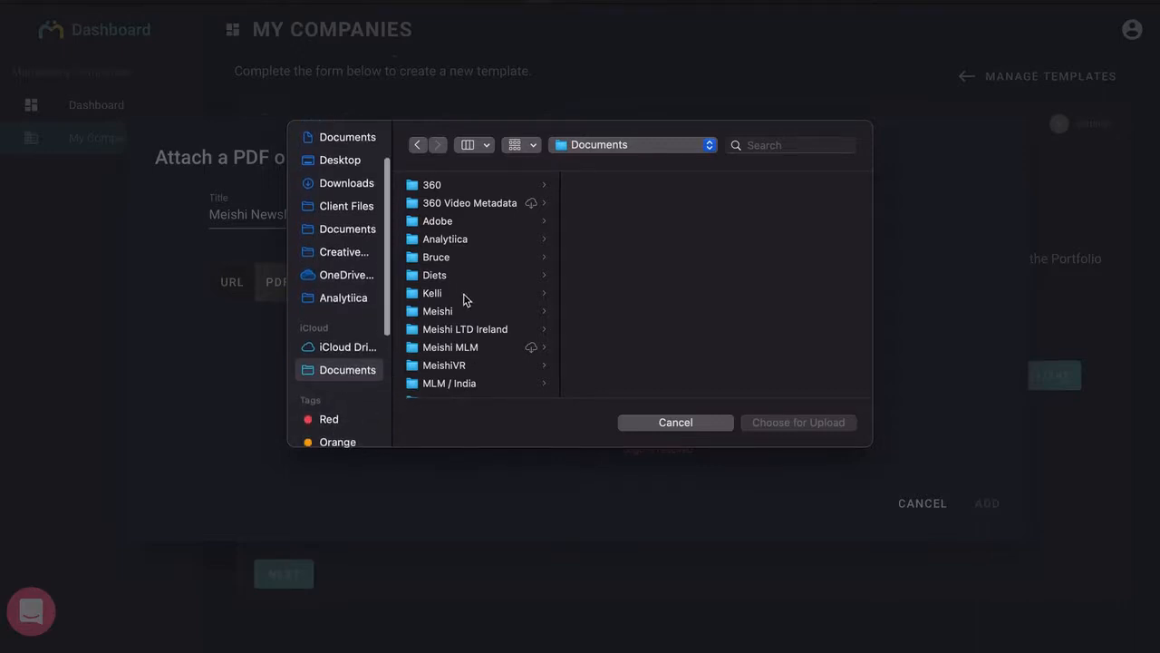
pyautogui.click(440, 312)
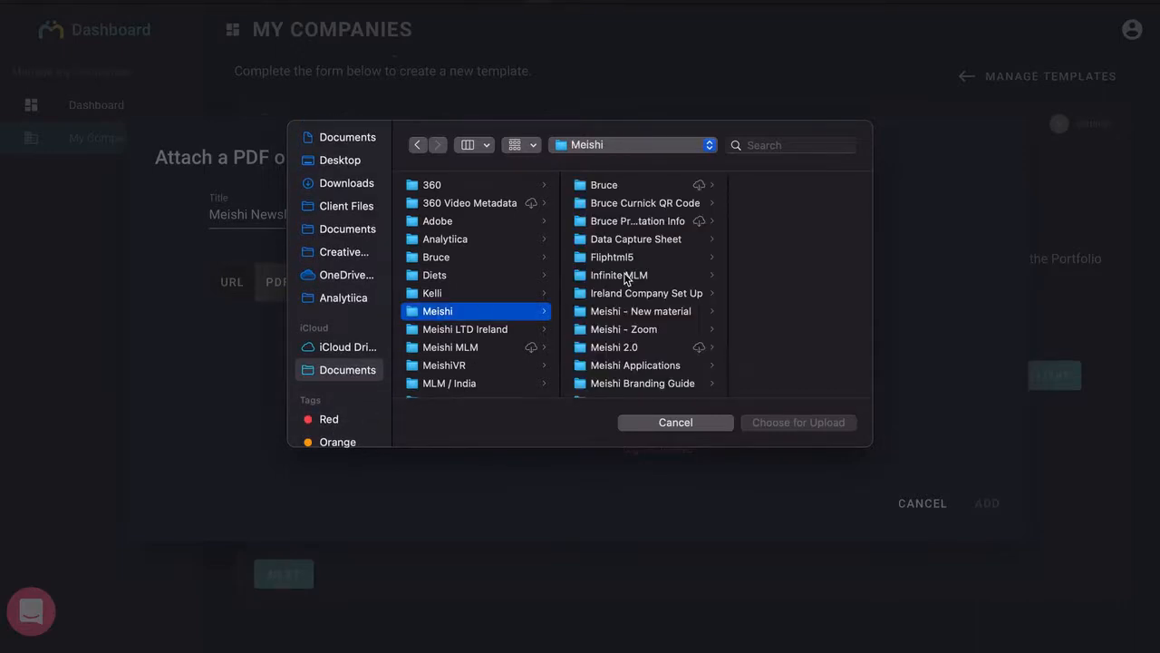
pyautogui.click(628, 349)
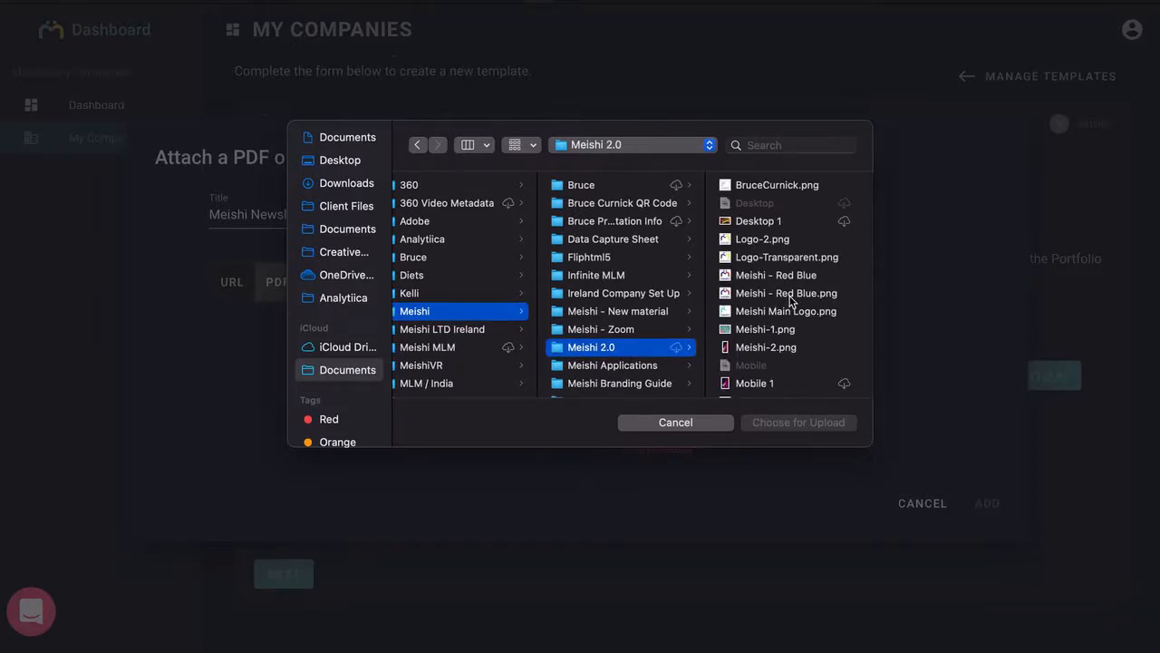
pyautogui.click(789, 295)
pyautogui.click(797, 421)
pyautogui.click(989, 506)
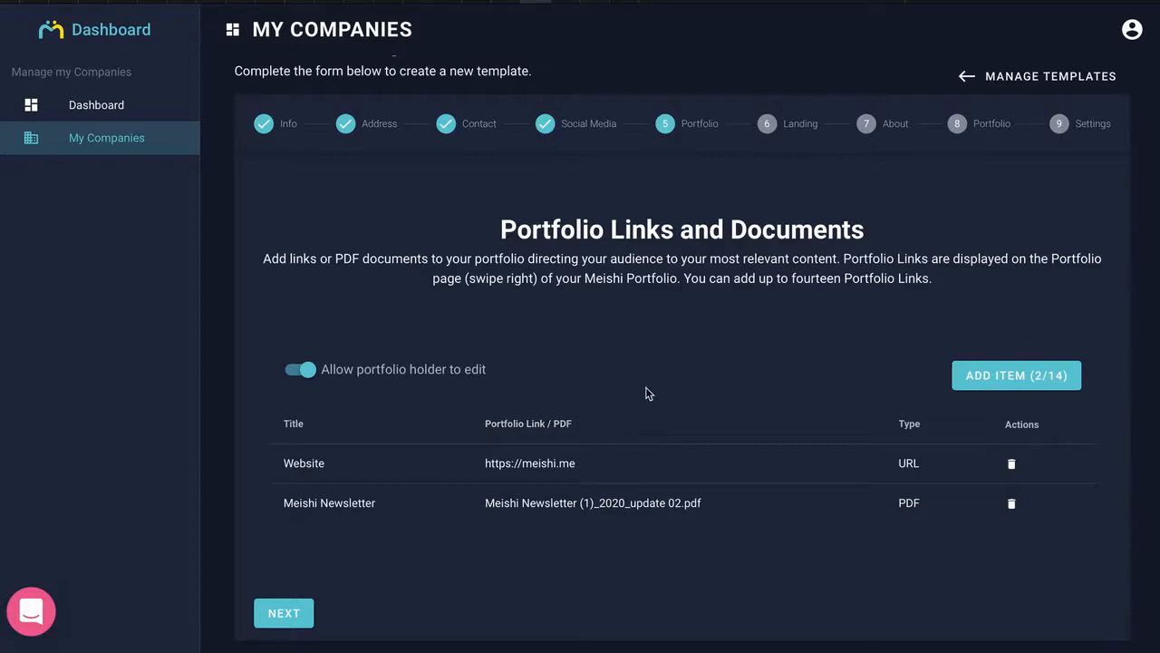
pyautogui.scroll(-1, 563, 444)
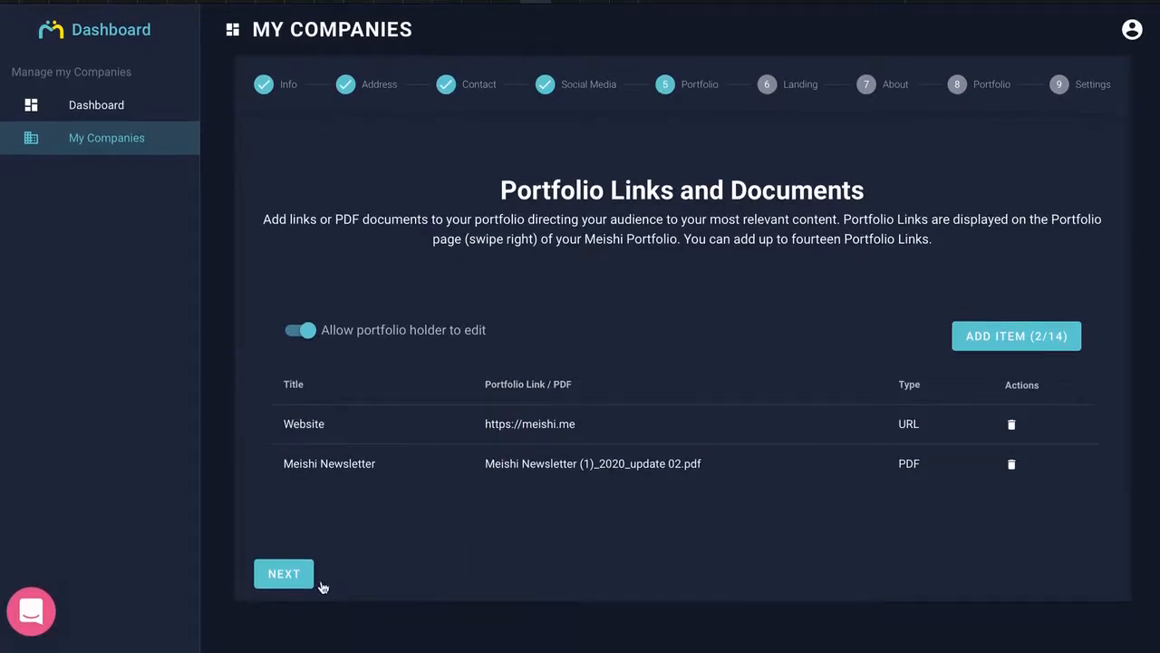
# Step: Go to home page customisation and try centring the introduction text, then restore it to the top
pyautogui.click(290, 577)
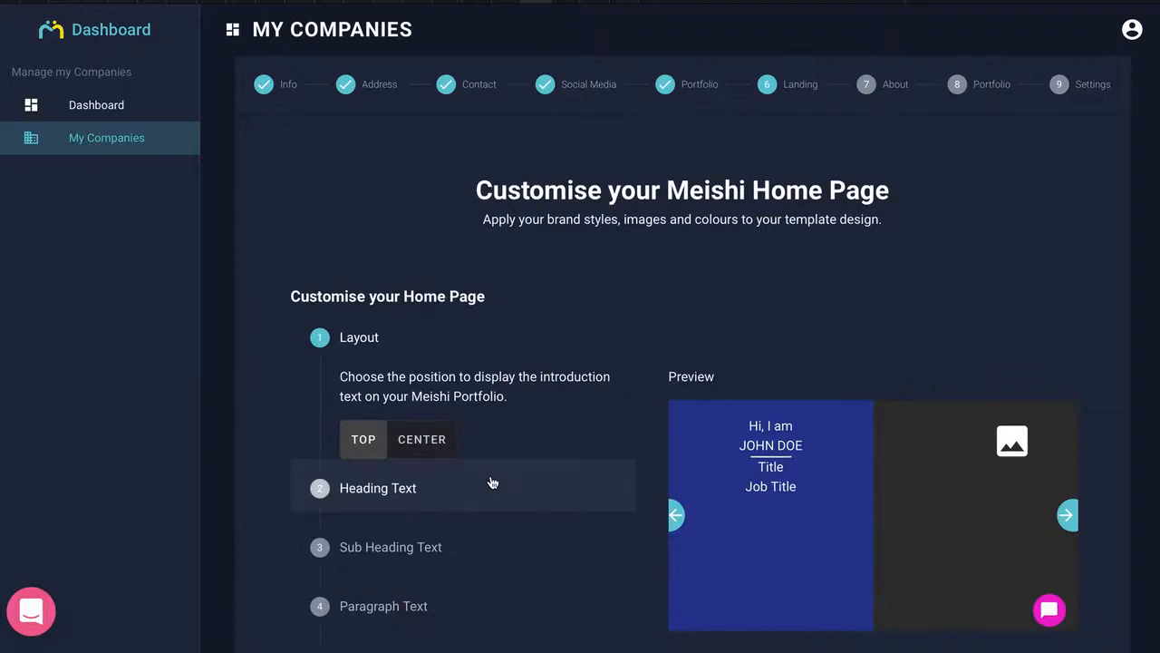
pyautogui.scroll(-2, 492, 482)
pyautogui.scroll(-2, 492, 482)
pyautogui.scroll(3, 492, 481)
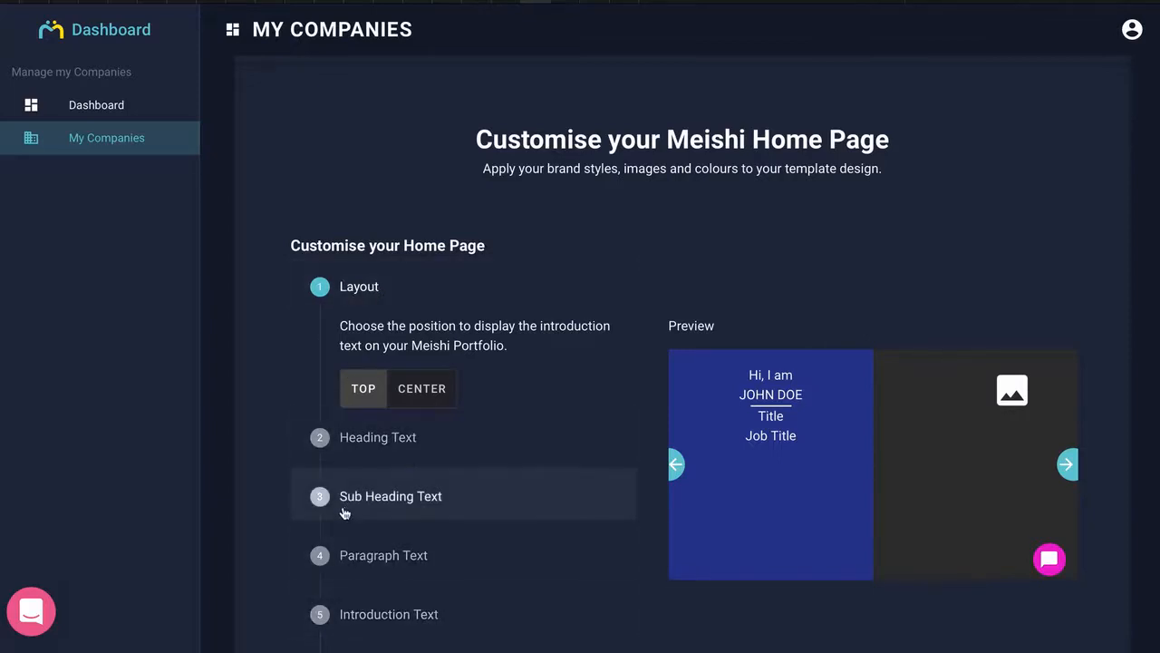
pyautogui.click(416, 395)
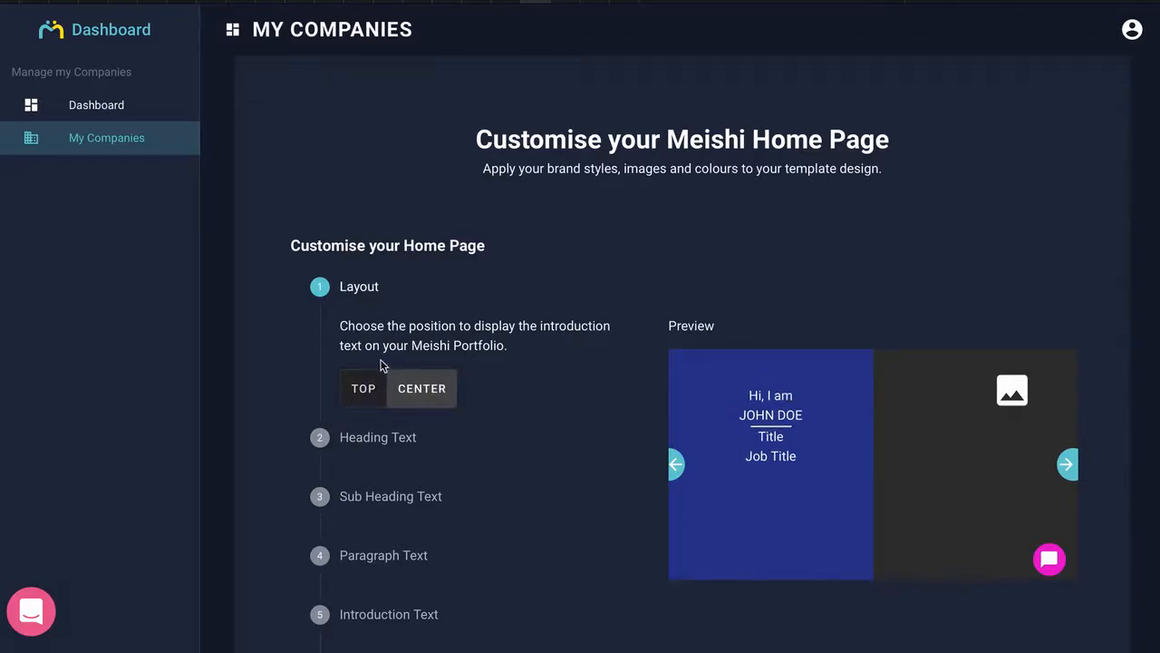
pyautogui.click(359, 392)
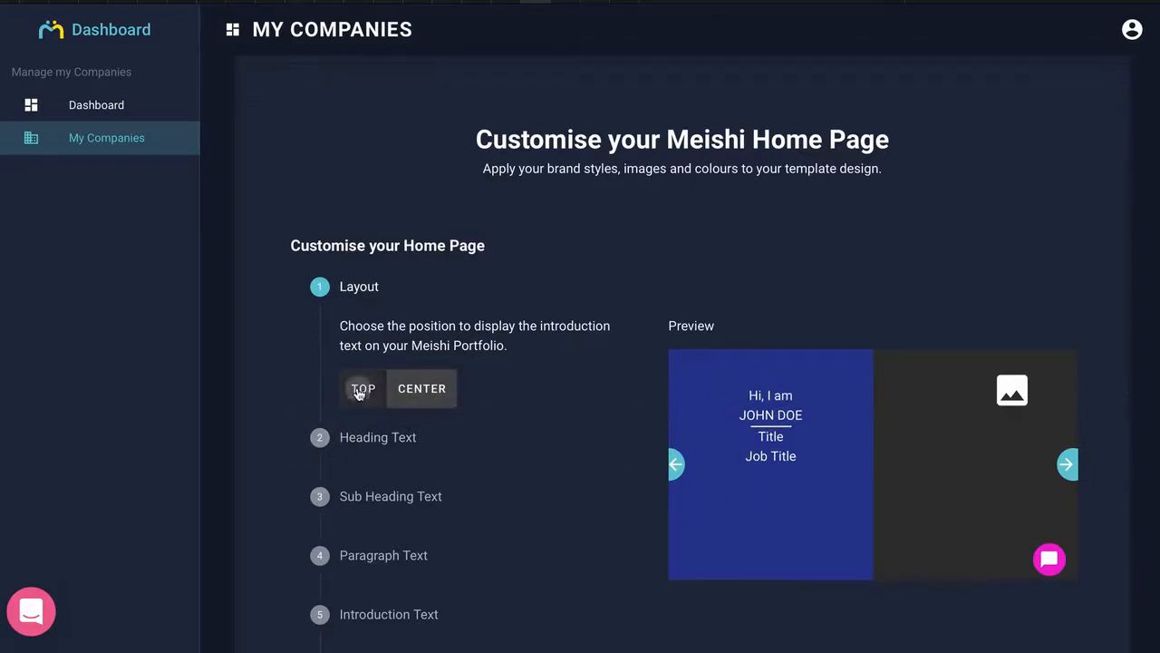
# Step: Set the heading font to Open Sans
pyautogui.click(387, 438)
pyautogui.scroll(-3, 524, 385)
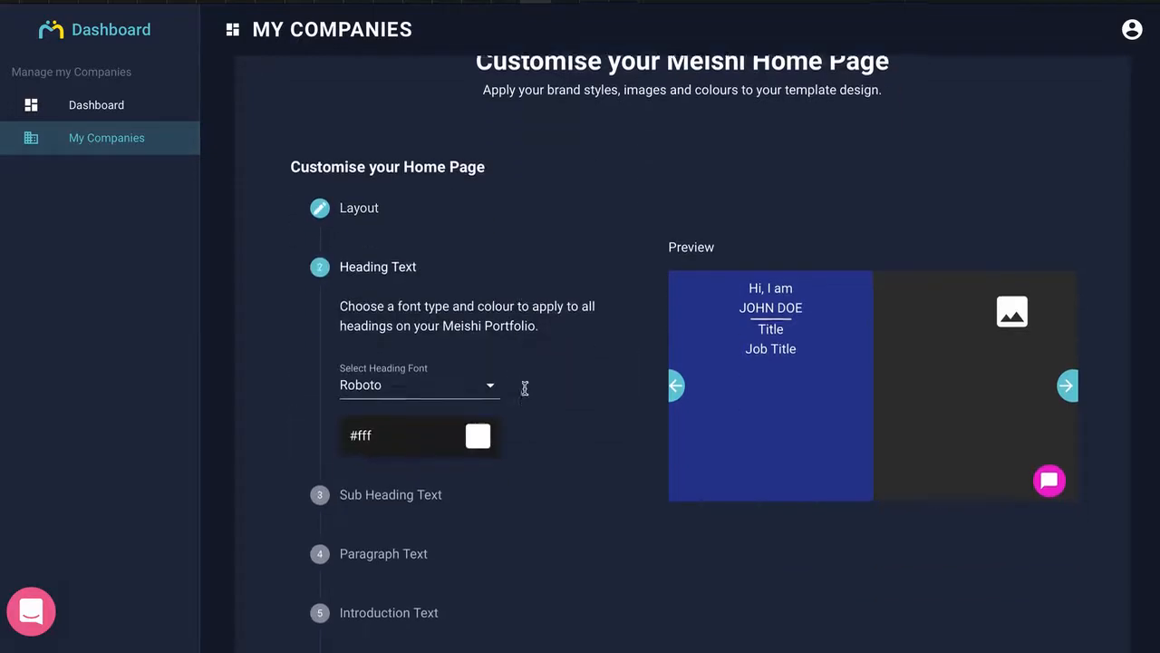
pyautogui.click(492, 341)
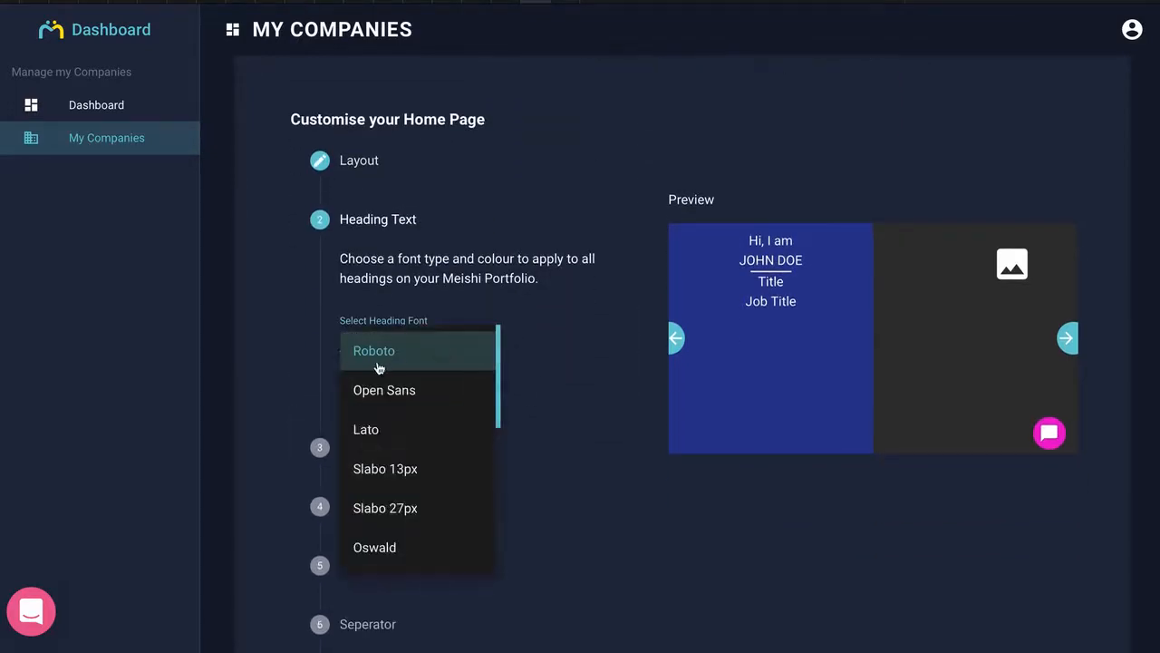
pyautogui.click(395, 390)
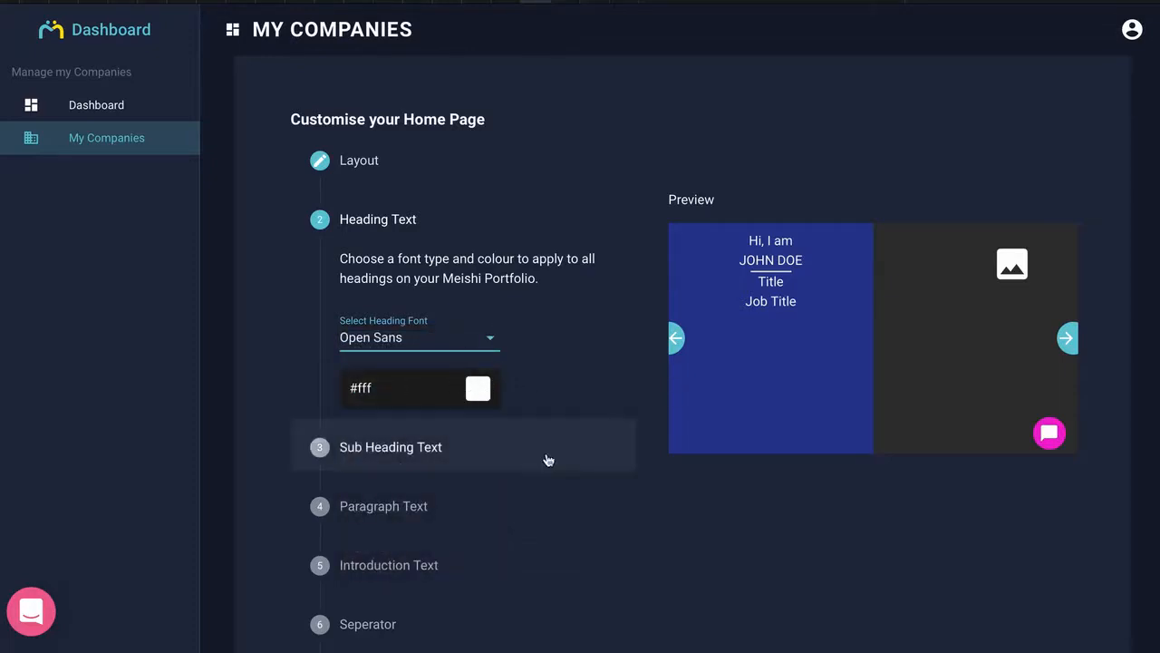
# Step: Set the sub heading font to Open Sans and its colour to white
pyautogui.click(431, 453)
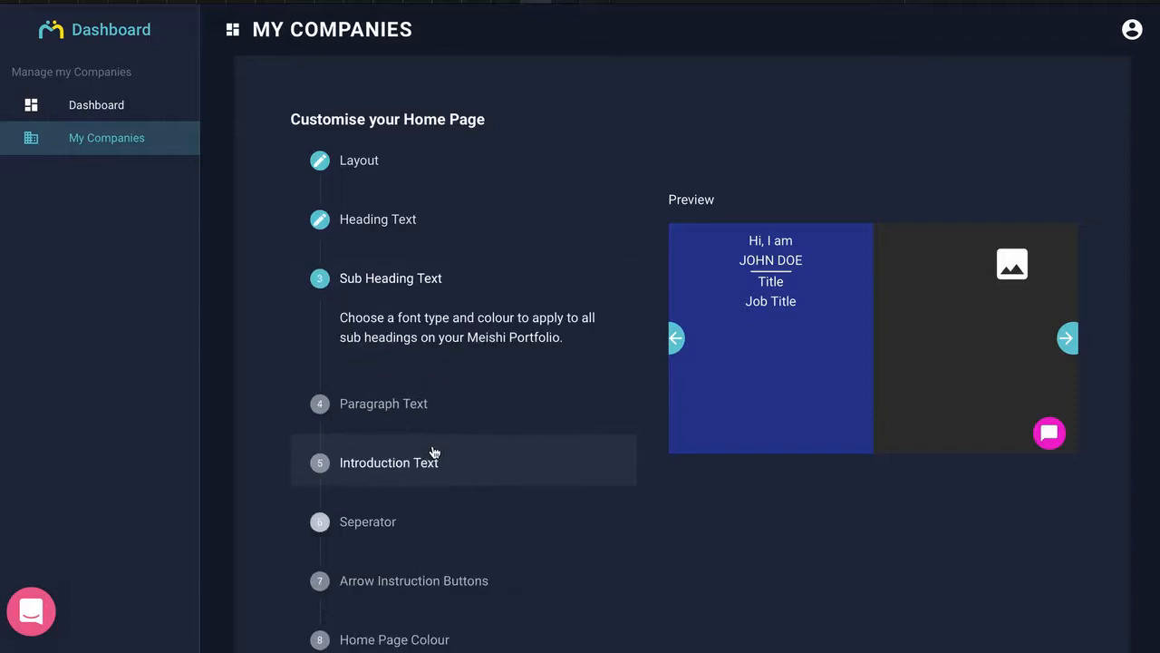
pyautogui.click(490, 400)
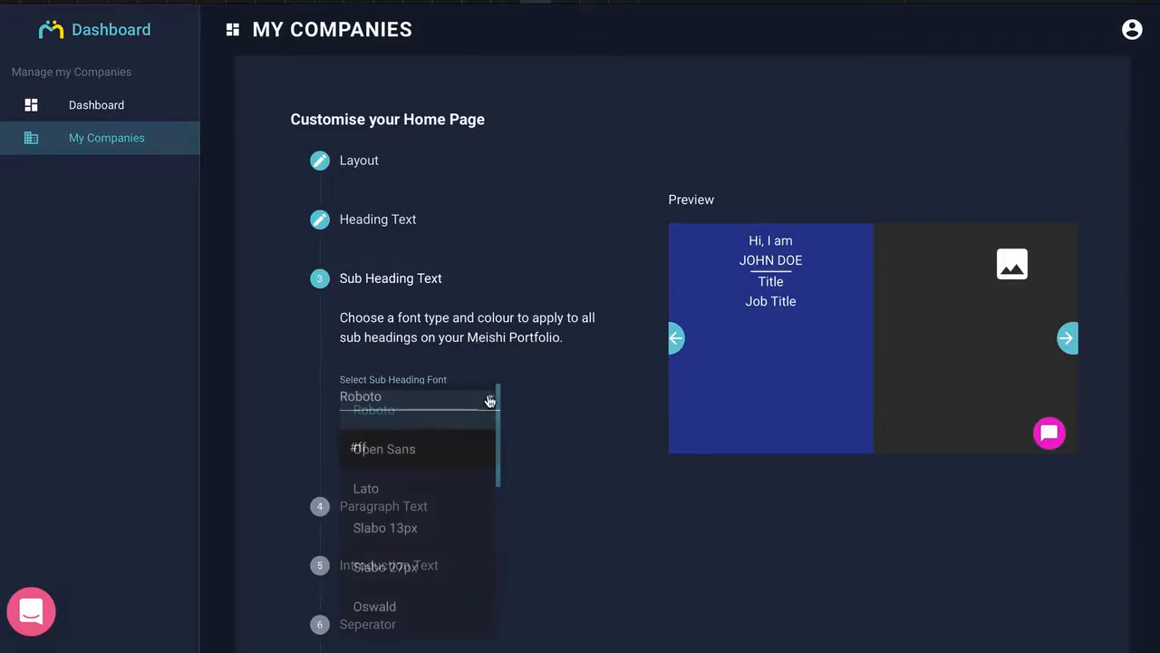
pyautogui.click(406, 447)
pyautogui.scroll(-2, 578, 430)
pyautogui.click(477, 319)
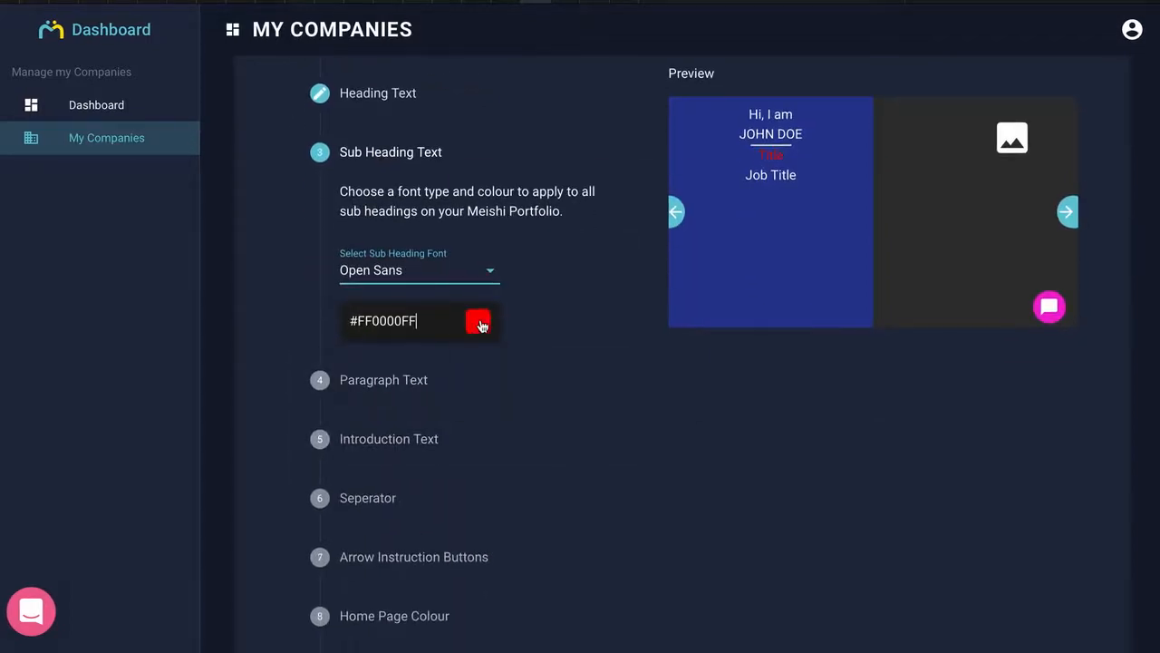
pyautogui.moveTo(474, 214); pyautogui.dragTo(445, 169)
pyautogui.click(375, 380)
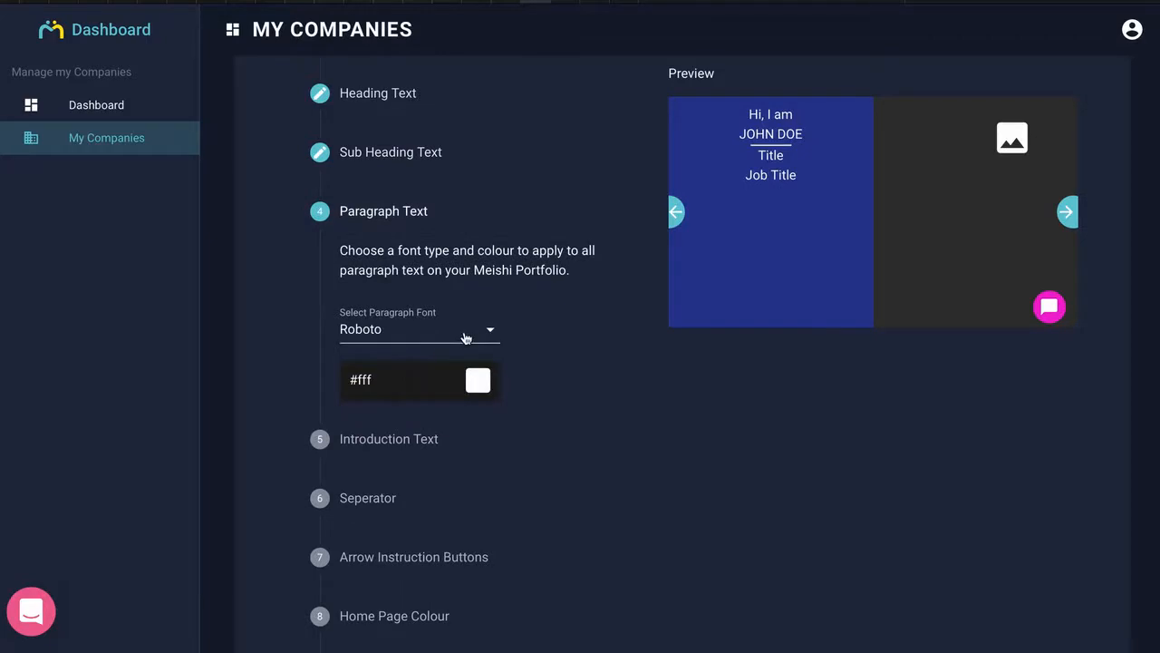
# Step: Set the paragraph font to Open Sans
pyautogui.click(491, 332)
pyautogui.click(428, 383)
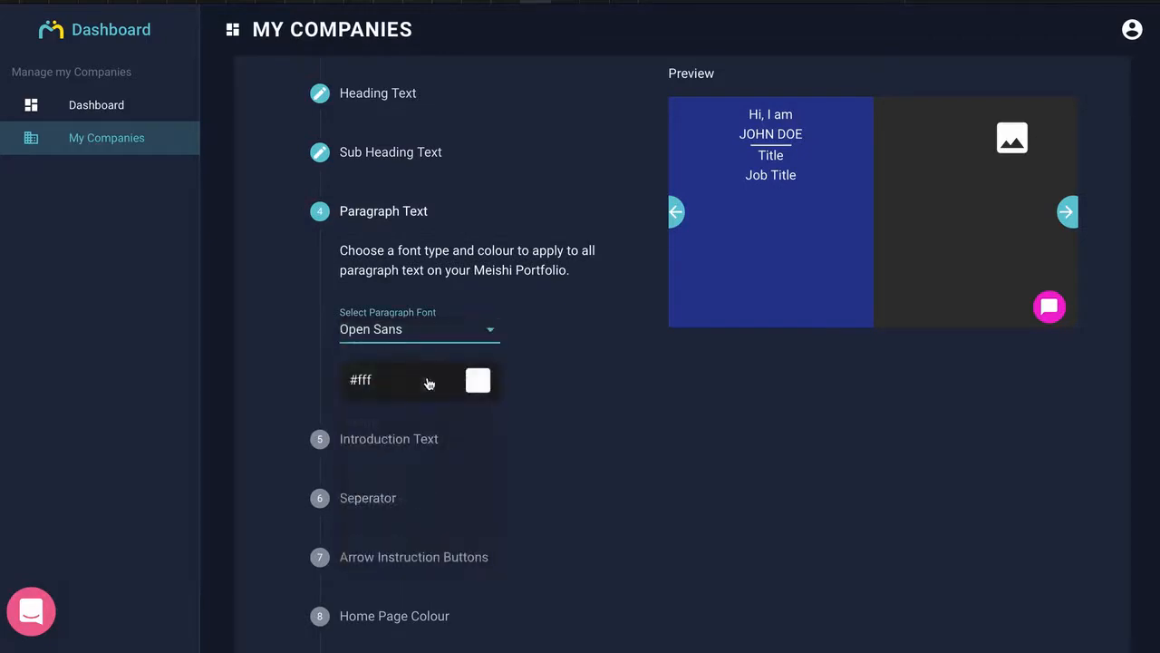
pyautogui.scroll(-2, 557, 377)
# Step: Keep the 'Hi, I am' introduction and #fff separator, and bring up the arrow button colours
pyautogui.click(399, 330)
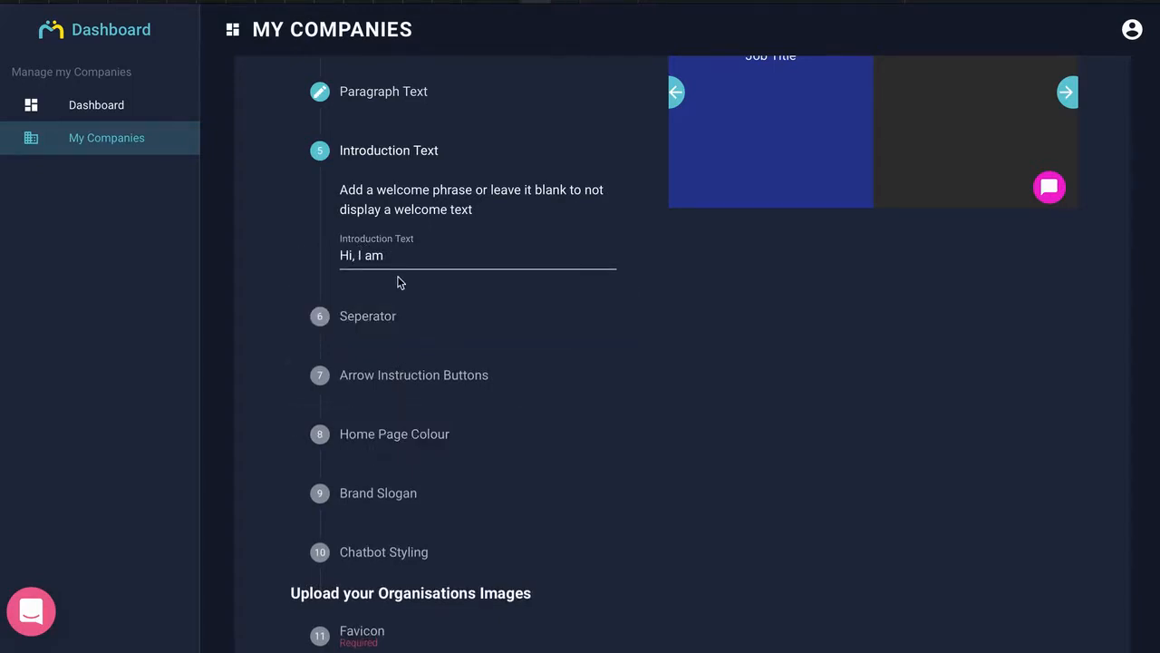
pyautogui.scroll(2, 397, 283)
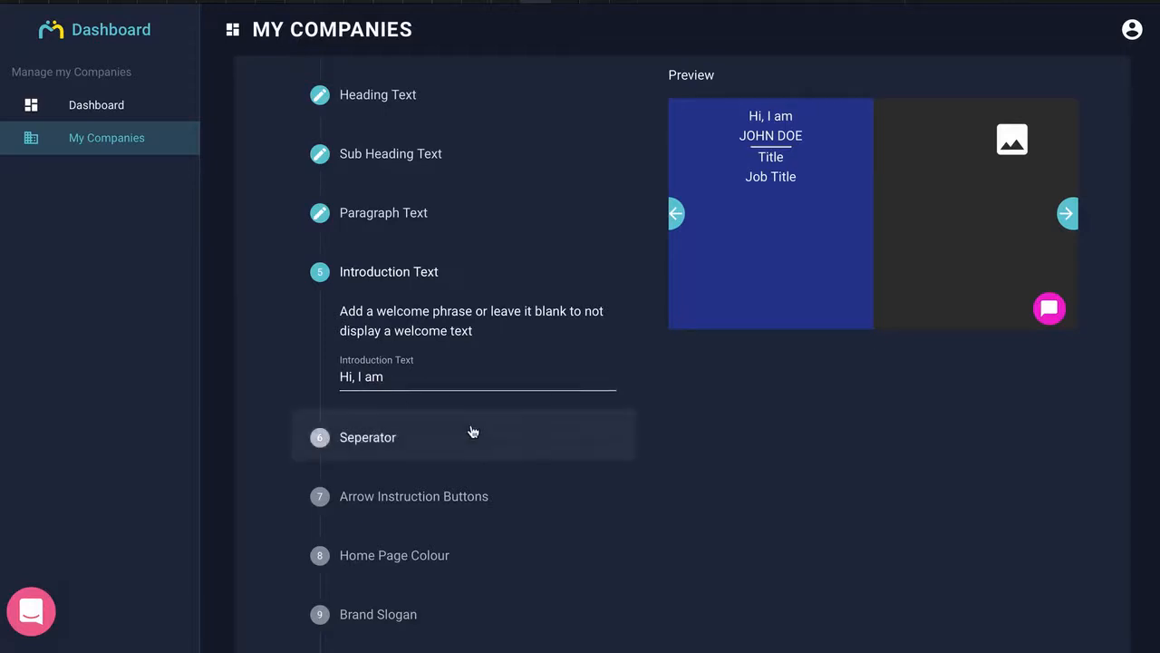
pyautogui.click(397, 443)
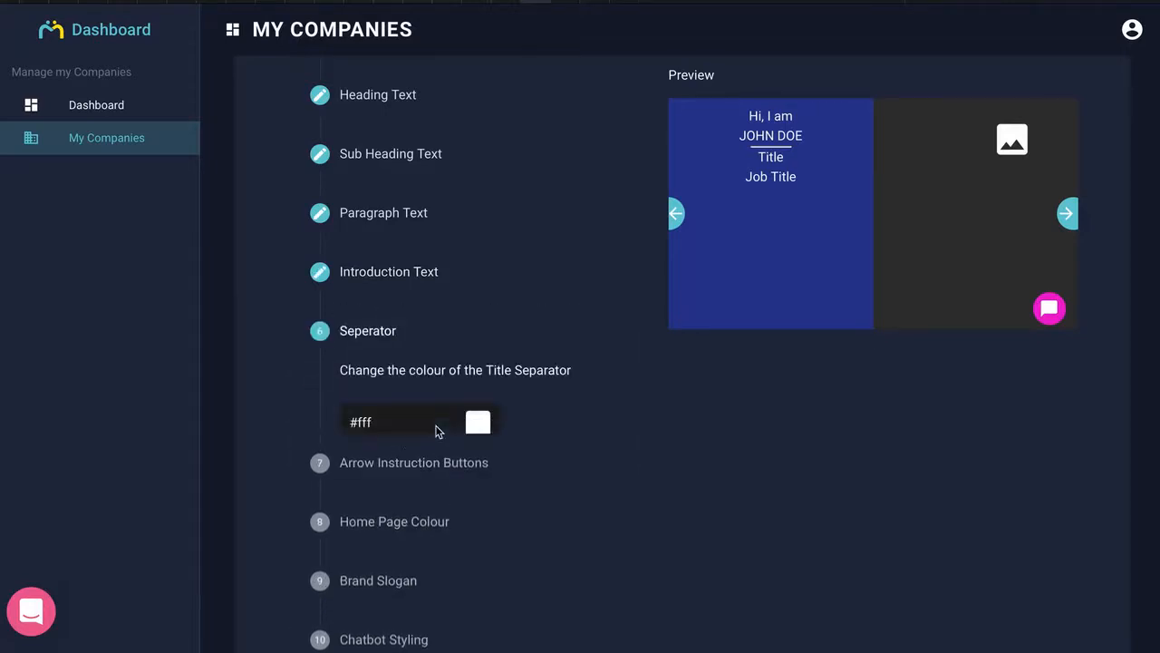
pyautogui.scroll(-1, 460, 423)
pyautogui.click(424, 408)
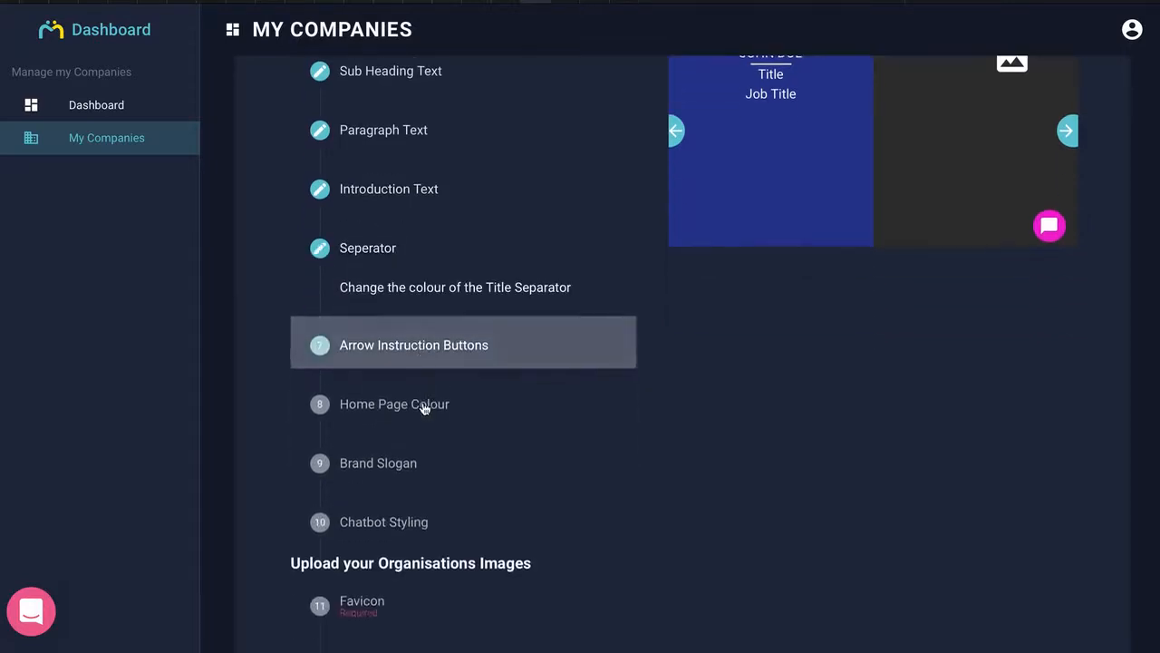
pyautogui.scroll(-1, 632, 410)
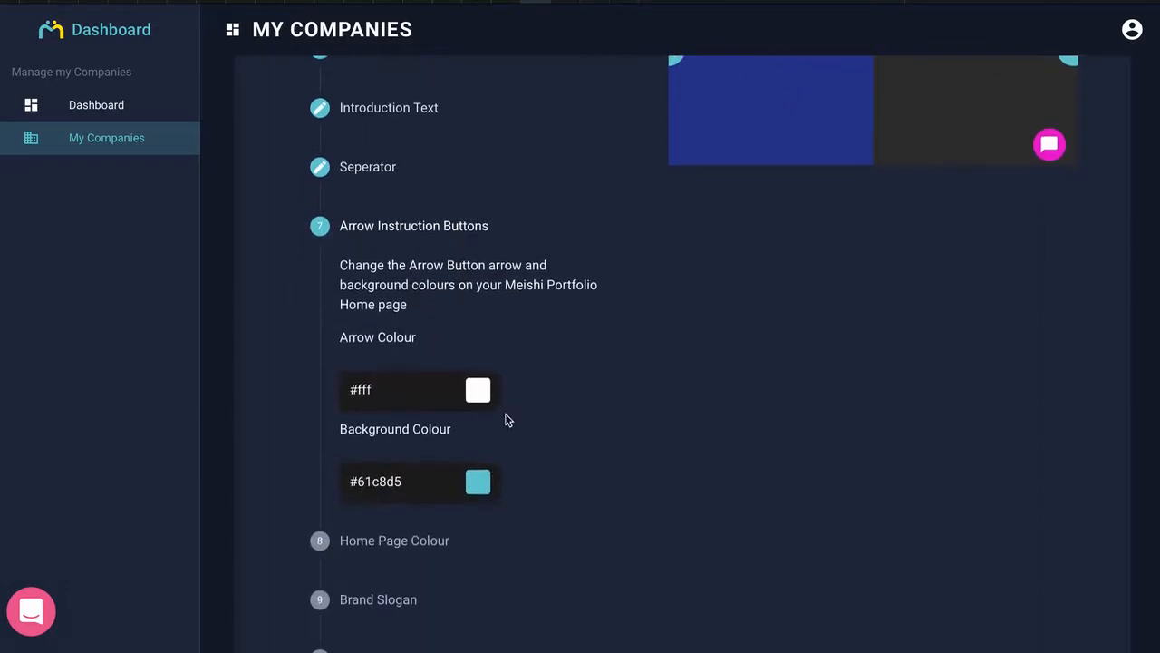
# Step: Change the arrow buttons' background colour to blue #0244F5
pyautogui.click(478, 487)
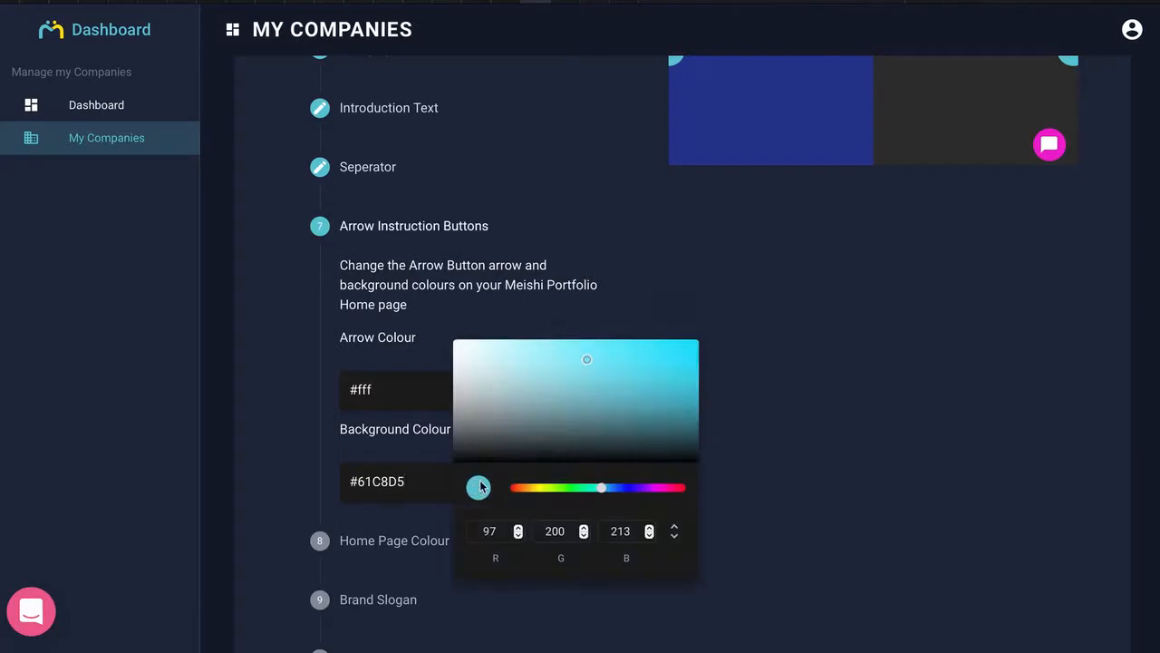
pyautogui.click(621, 489)
pyautogui.moveTo(588, 360); pyautogui.dragTo(698, 345)
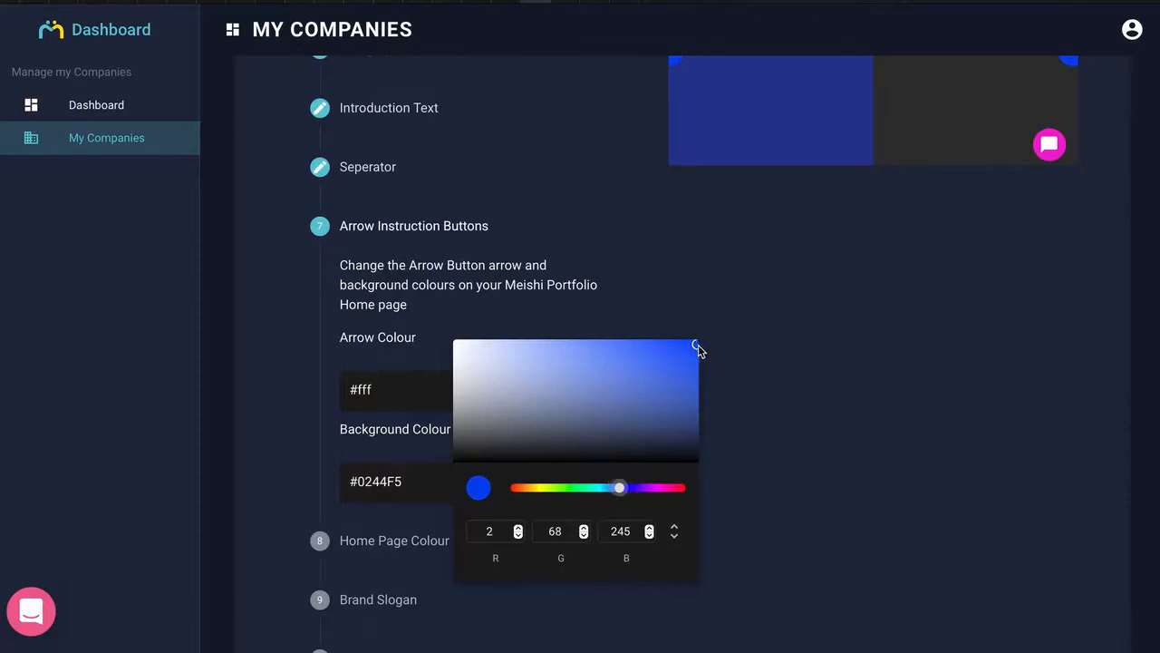
pyautogui.click(765, 398)
pyautogui.scroll(-2, 363, 471)
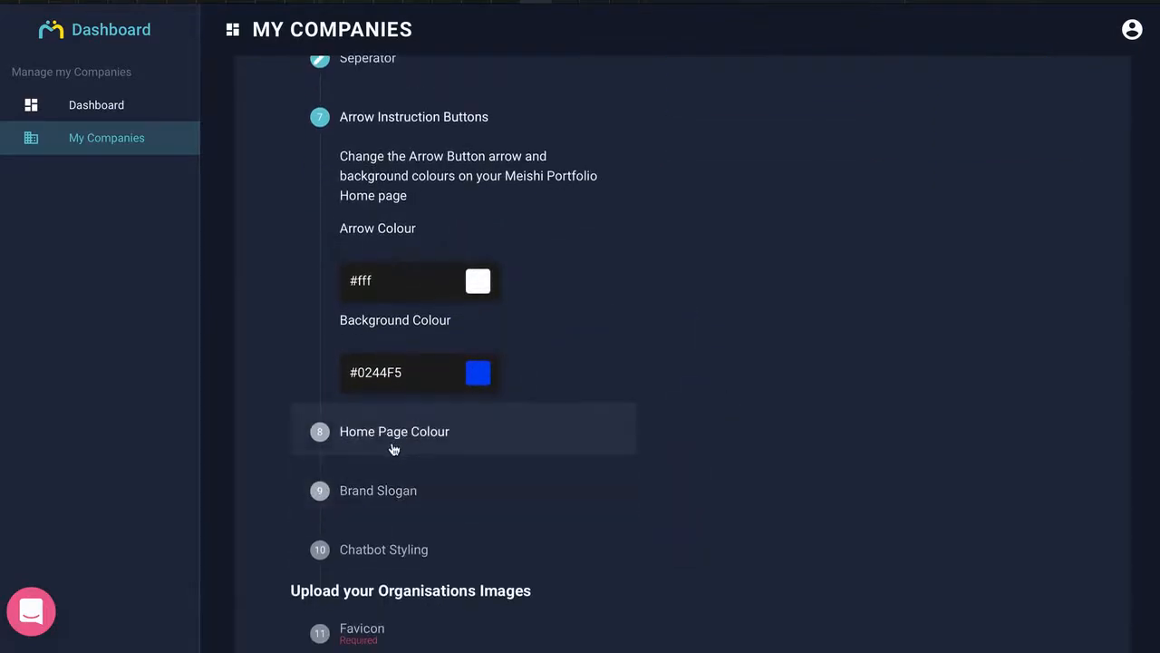
# Step: Pass the Home Page Colour step and make the chatbot background blue #0036FC
pyautogui.click(402, 441)
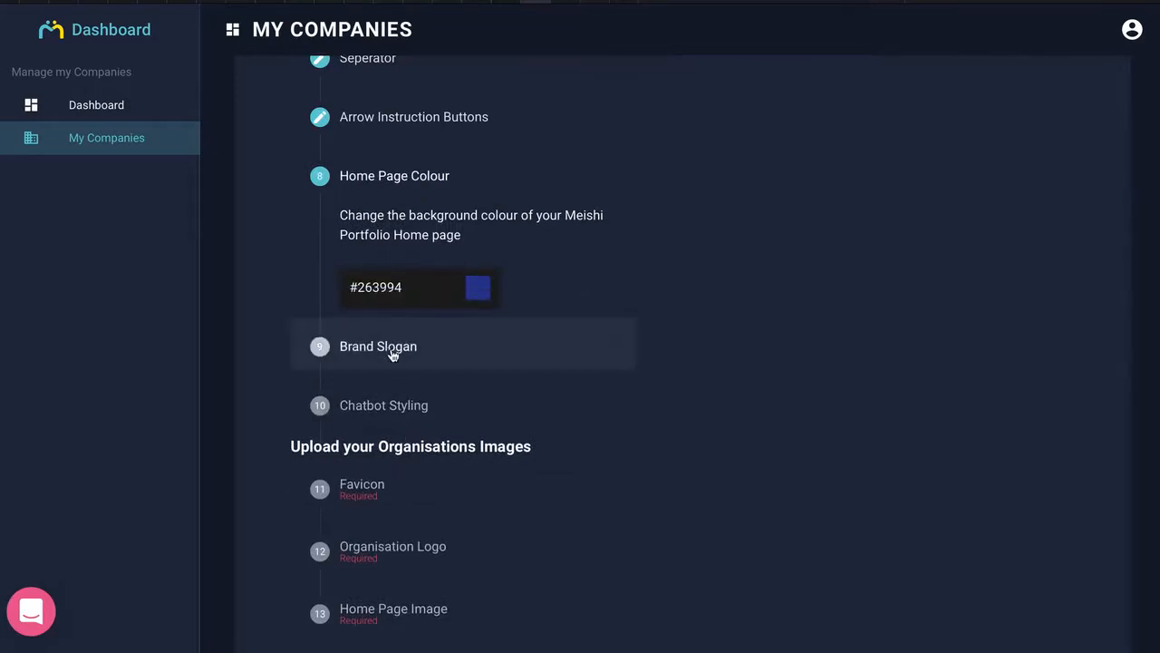
pyautogui.click(397, 413)
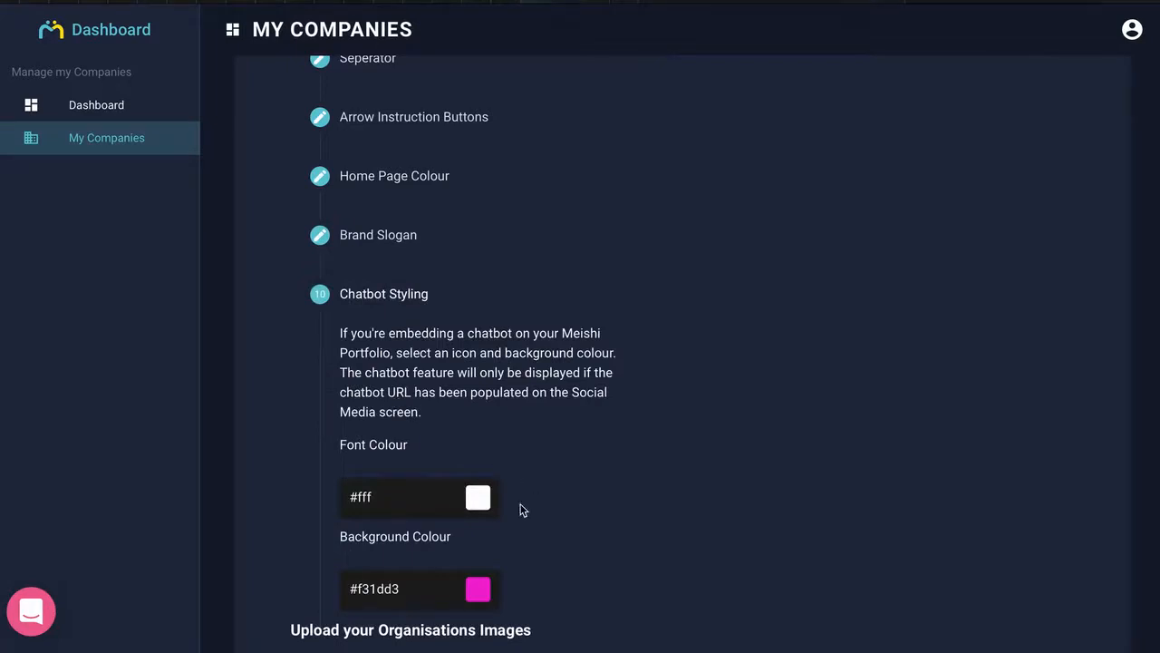
pyautogui.scroll(-2, 544, 526)
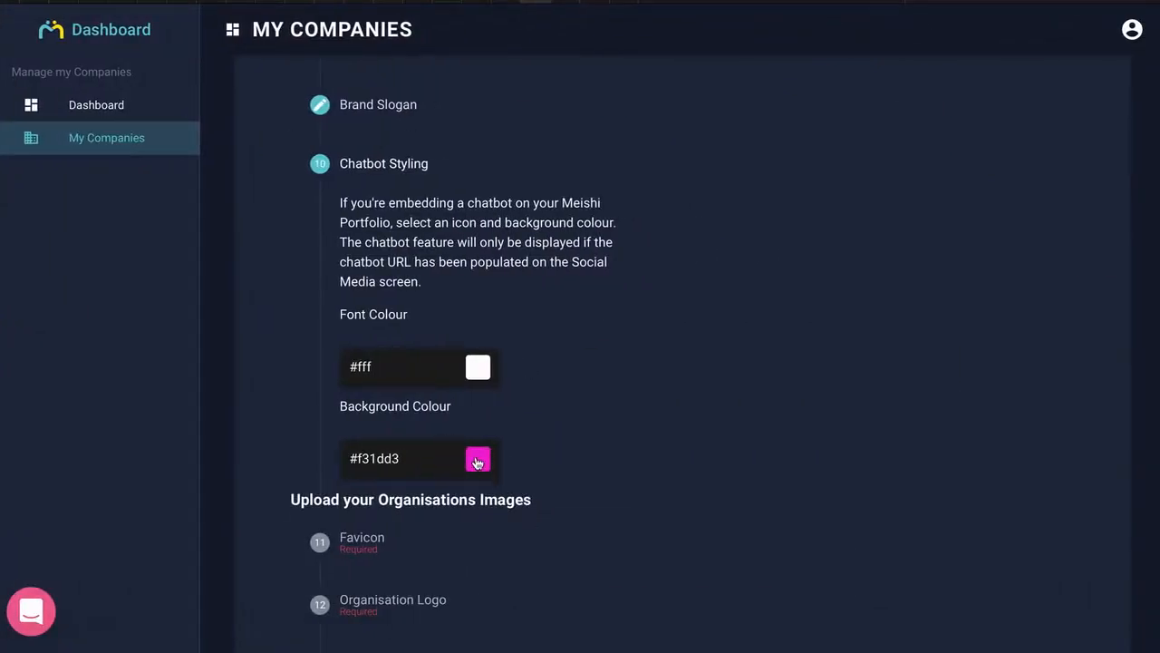
pyautogui.click(477, 463)
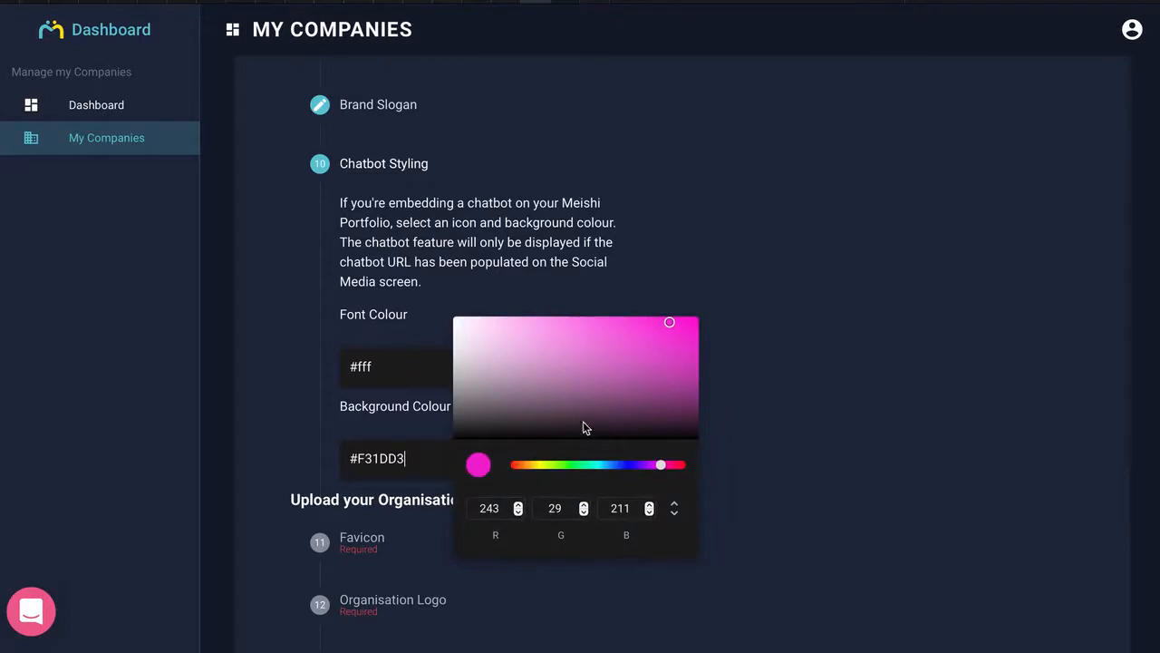
pyautogui.click(621, 464)
pyautogui.moveTo(671, 321); pyautogui.dragTo(705, 320)
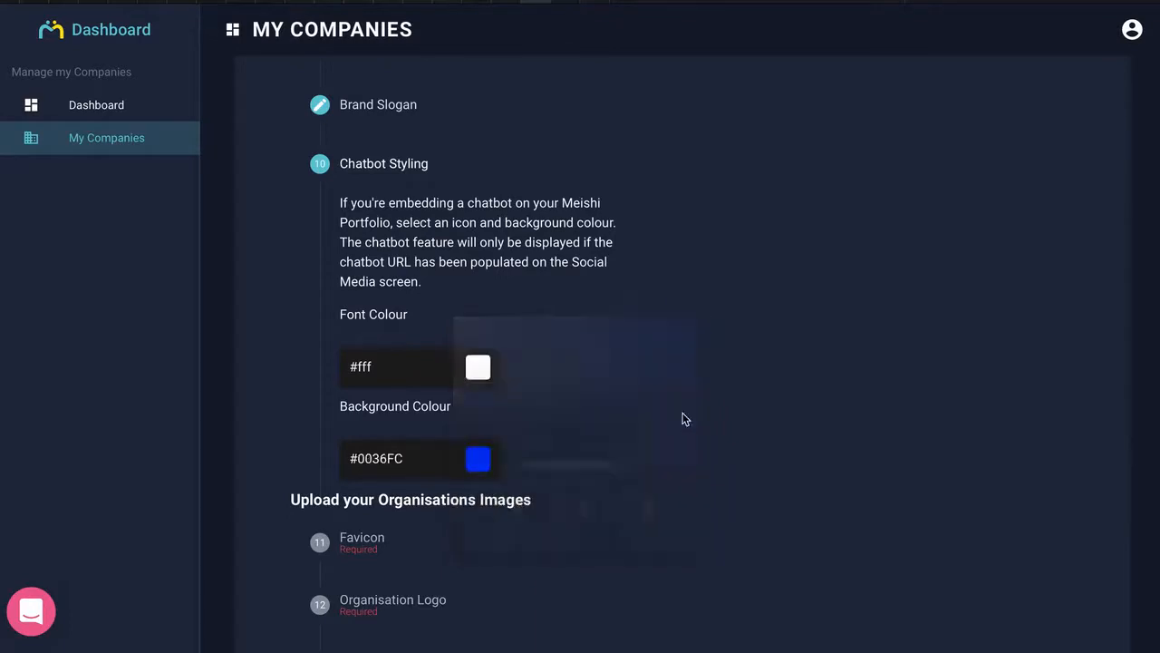
pyautogui.scroll(-3, 759, 390)
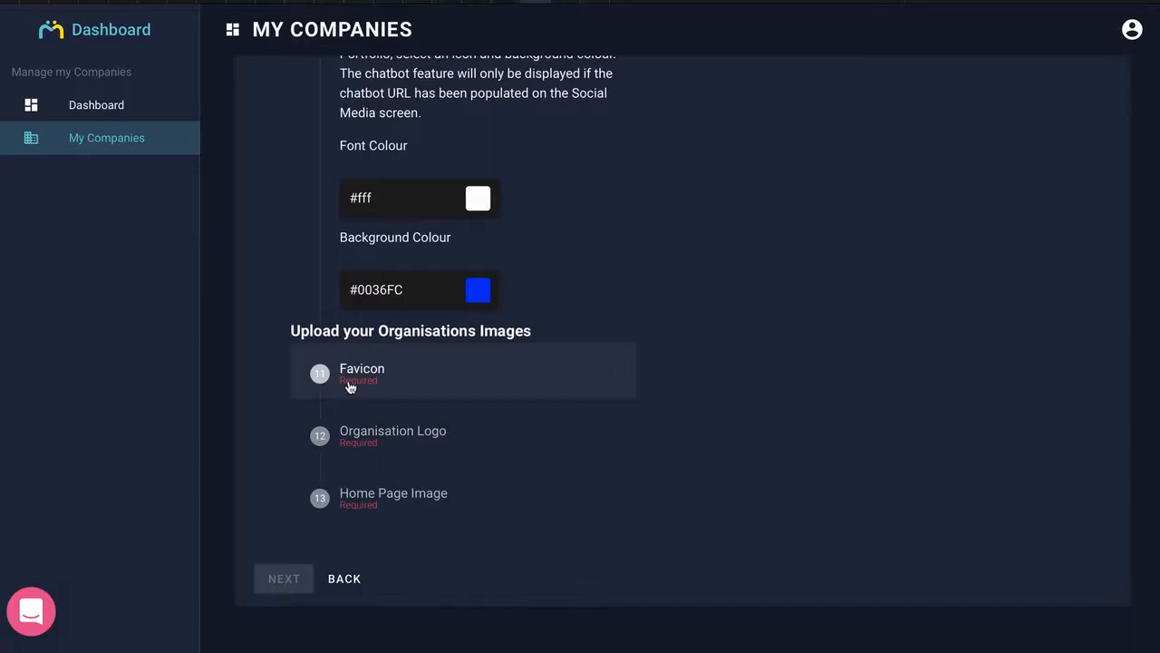
# Step: Upload Meishi - Red Blue.png as the portfolio favicon
pyautogui.click(370, 371)
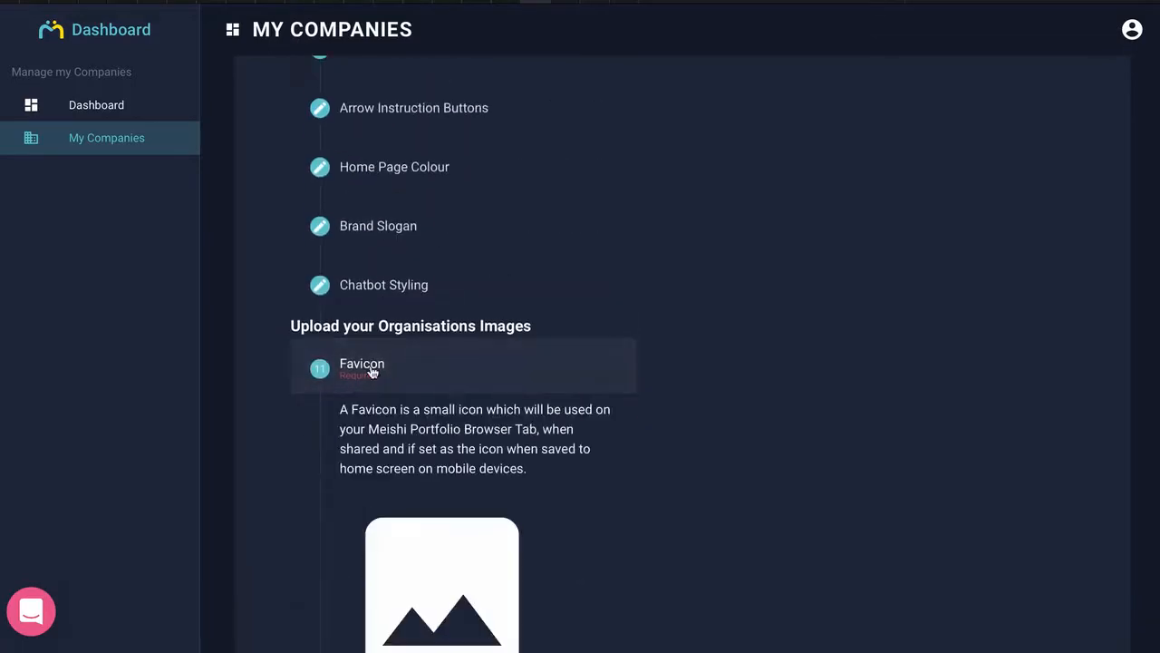
pyautogui.click(350, 523)
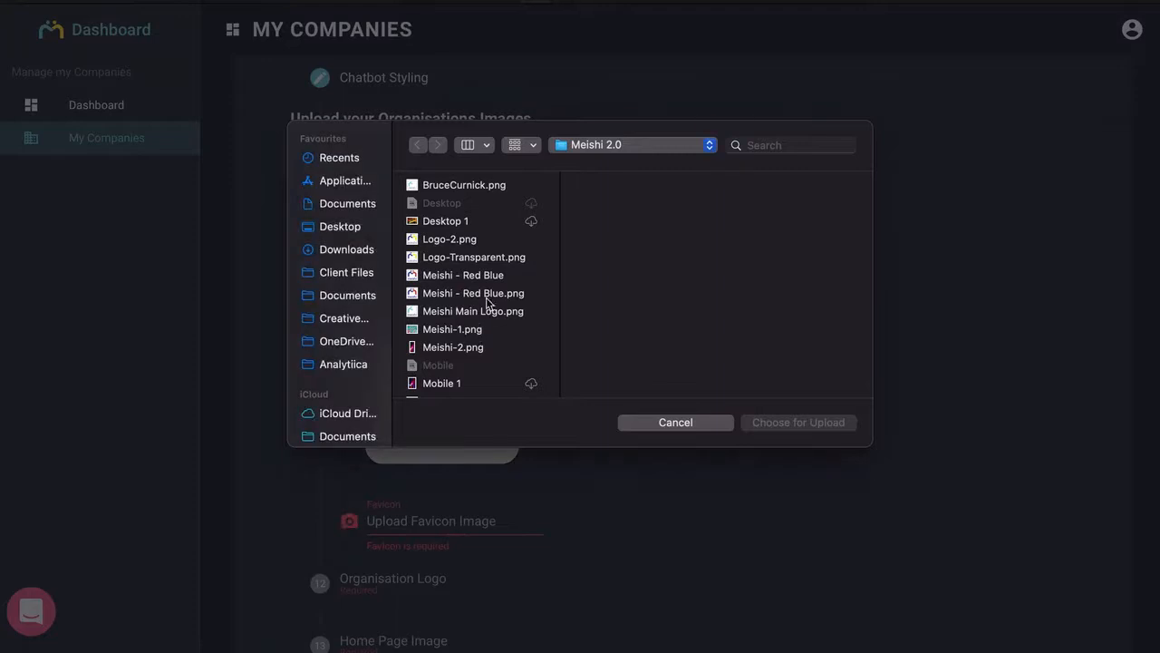
pyautogui.doubleClick(474, 293)
pyautogui.scroll(-2, 536, 435)
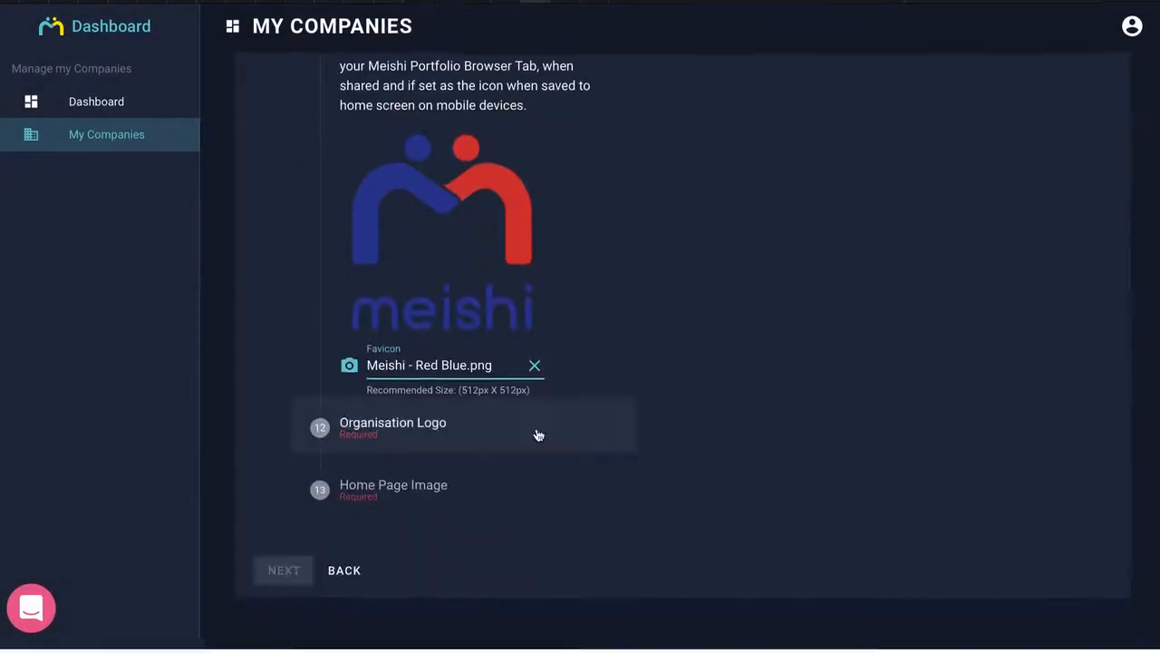
# Step: Upload Meishi - Red Blue.png as the organisation logo
pyautogui.click(374, 438)
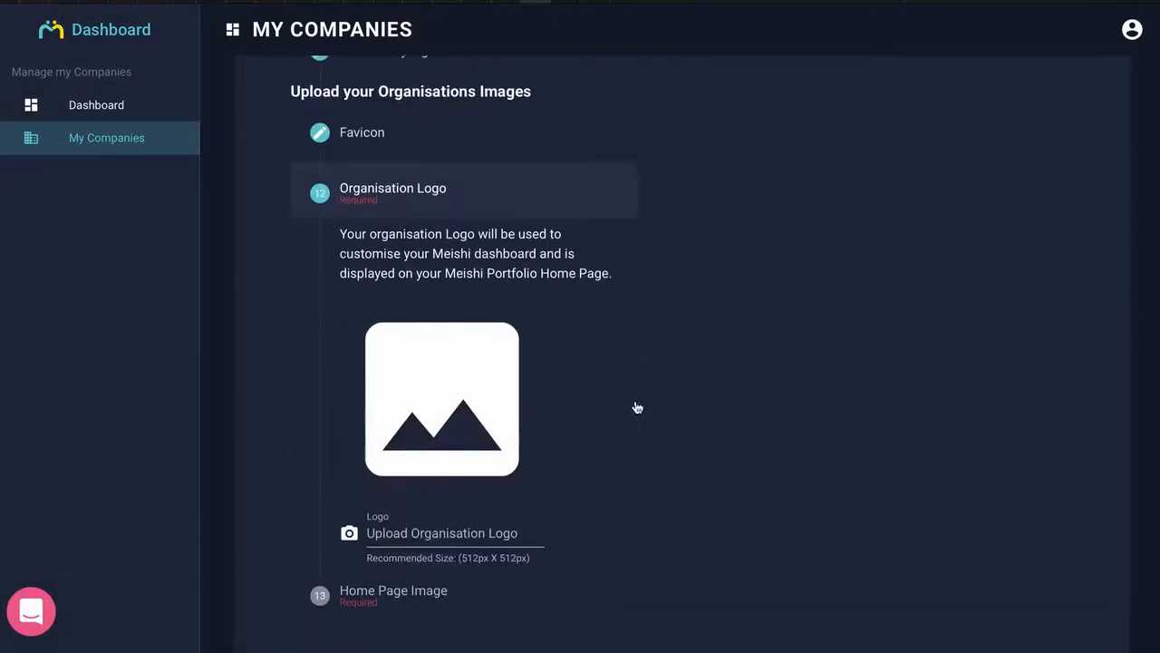
pyautogui.click(348, 436)
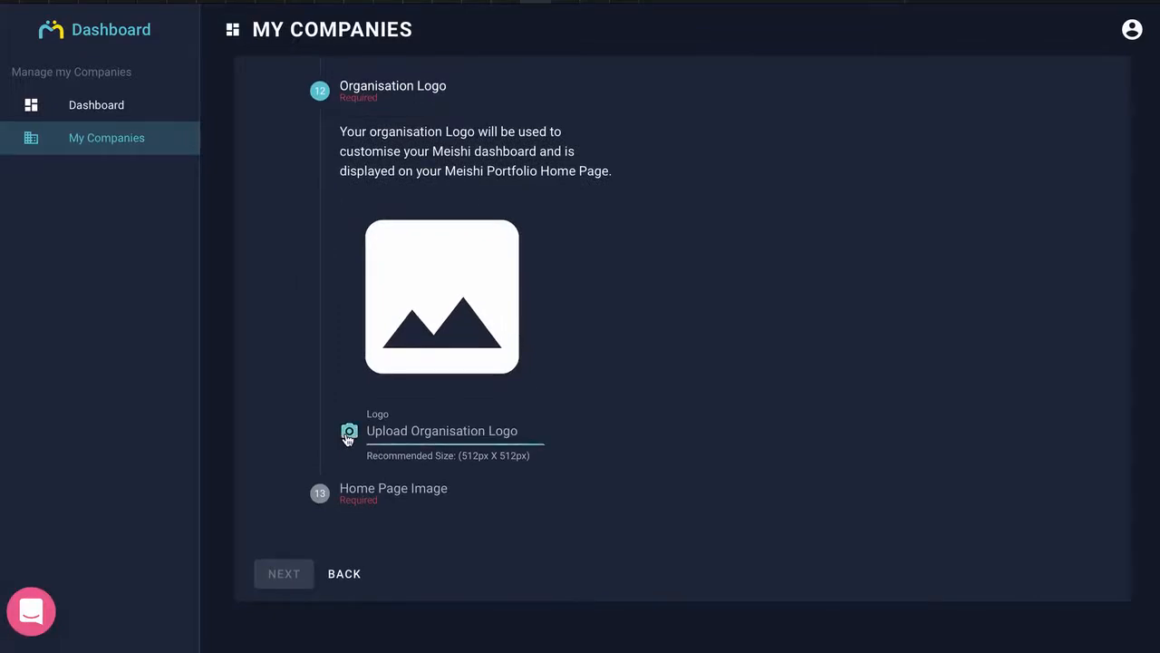
pyautogui.click(348, 438)
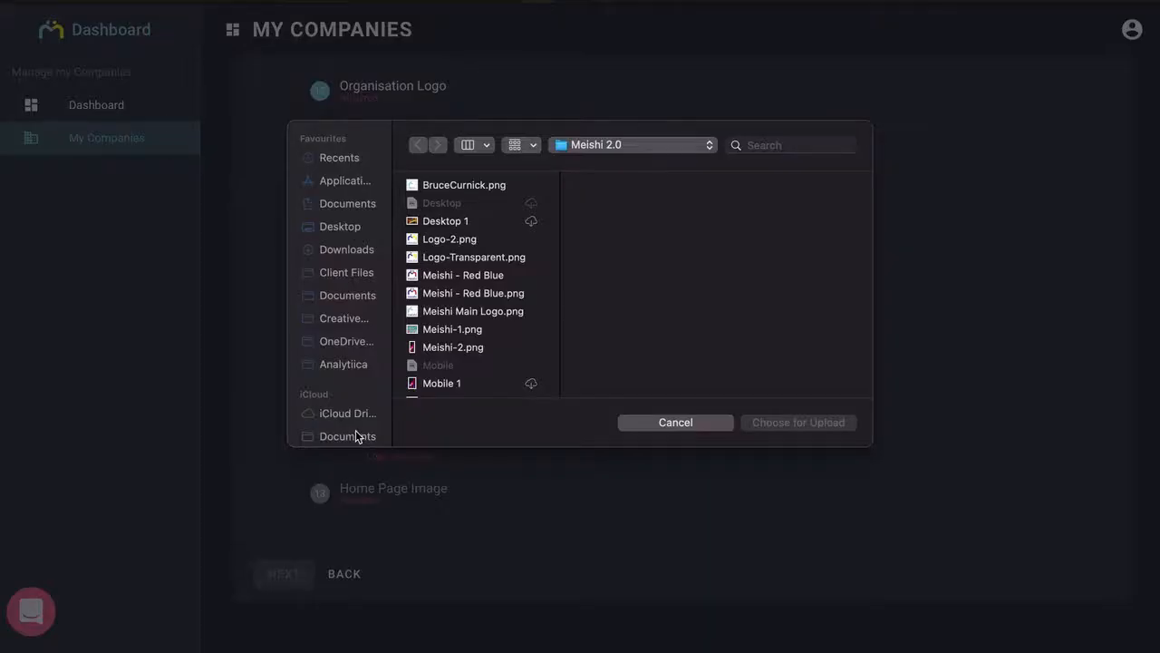
pyautogui.doubleClick(514, 300)
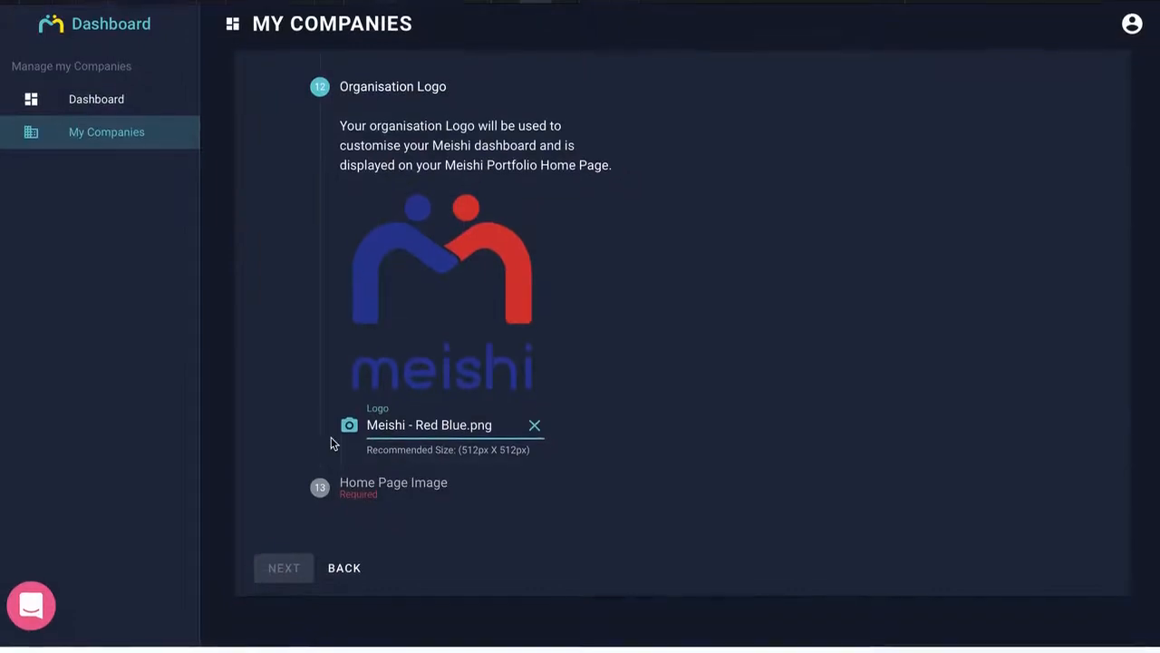
pyautogui.click(326, 496)
# Step: Set the home page mobile image to Lp-Mobile-Lettus.png from the Urban Organics folder
pyautogui.scroll(-5, 698, 385)
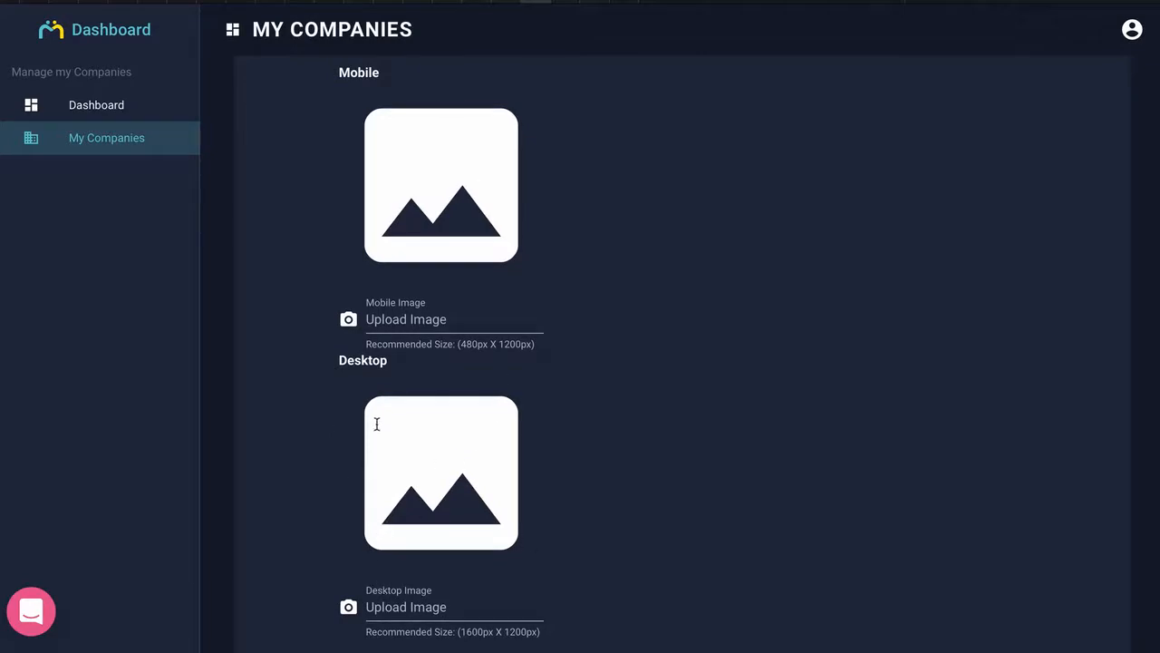
pyautogui.scroll(1, 622, 408)
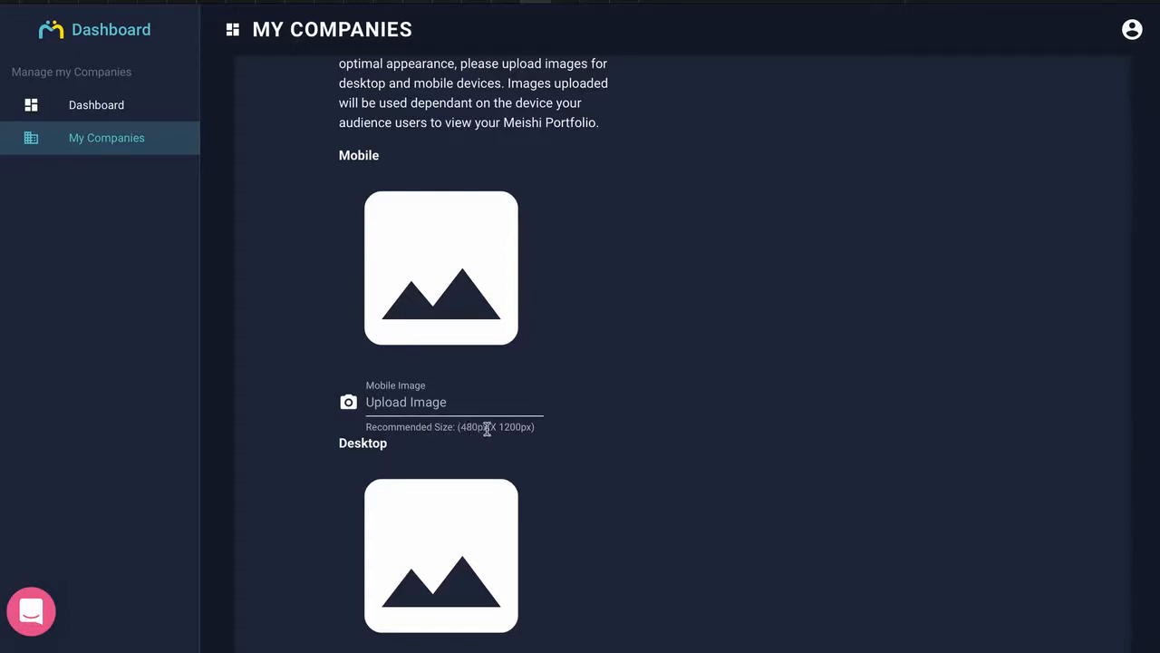
pyautogui.scroll(-3, 534, 444)
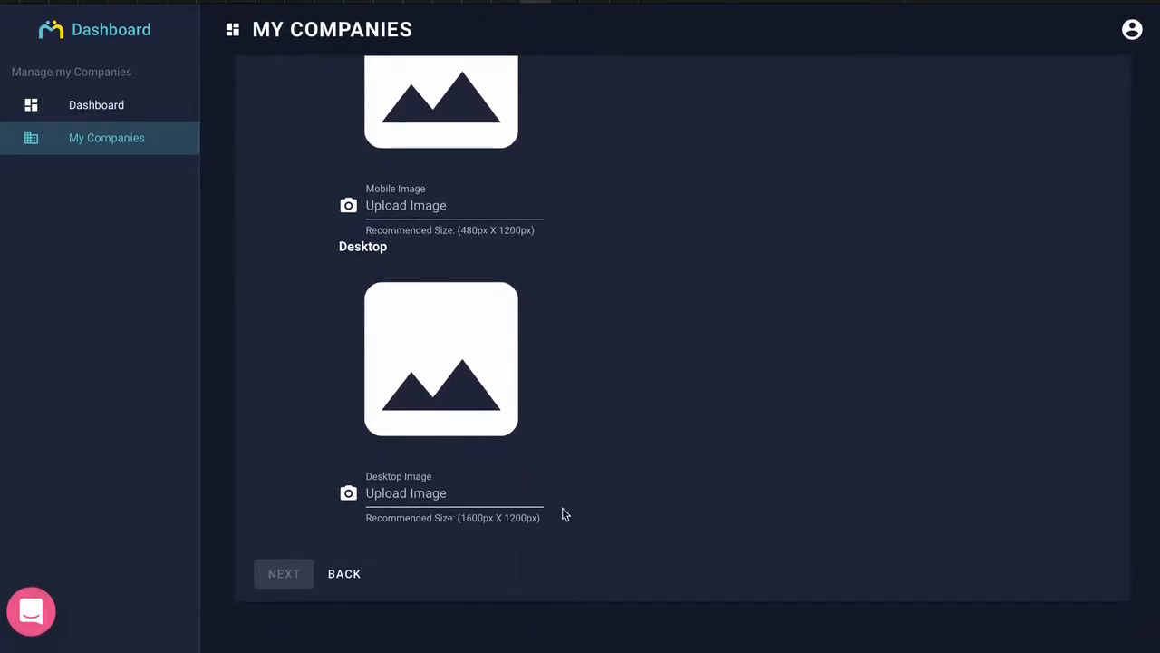
pyautogui.scroll(3, 362, 271)
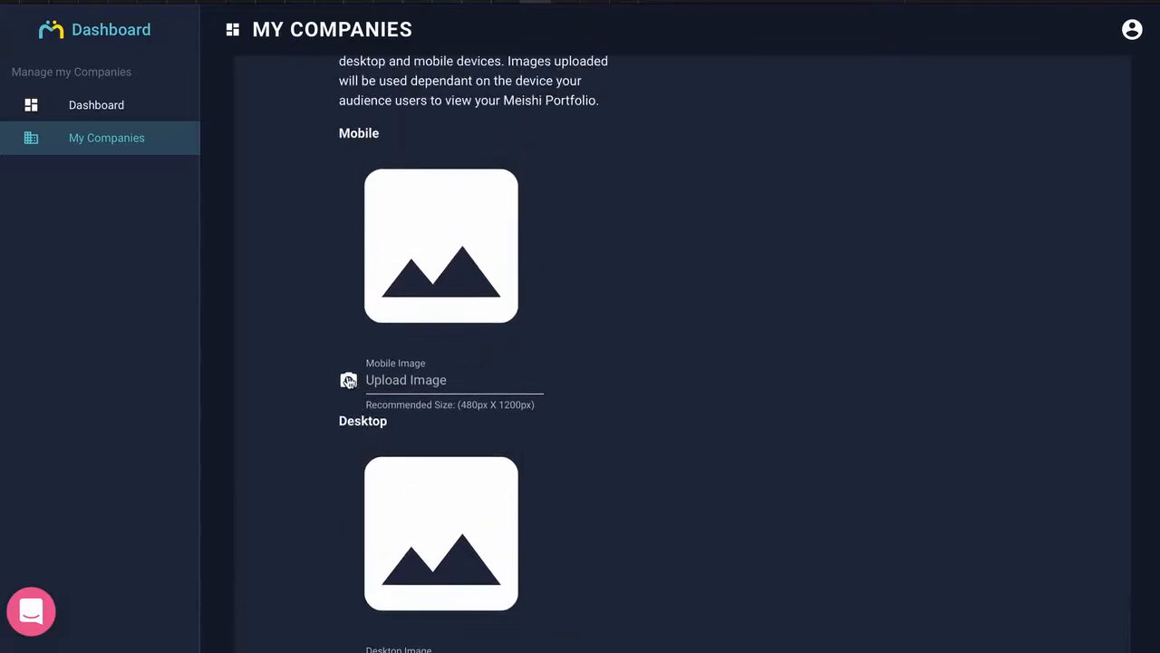
pyautogui.click(349, 384)
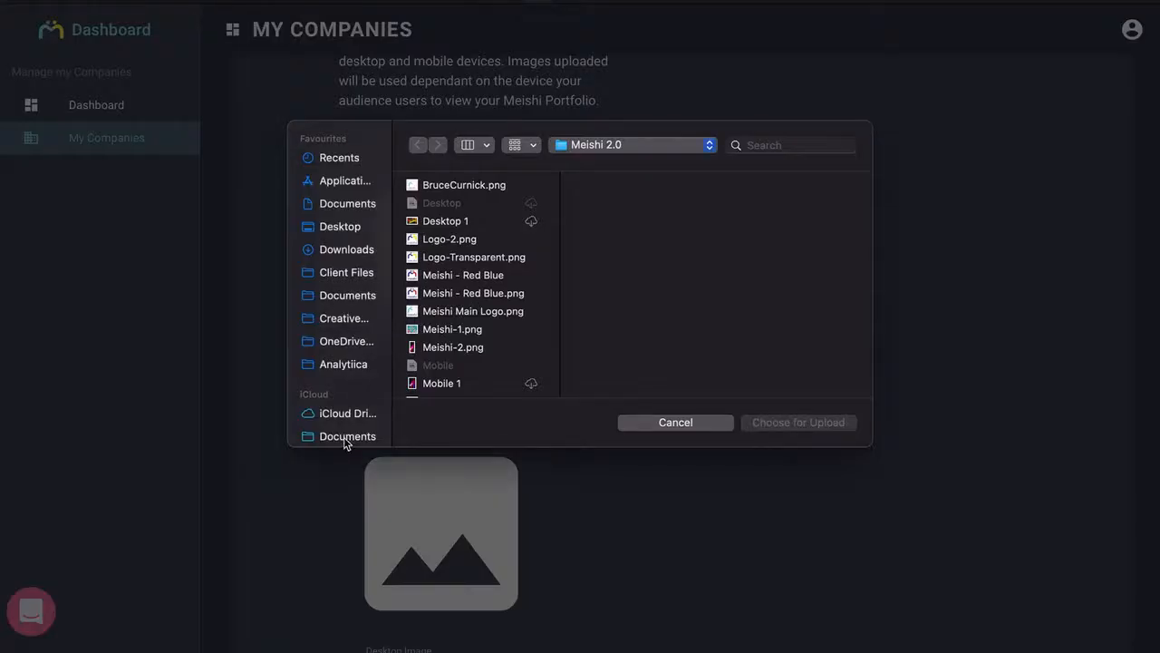
pyautogui.click(345, 439)
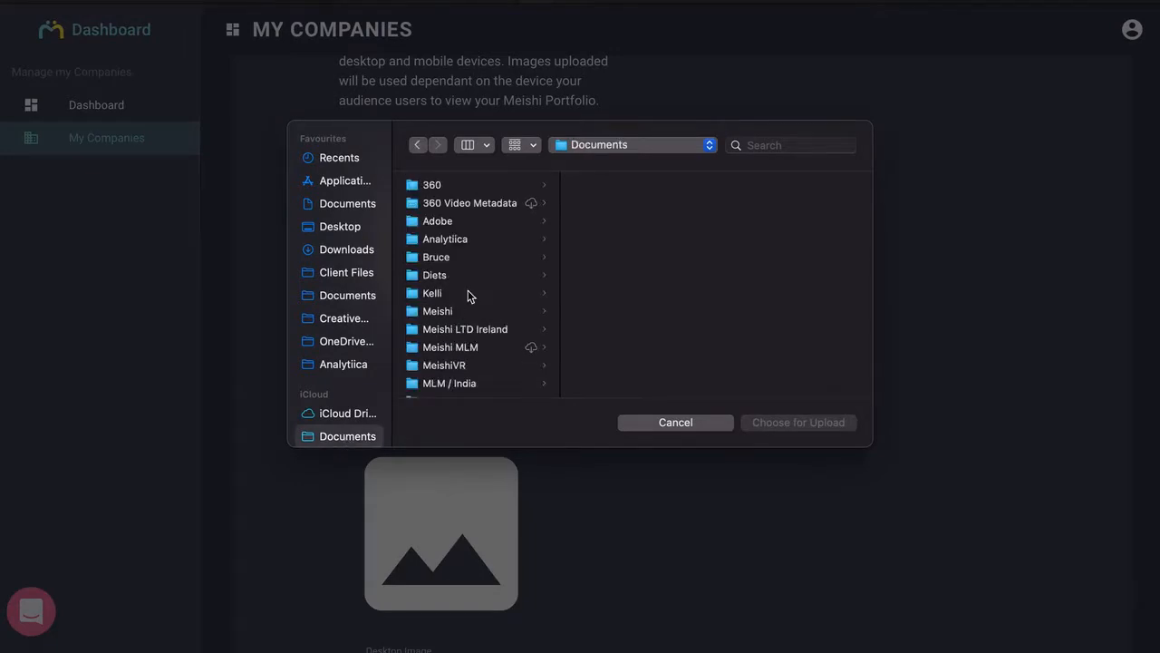
pyautogui.scroll(-1, 462, 303)
pyautogui.click(449, 309)
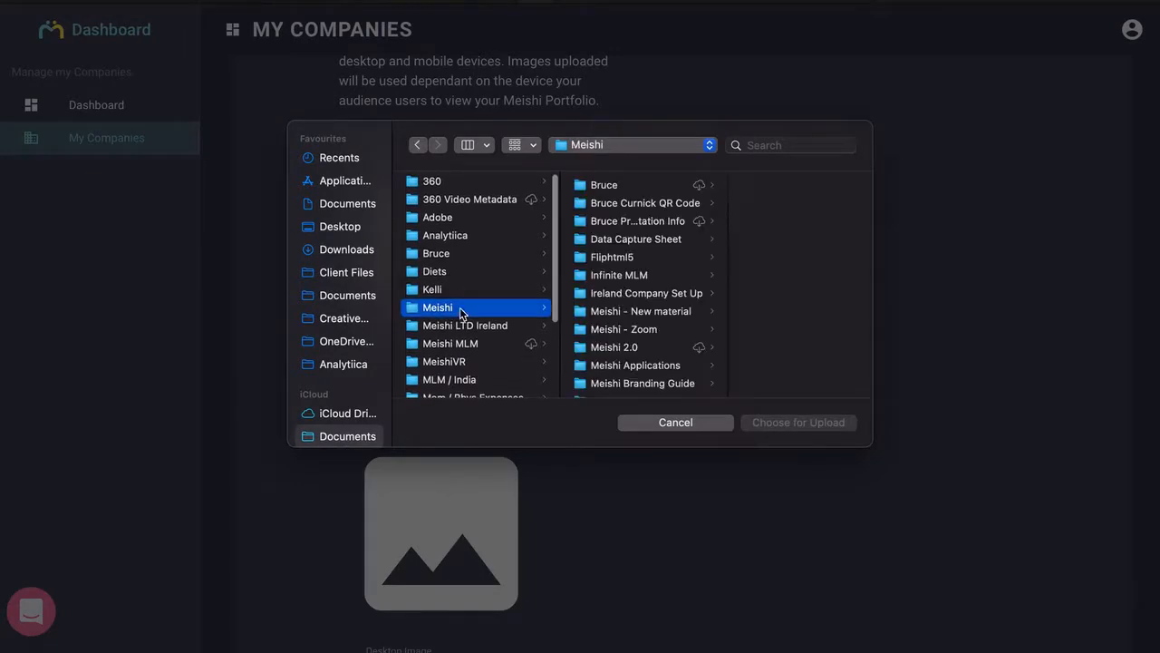
pyautogui.scroll(-3, 641, 319)
pyautogui.scroll(-5, 641, 319)
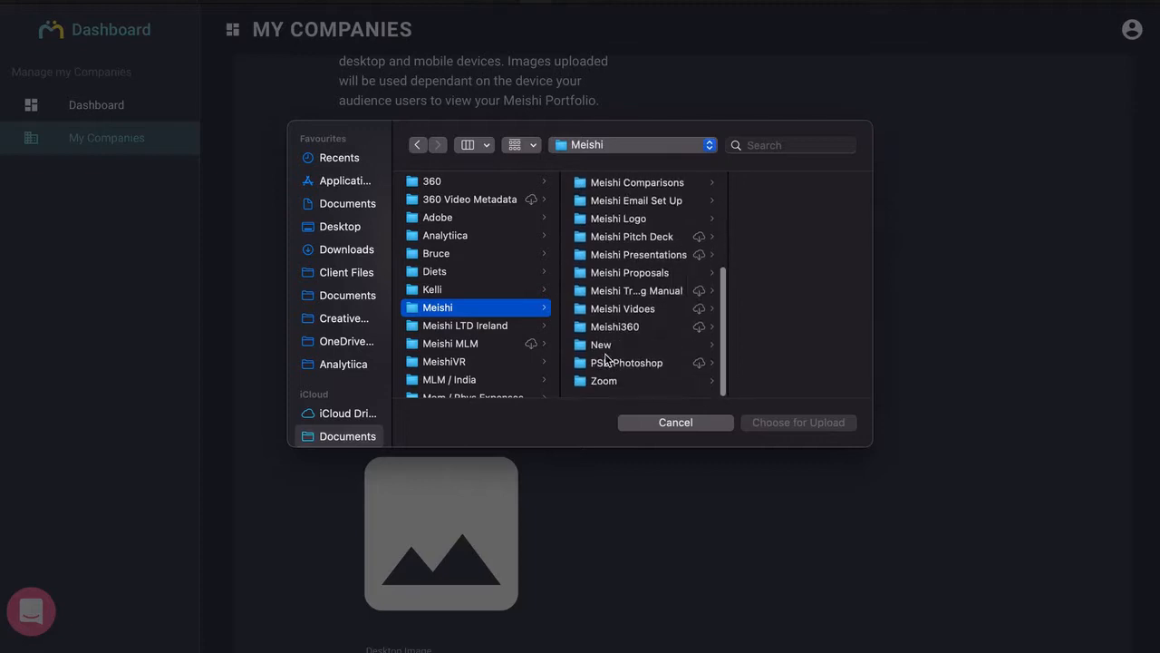
pyautogui.click(614, 344)
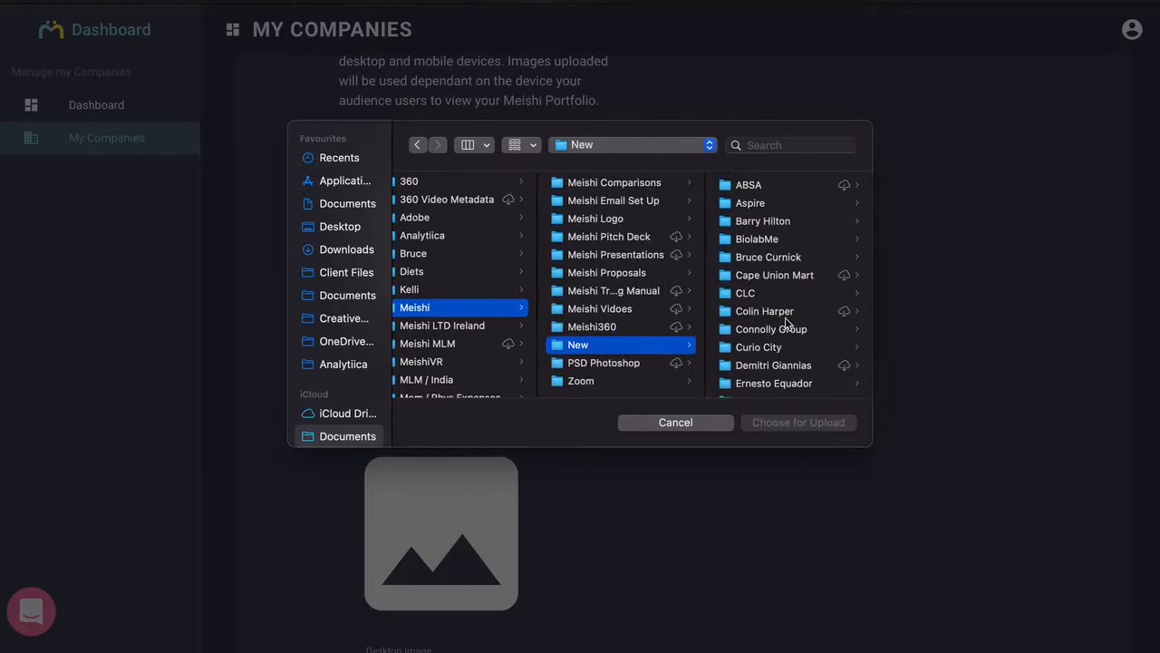
pyautogui.scroll(-10, 771, 353)
pyautogui.click(771, 344)
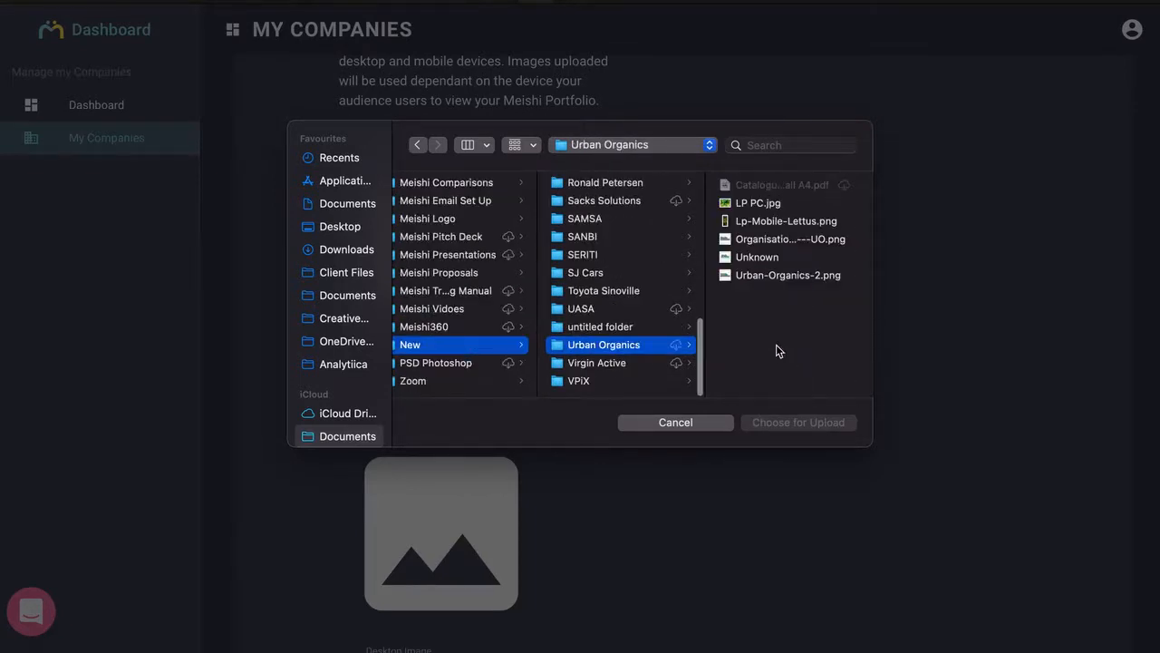
pyautogui.doubleClick(779, 221)
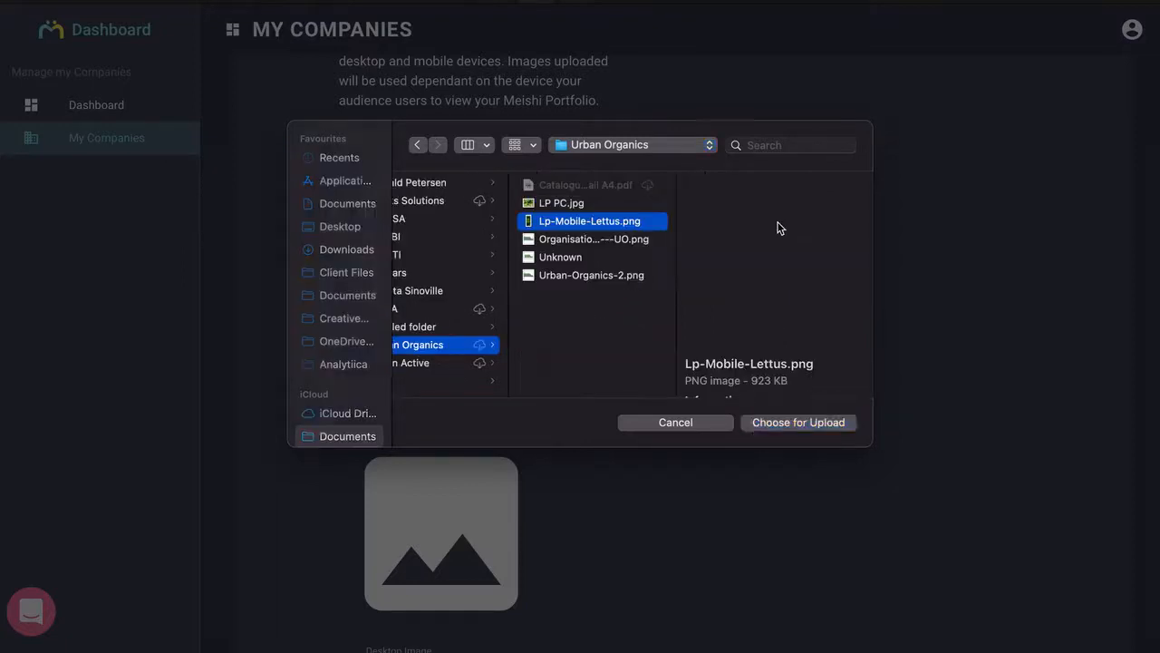
pyautogui.scroll(-5, 671, 327)
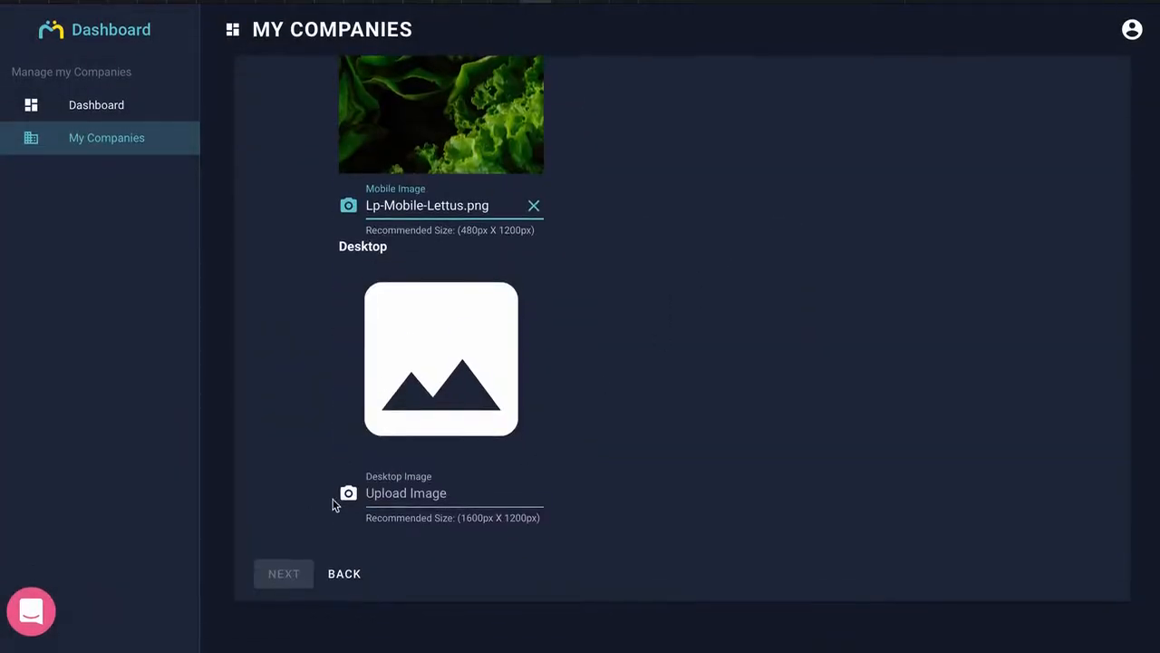
# Step: Set the desktop image to LP PC.jpg and continue to About page styling
pyautogui.click(349, 498)
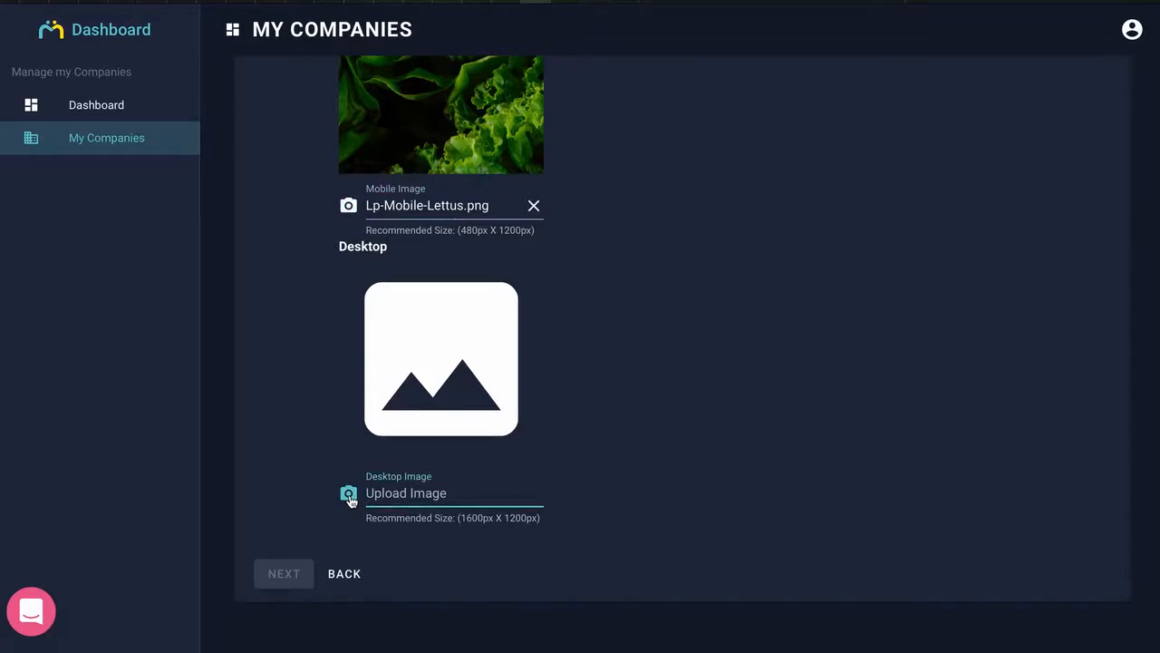
pyautogui.click(350, 495)
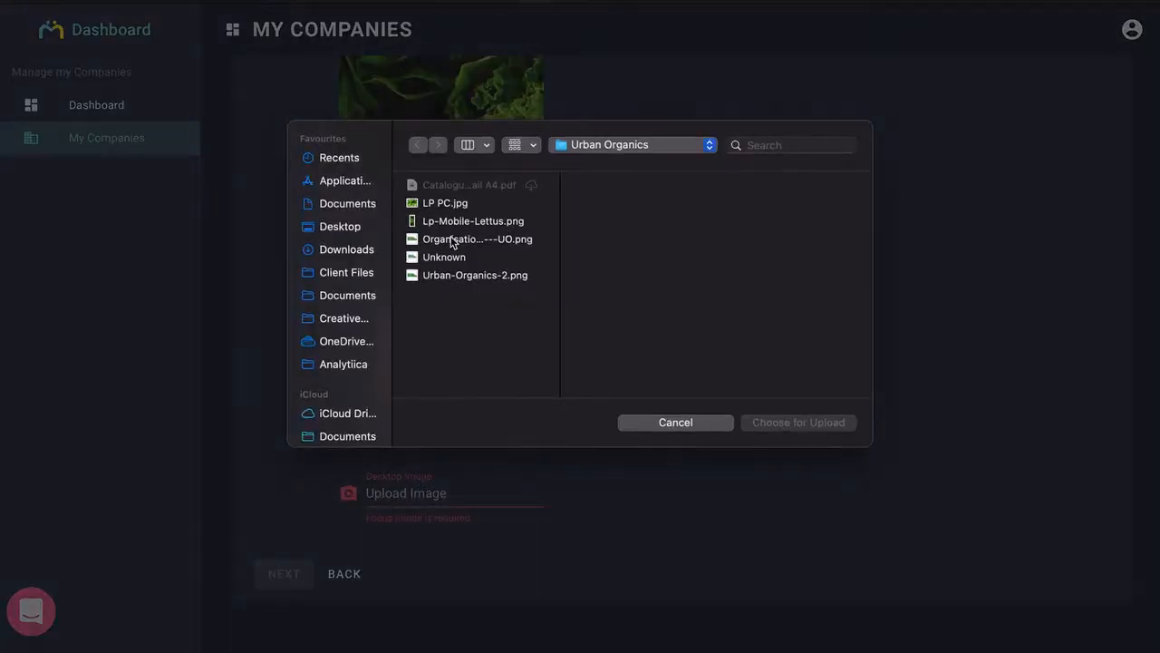
pyautogui.doubleClick(455, 202)
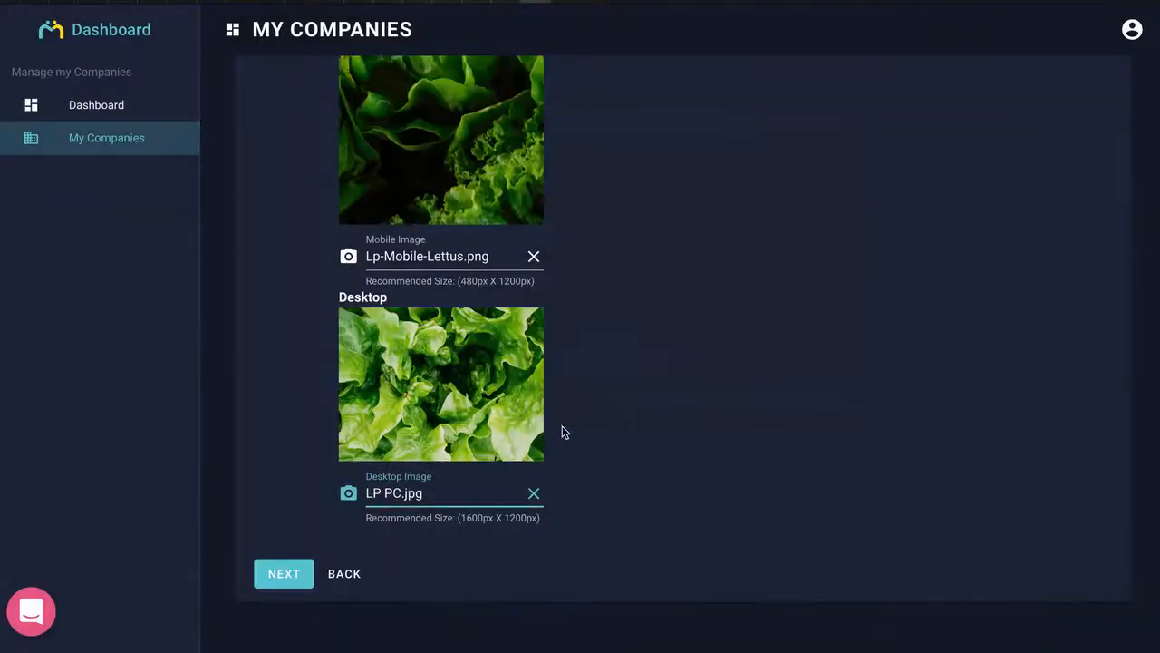
pyautogui.click(285, 573)
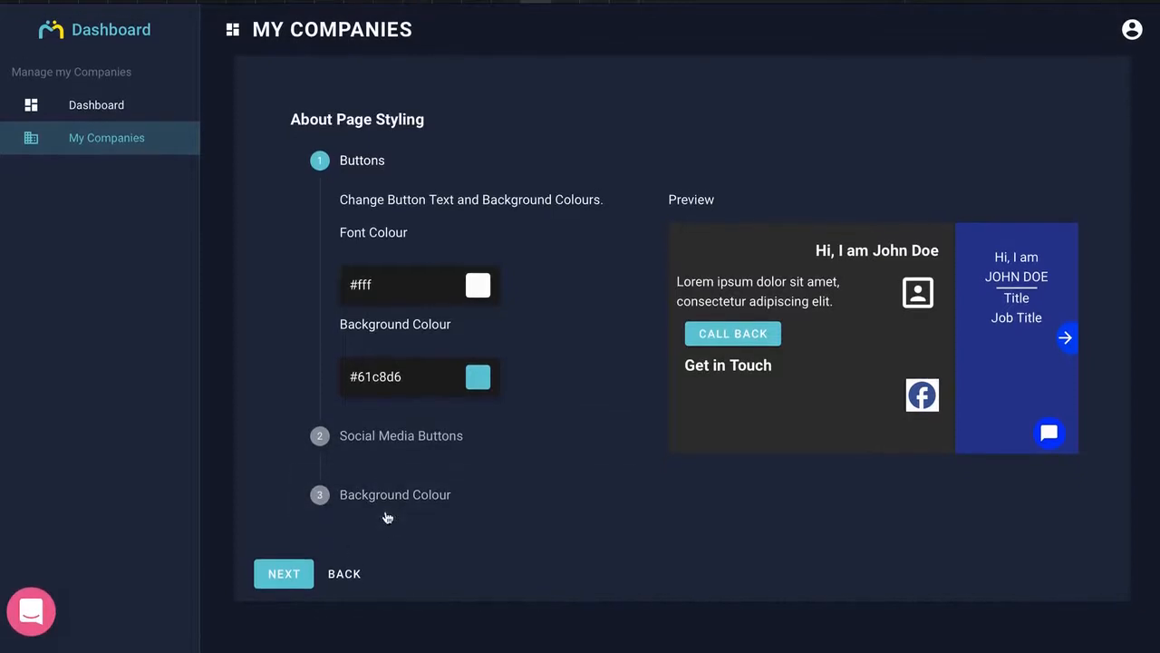
# Step: Set the About page background to grey #5A5959 and copy that hex value
pyautogui.click(404, 492)
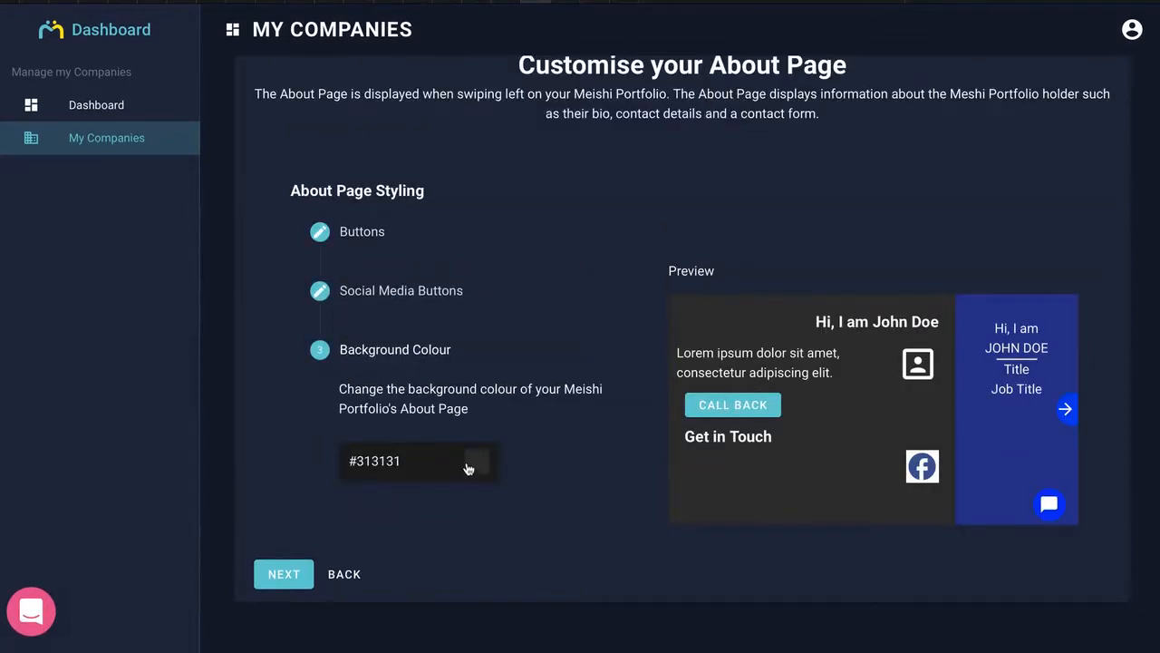
pyautogui.click(478, 466)
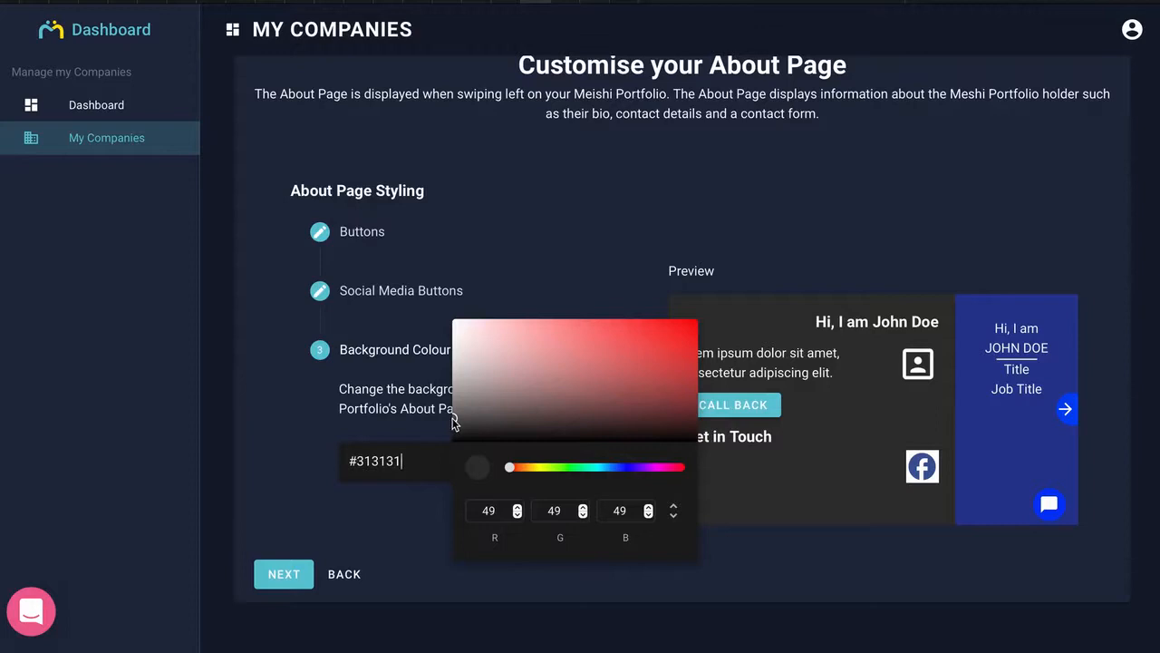
pyautogui.moveTo(456, 423); pyautogui.dragTo(456, 398)
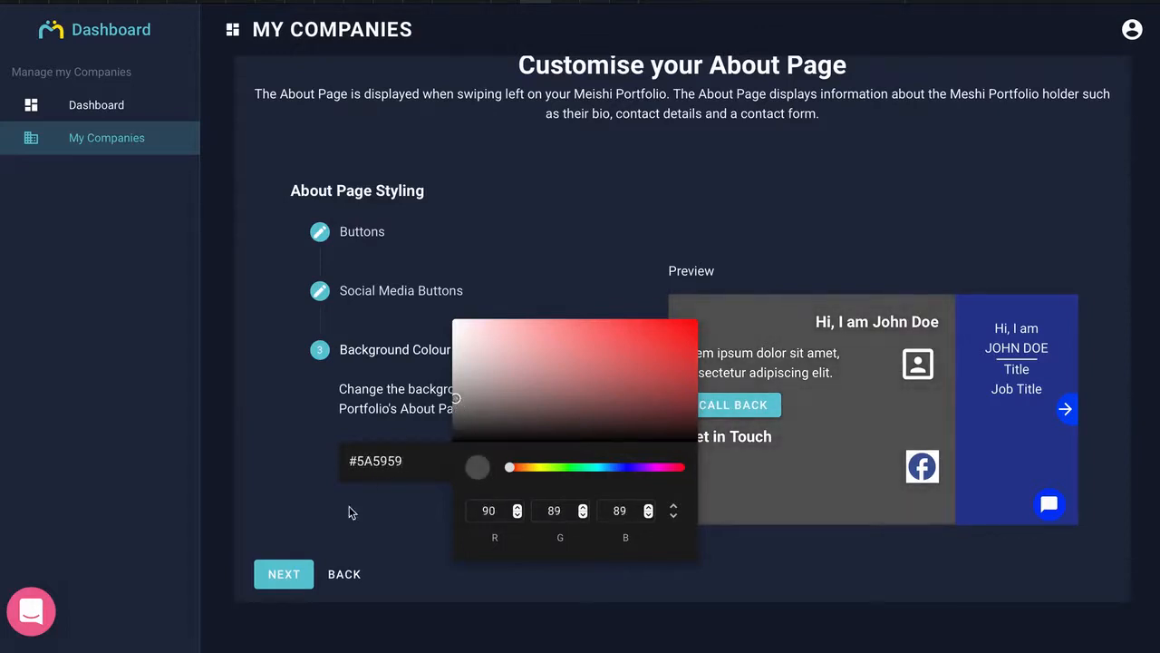
pyautogui.moveTo(402, 462); pyautogui.dragTo(337, 460)
pyautogui.rightClick(386, 462)
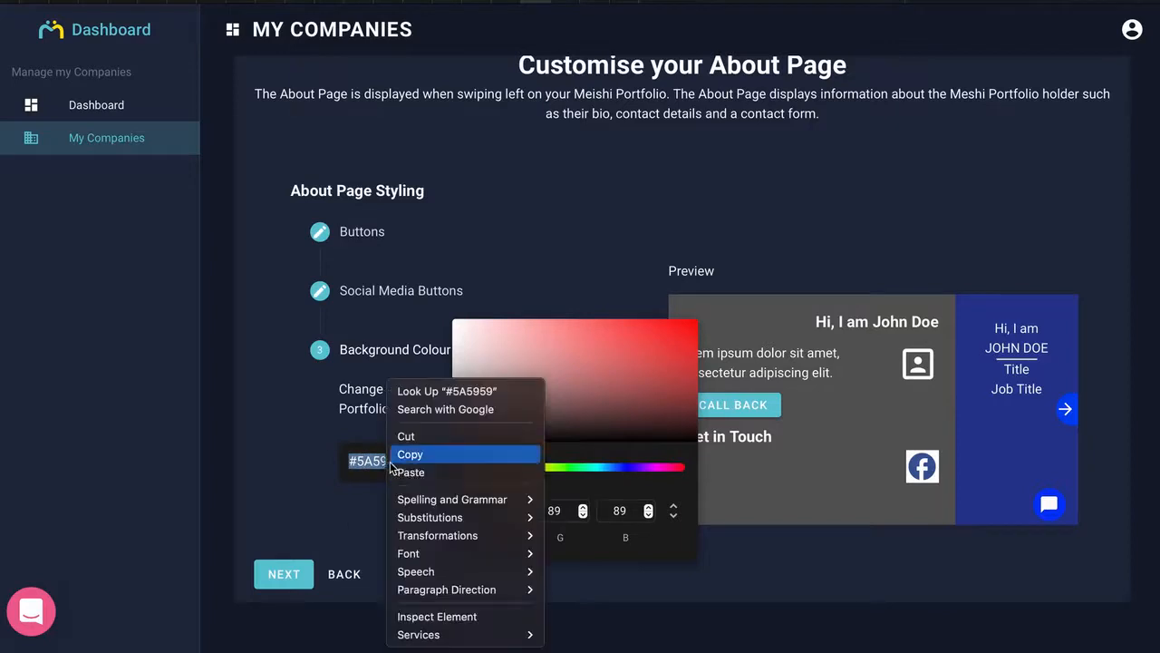
pyautogui.click(412, 454)
pyautogui.click(304, 473)
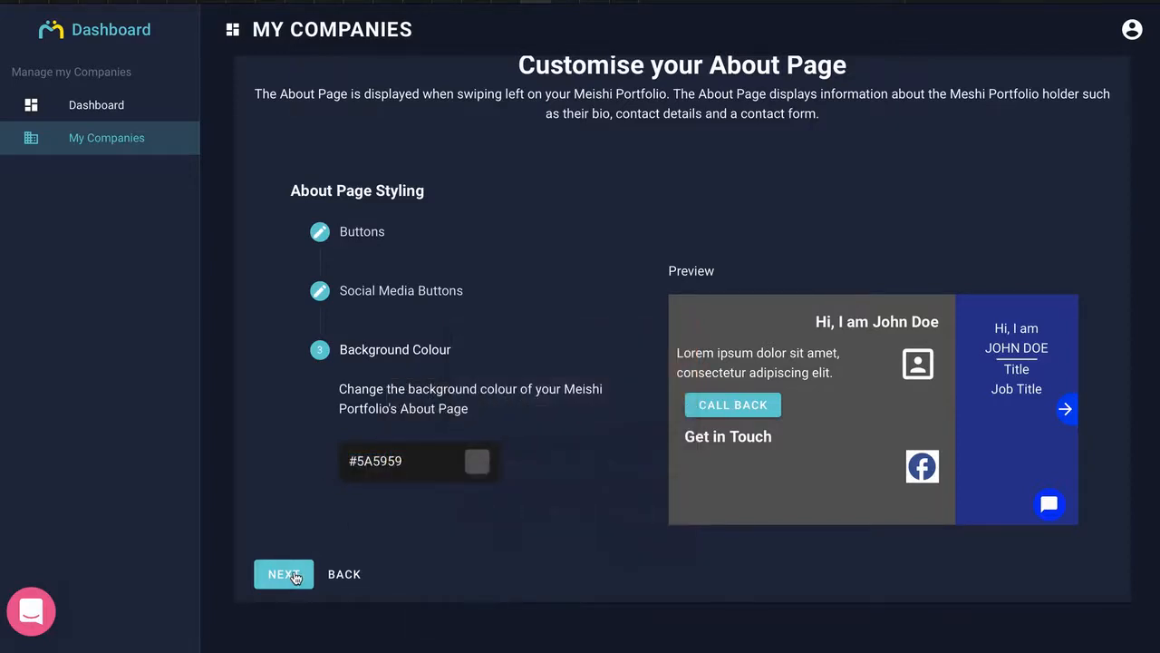
# Step: Paste #5A5959 over #313131 as the Portfolio page background colour
pyautogui.click(292, 575)
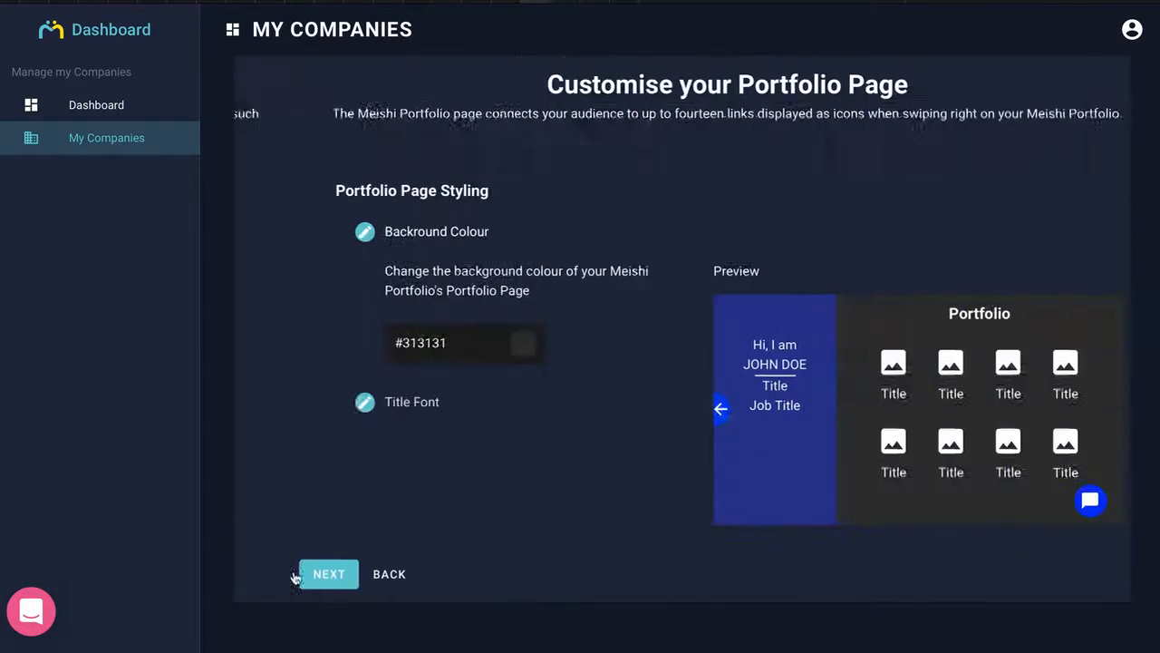
pyautogui.click(482, 349)
pyautogui.moveTo(404, 342); pyautogui.dragTo(348, 344)
pyautogui.rightClick(368, 343)
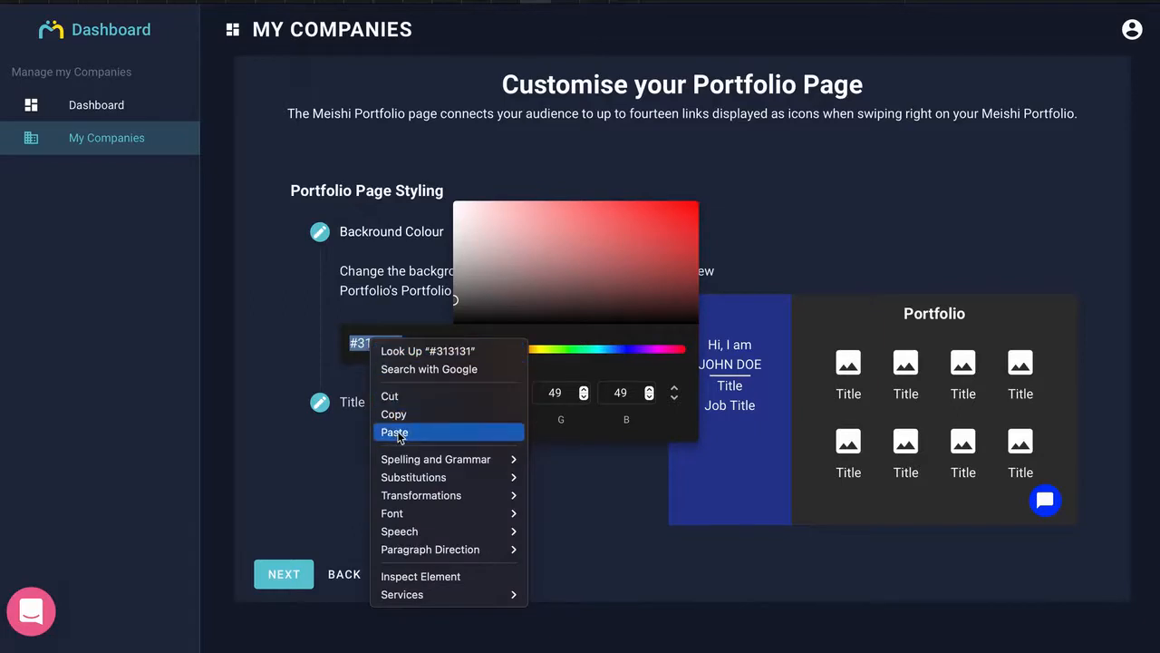
pyautogui.click(397, 434)
pyautogui.click(368, 467)
pyautogui.click(377, 409)
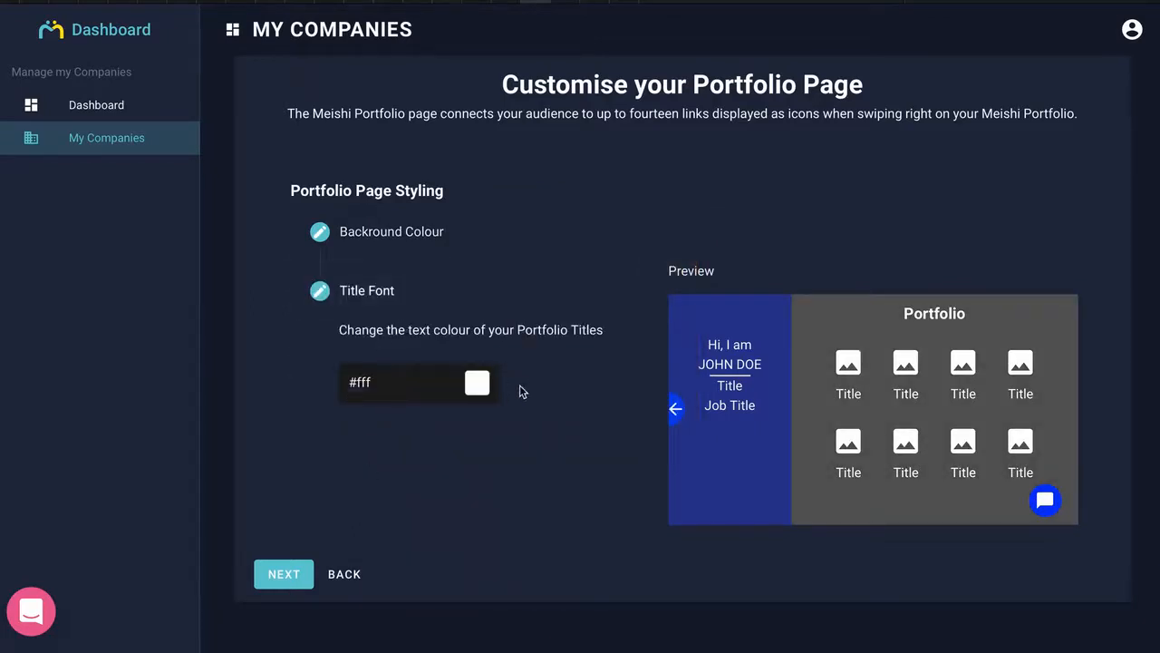
pyautogui.click(297, 574)
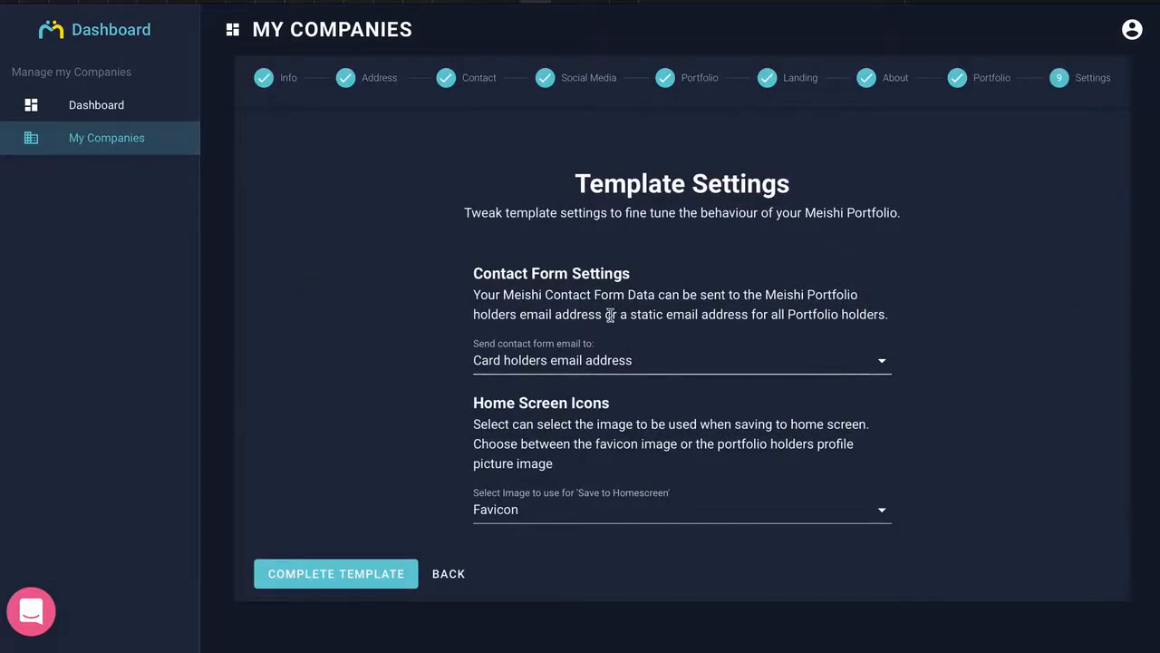
# Step: Keep card-holder email routing and the Favicon home-screen icon, complete the template, and view Manage Templates
pyautogui.click(871, 363)
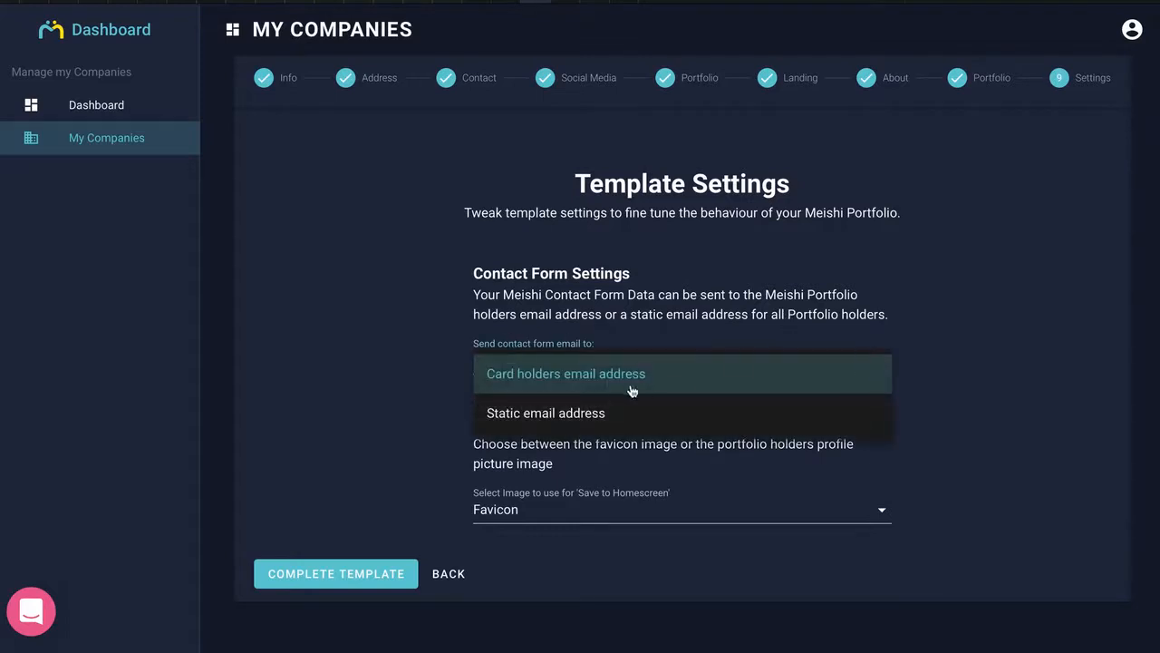
pyautogui.click(589, 386)
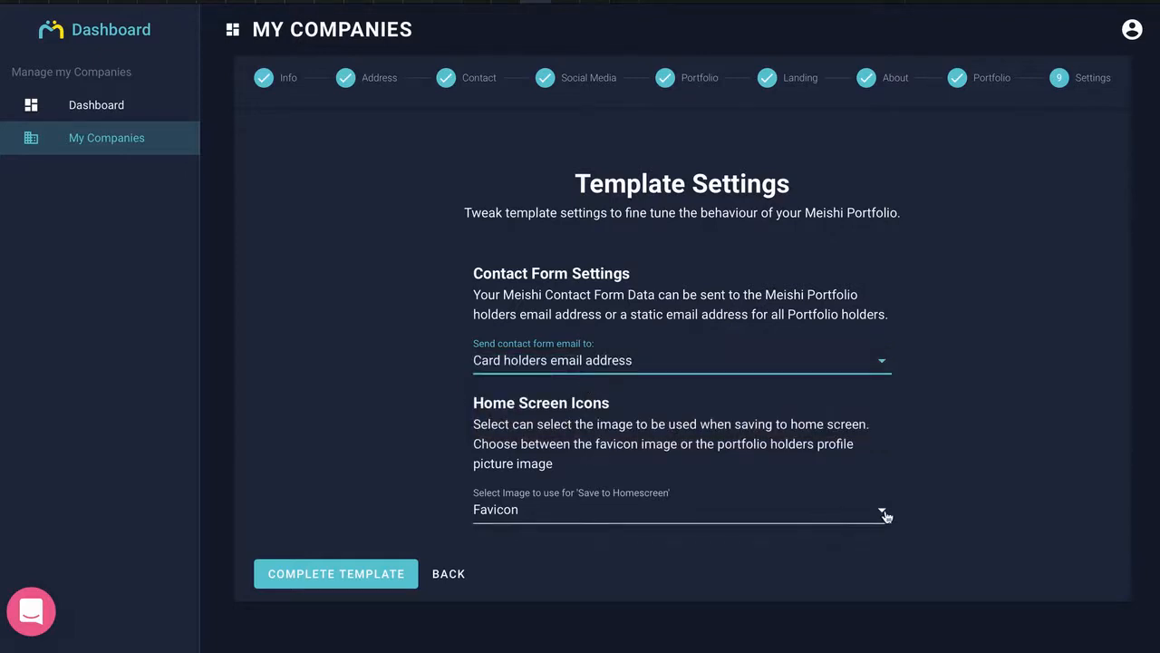
pyautogui.click(886, 516)
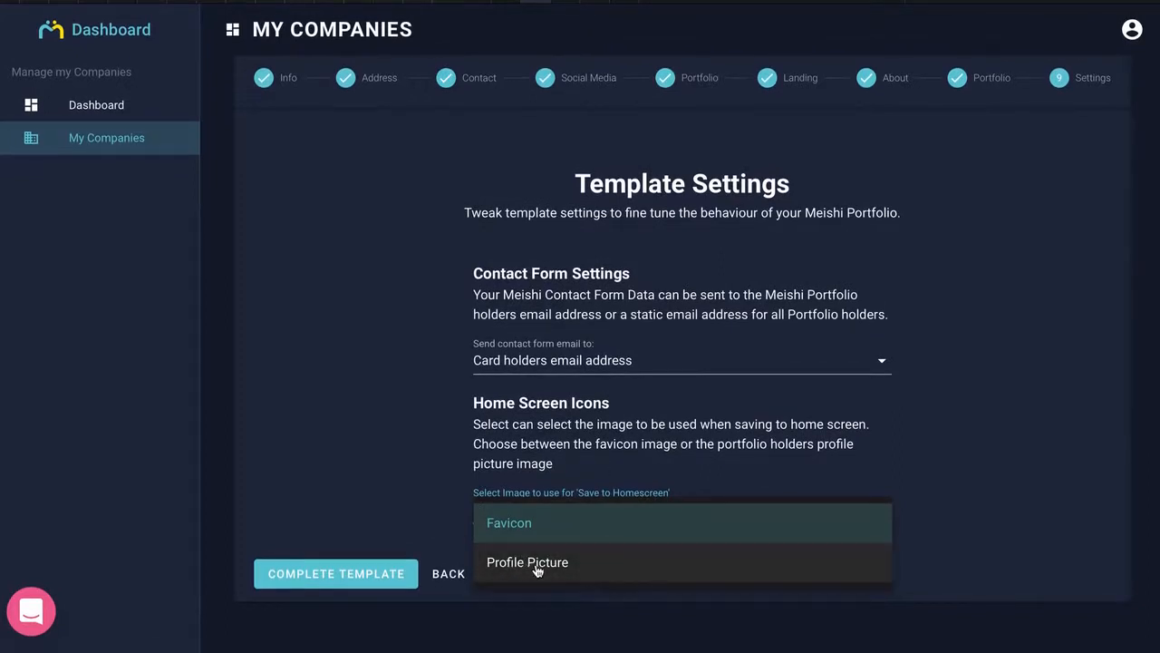
pyautogui.click(525, 526)
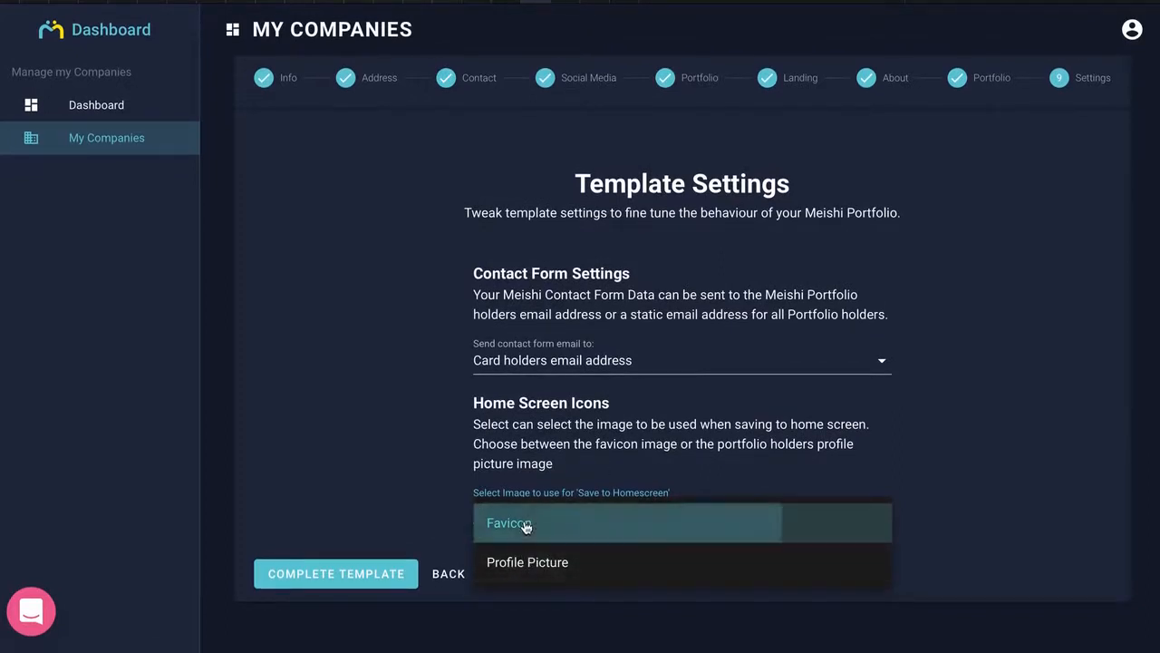
pyautogui.click(371, 573)
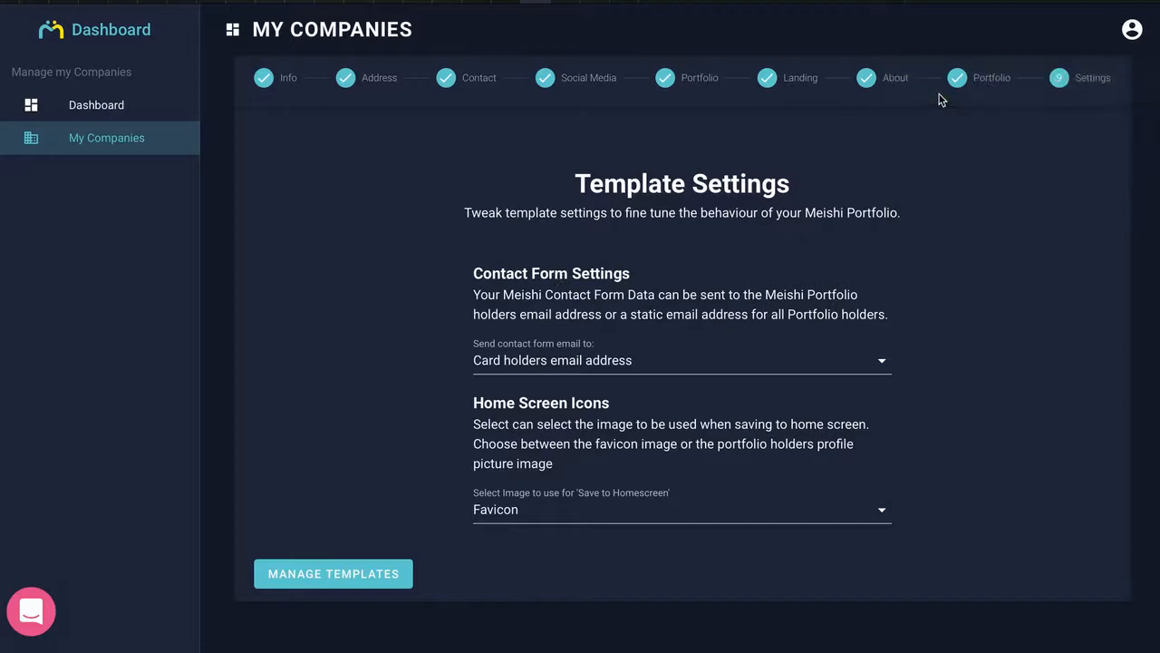
pyautogui.scroll(1, 1031, 195)
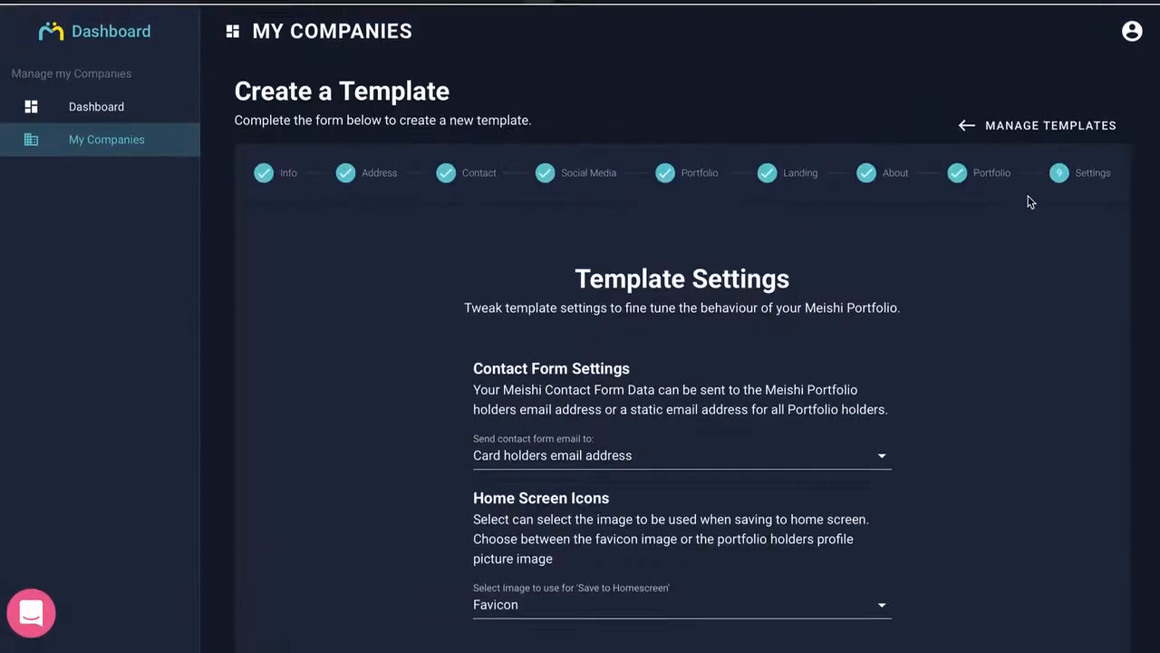
pyautogui.click(1030, 127)
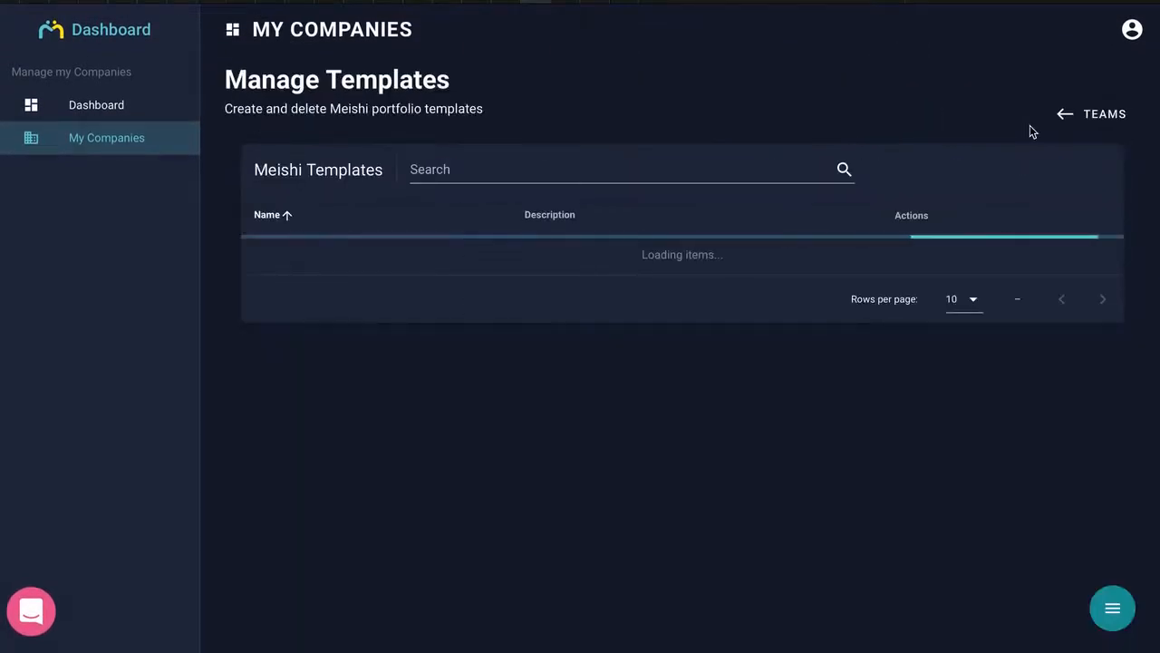
# Step: Go back to the Teams page and open the new team form
pyautogui.click(1122, 612)
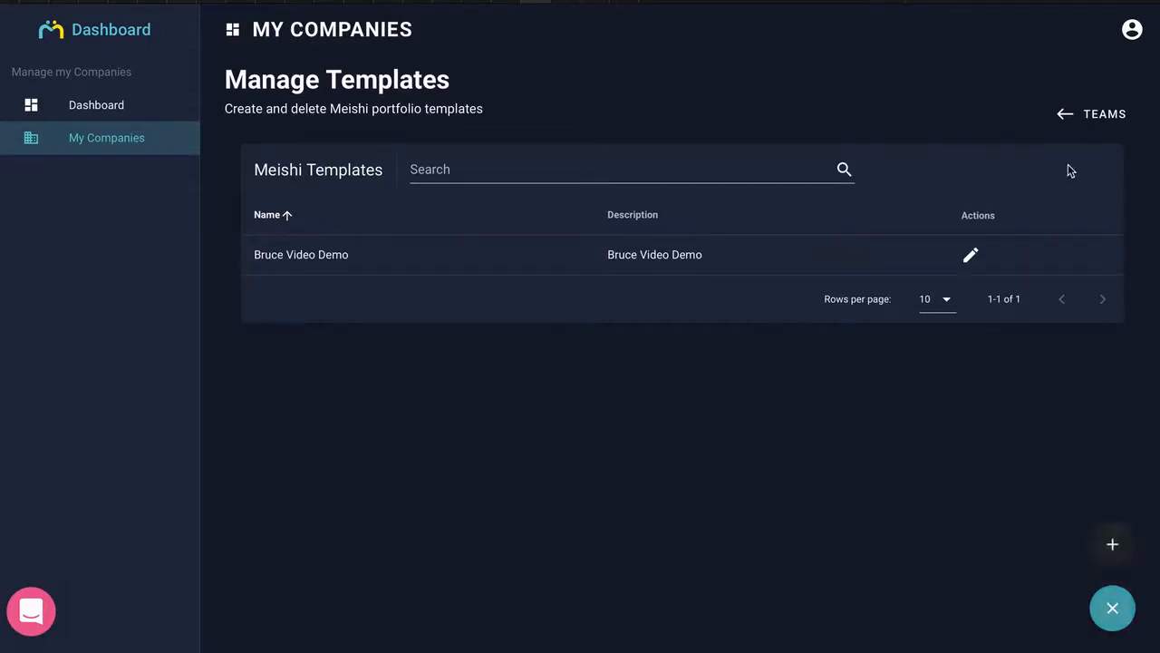
pyautogui.click(1093, 119)
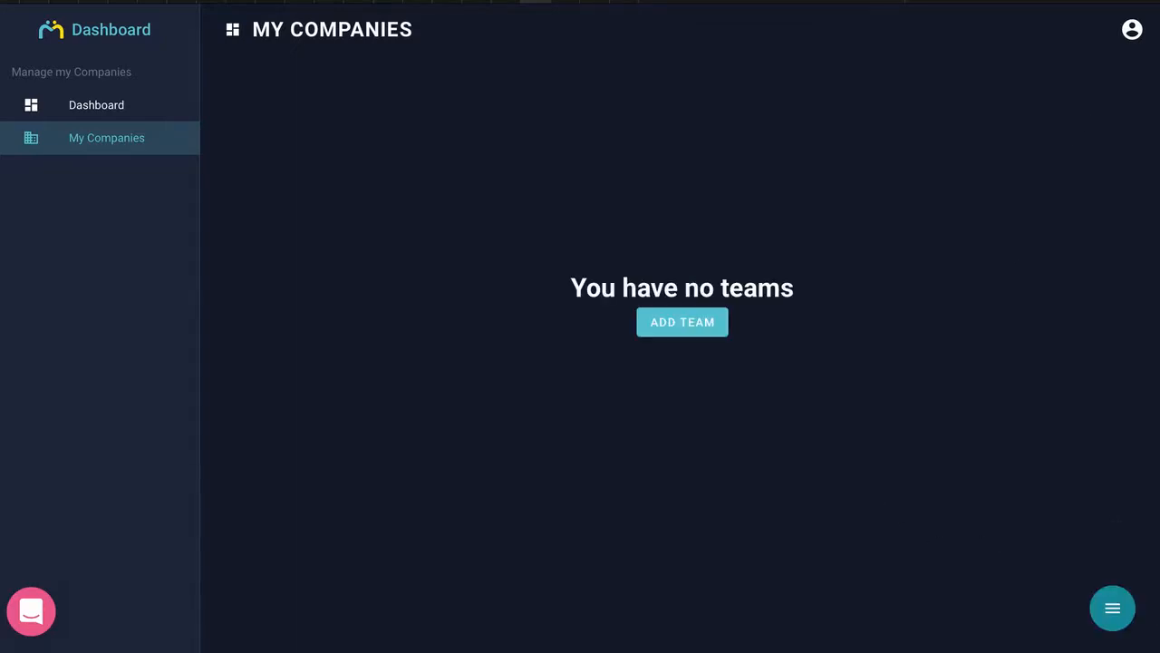
pyautogui.click(1113, 615)
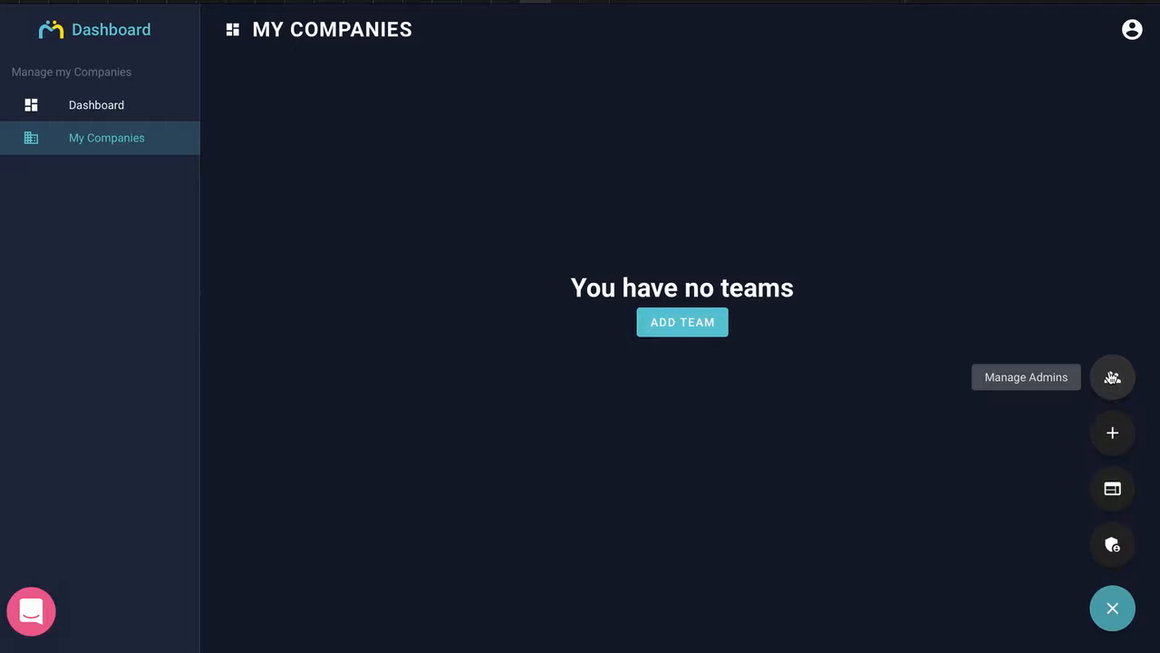
pyautogui.click(703, 325)
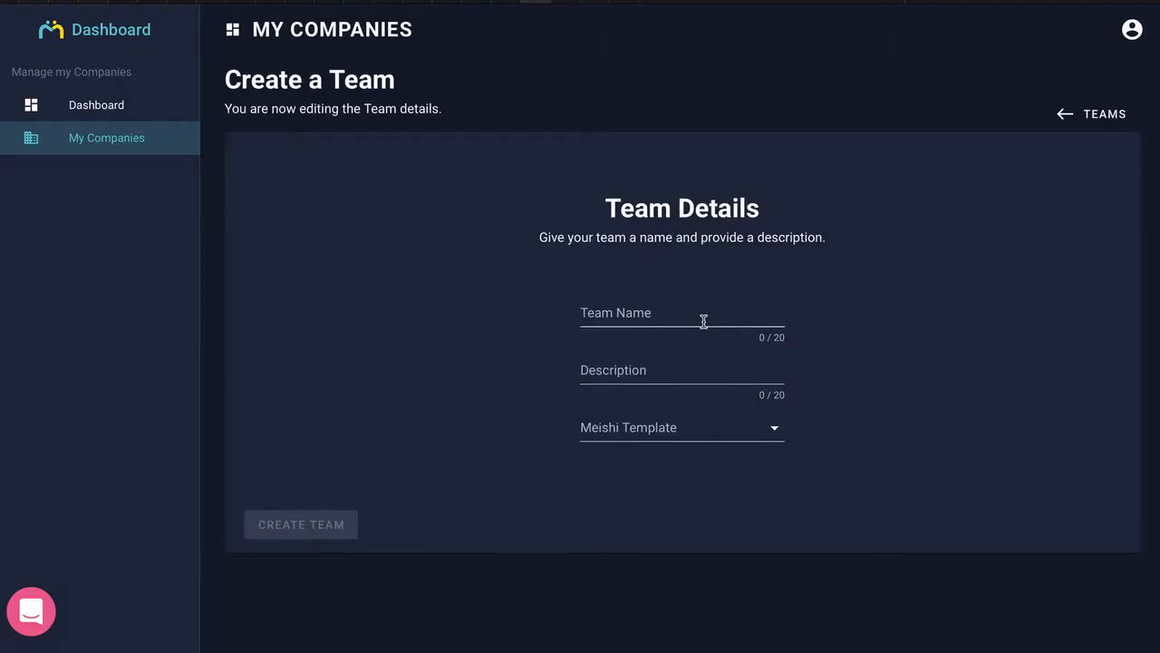
# Step: Create 'Team 1' with description 'Team 1' using the video demo Meishi template
pyautogui.click(626, 318)
pyautogui.write('Team 1')
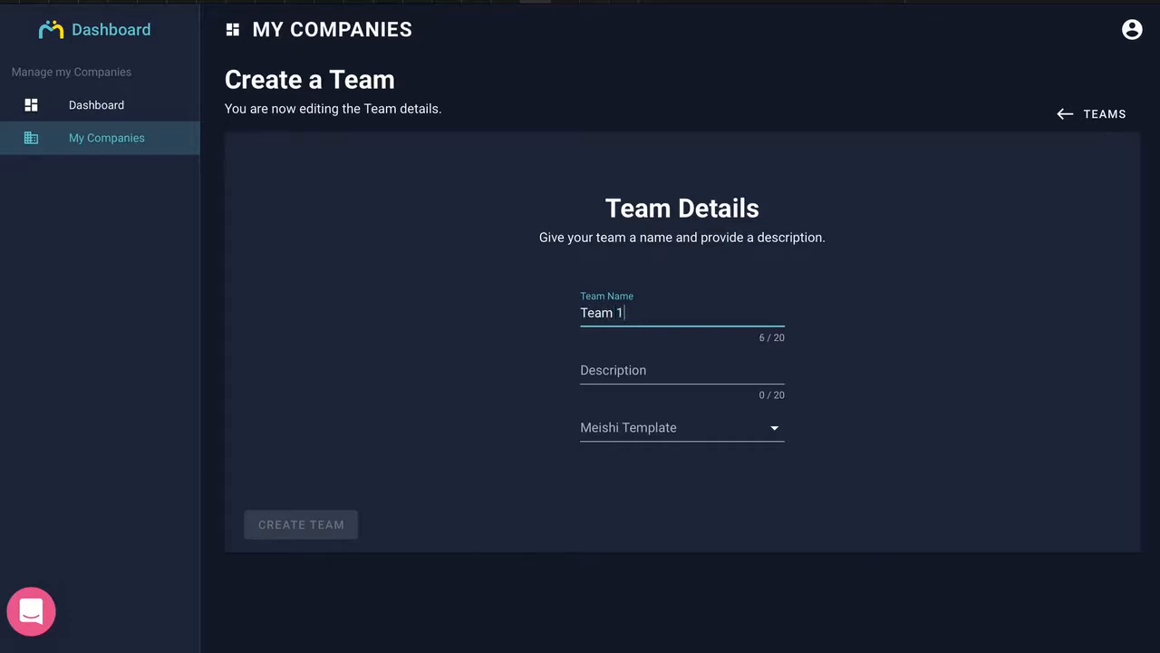
pyautogui.click(618, 371)
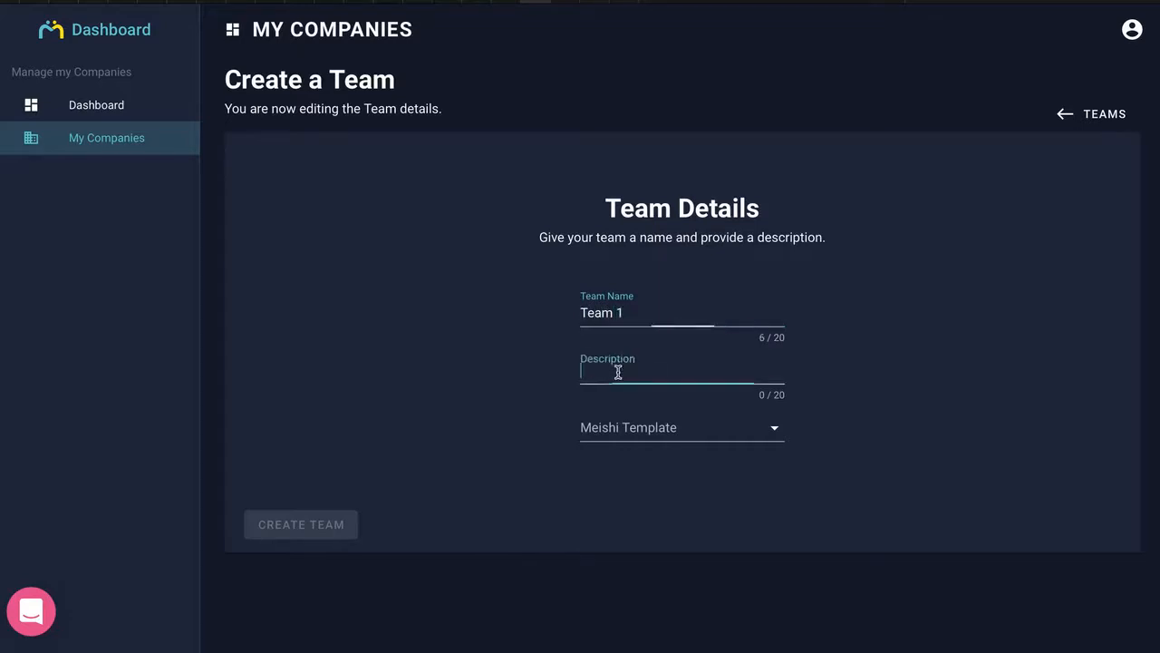
pyautogui.write('Team 1')
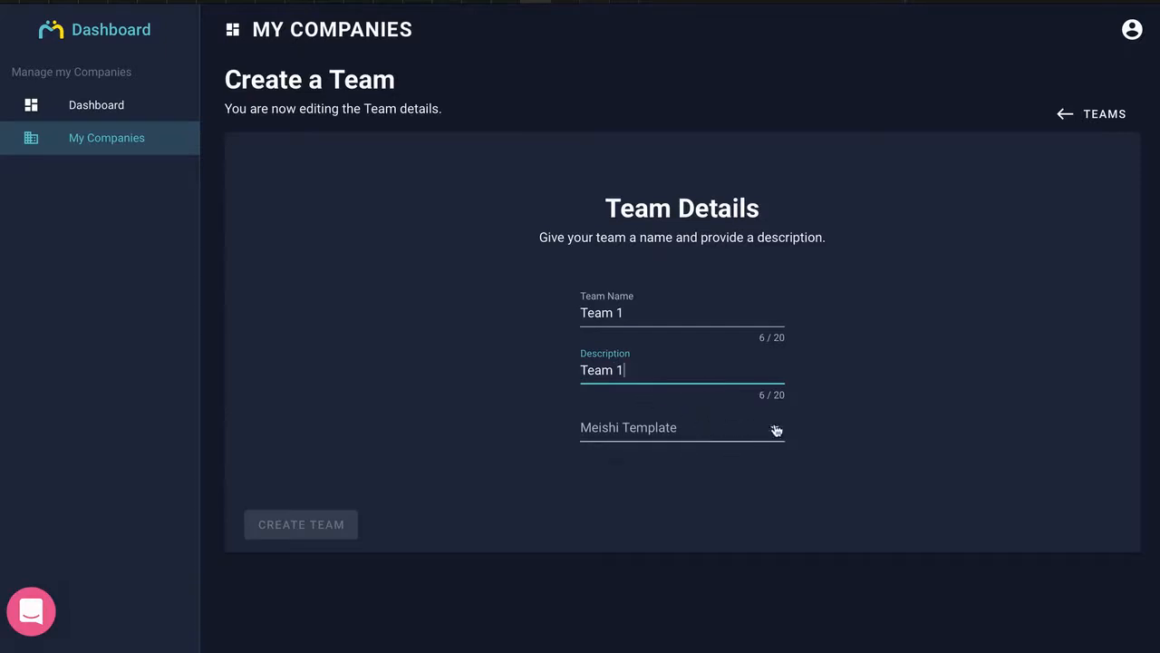
pyautogui.click(780, 430)
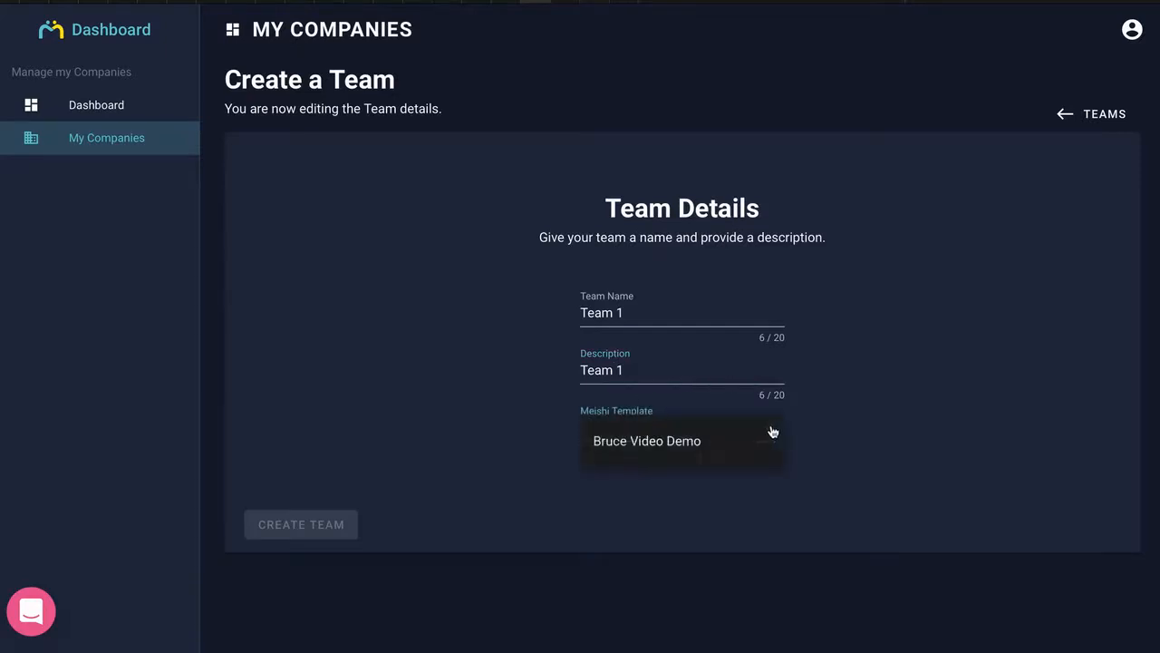
pyautogui.click(687, 444)
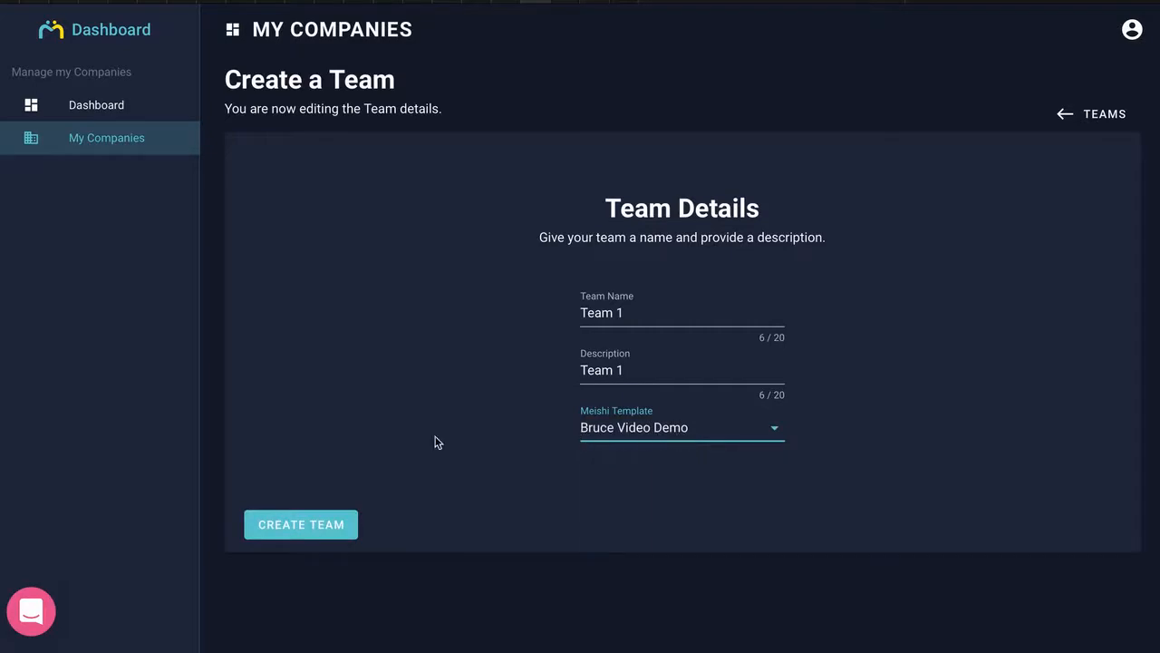
pyautogui.click(324, 524)
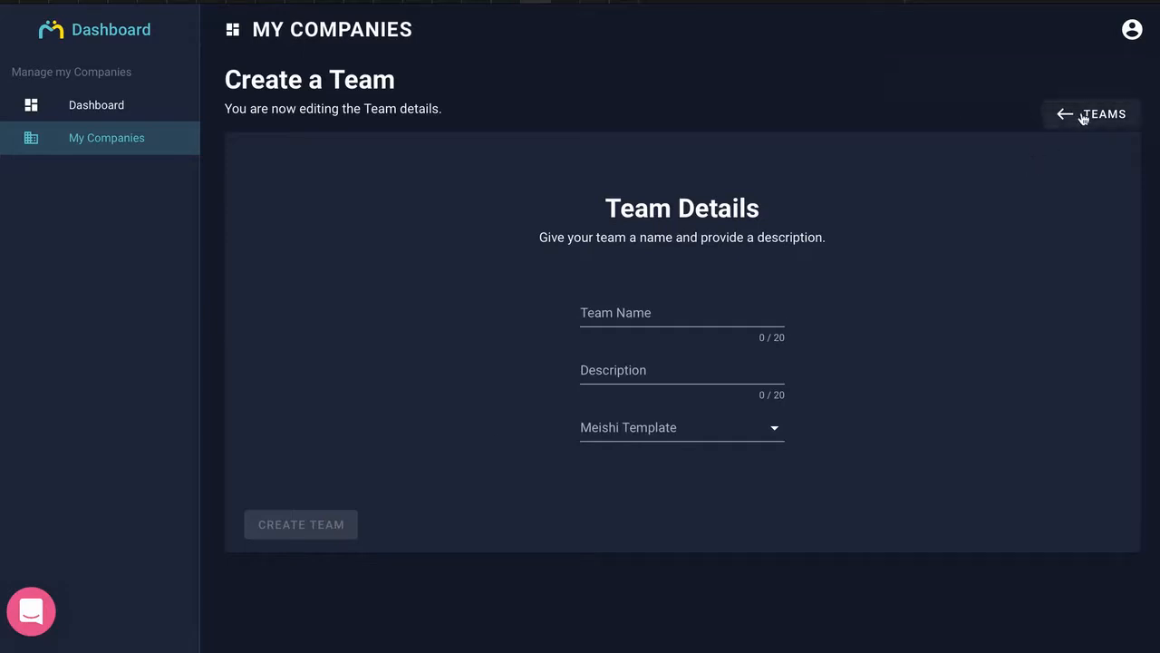
# Step: Return to the team list, dismiss the tour tip, and start adding a user to Team 1
pyautogui.click(1083, 118)
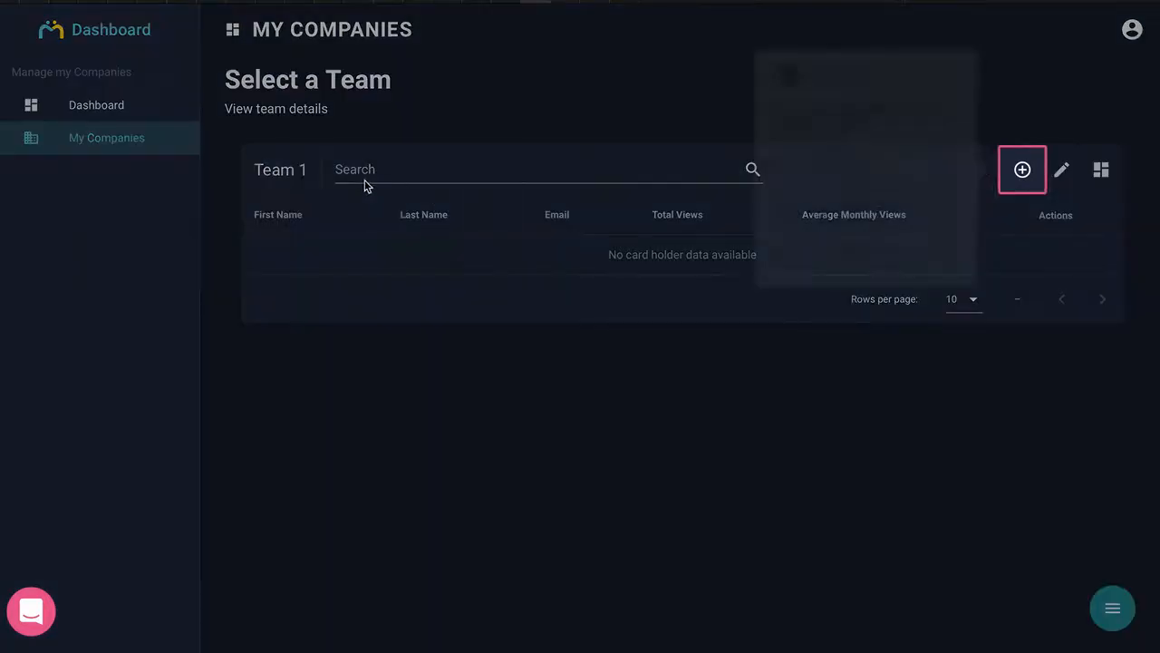
pyautogui.click(963, 76)
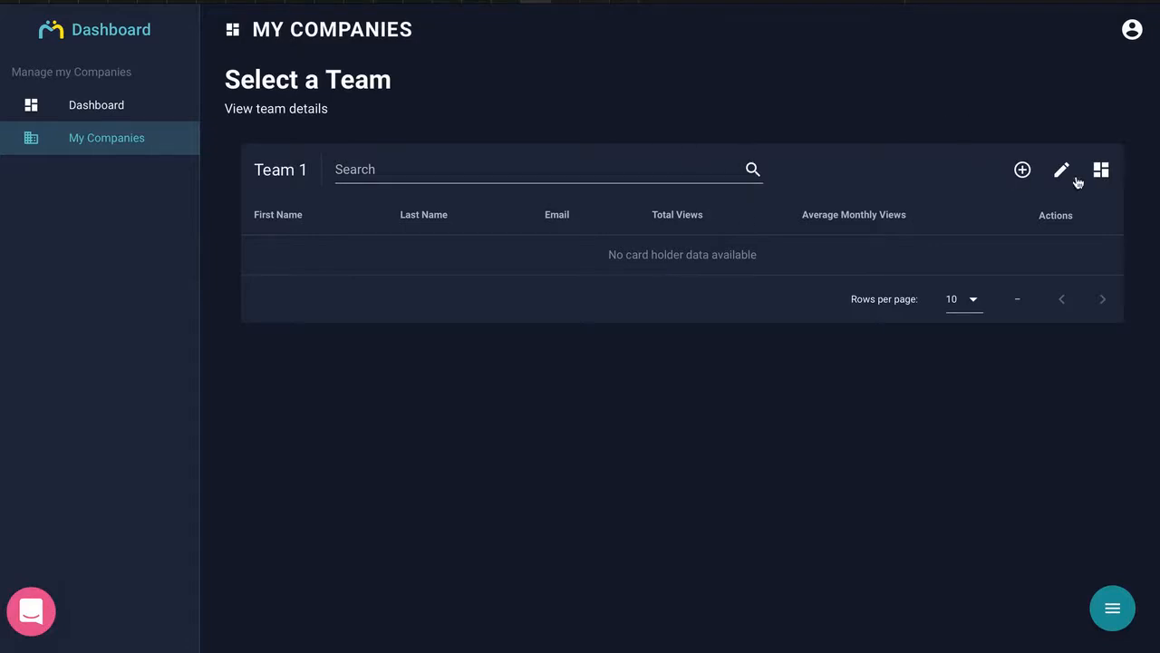
pyautogui.click(1022, 171)
# Step: Enter the card holder's first name, last name and e-mail address, and create the user
pyautogui.click(625, 313)
pyautogui.write('B')
pyautogui.click(638, 373)
pyautogui.write('Curnick')
pyautogui.click(589, 429)
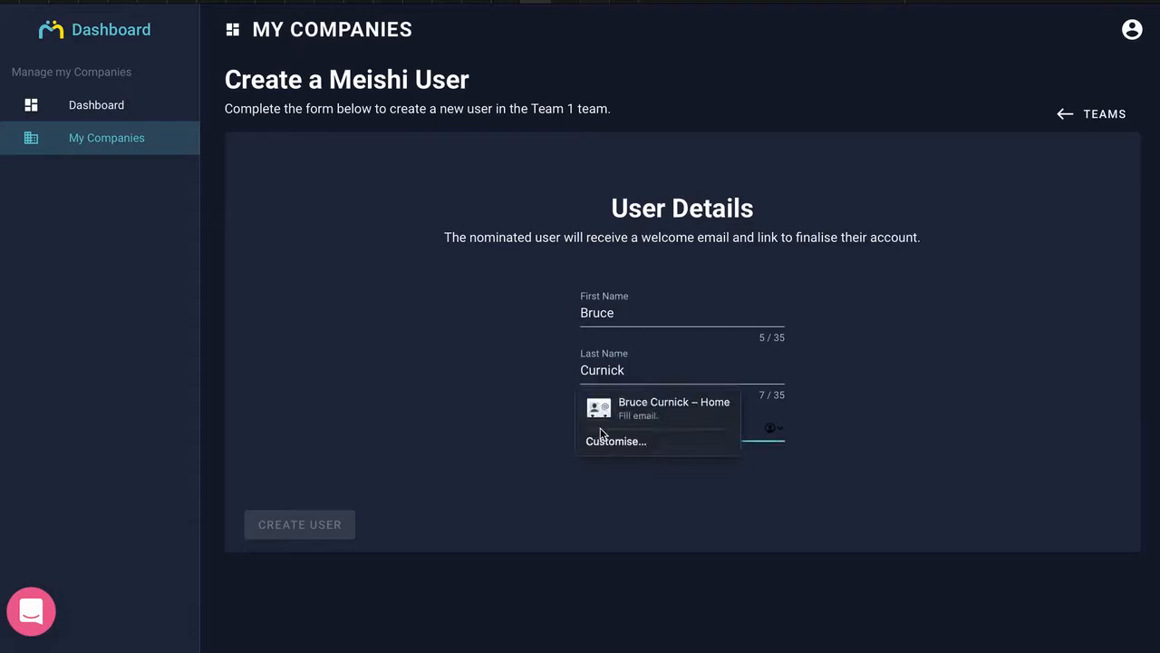
pyautogui.press('Escape')
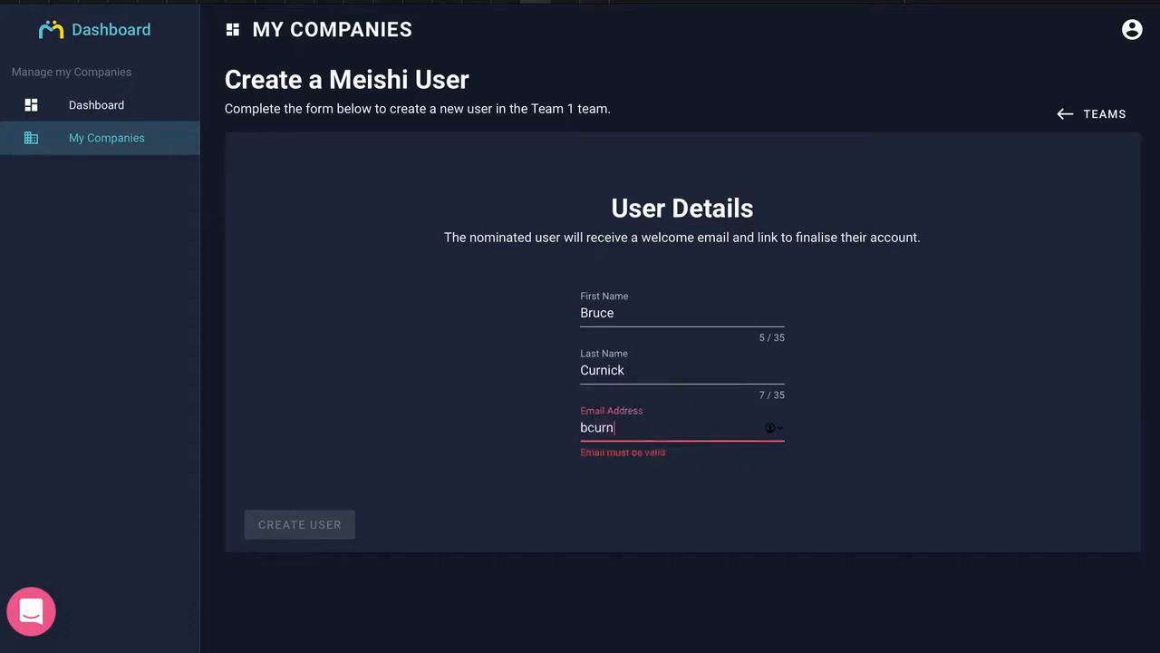
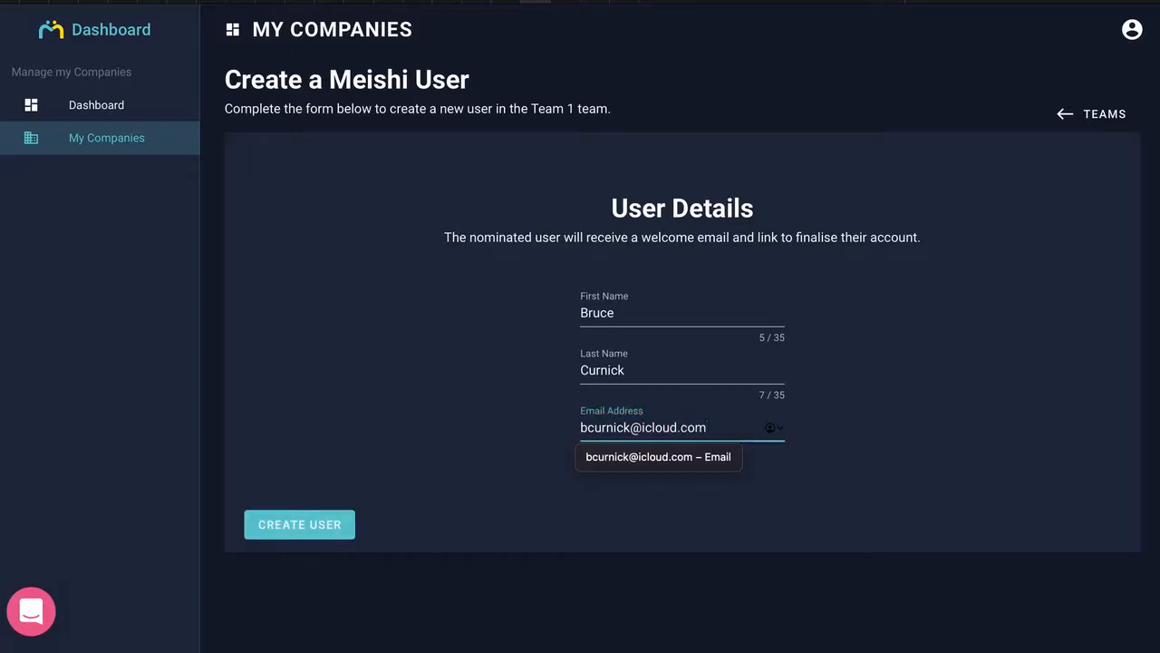
pyautogui.click(640, 458)
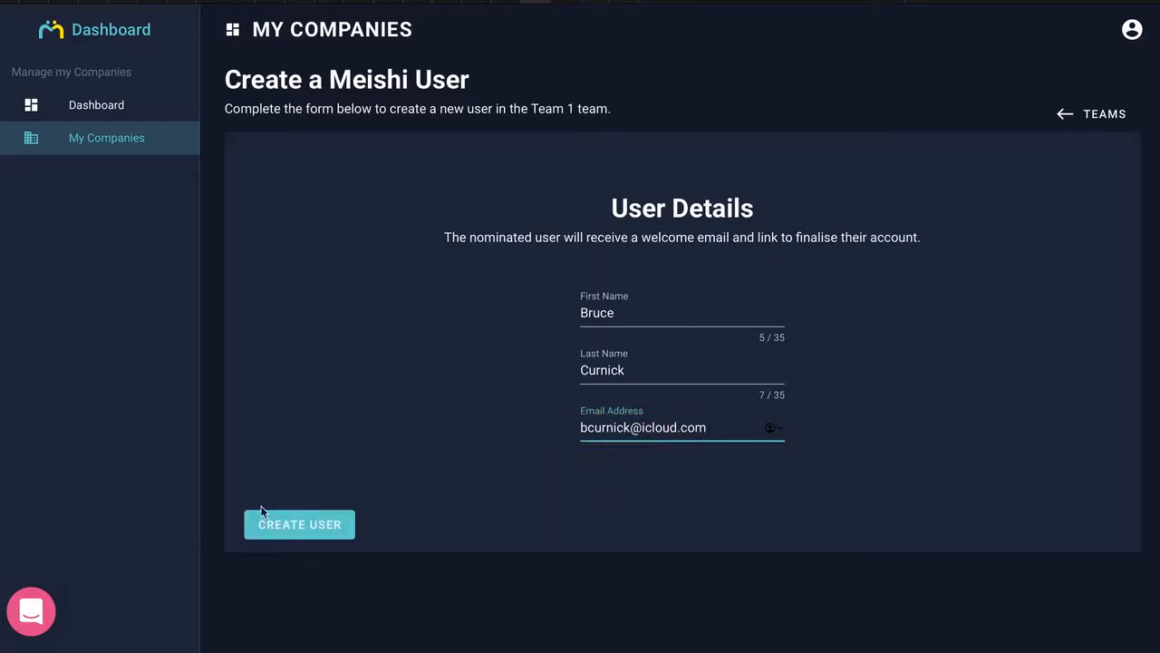
pyautogui.click(325, 525)
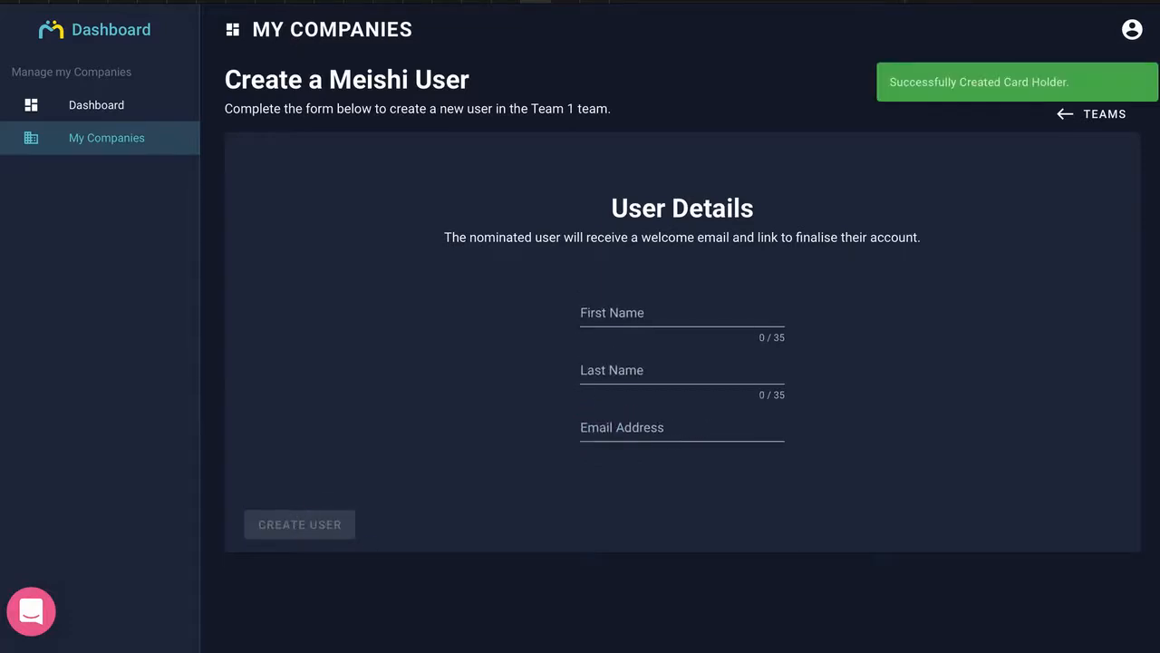
pyautogui.click(1066, 114)
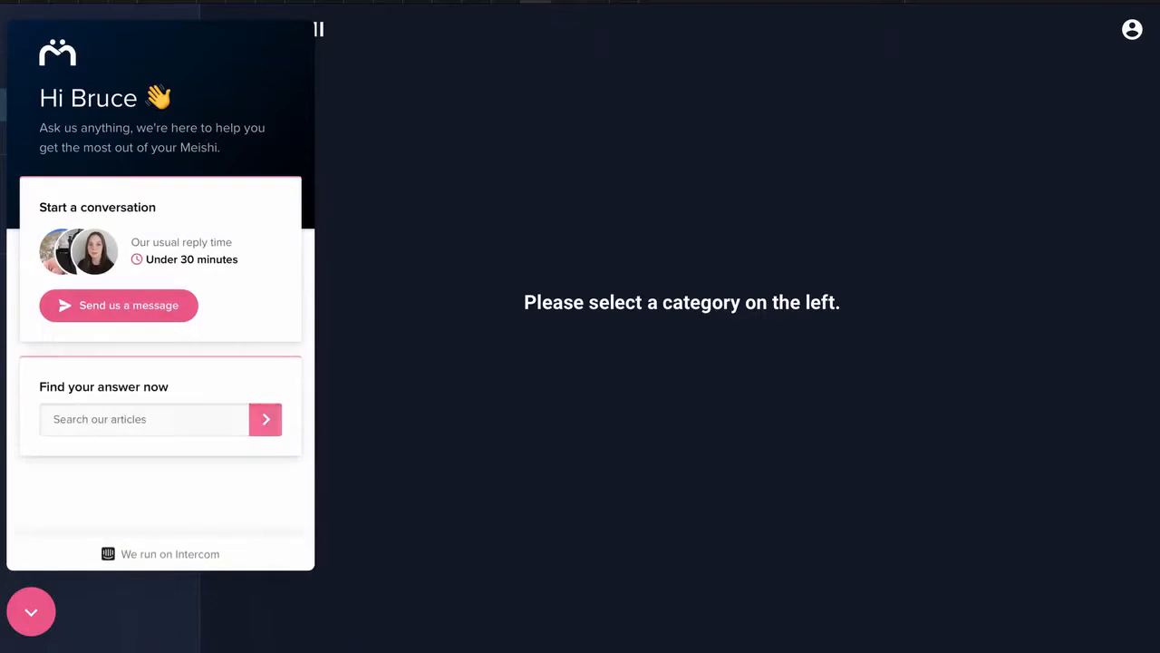
# Step: Upload Profile-Pic.png from the Meishi 2.0 folder as the portfolio profile picture
pyautogui.click(18, 611)
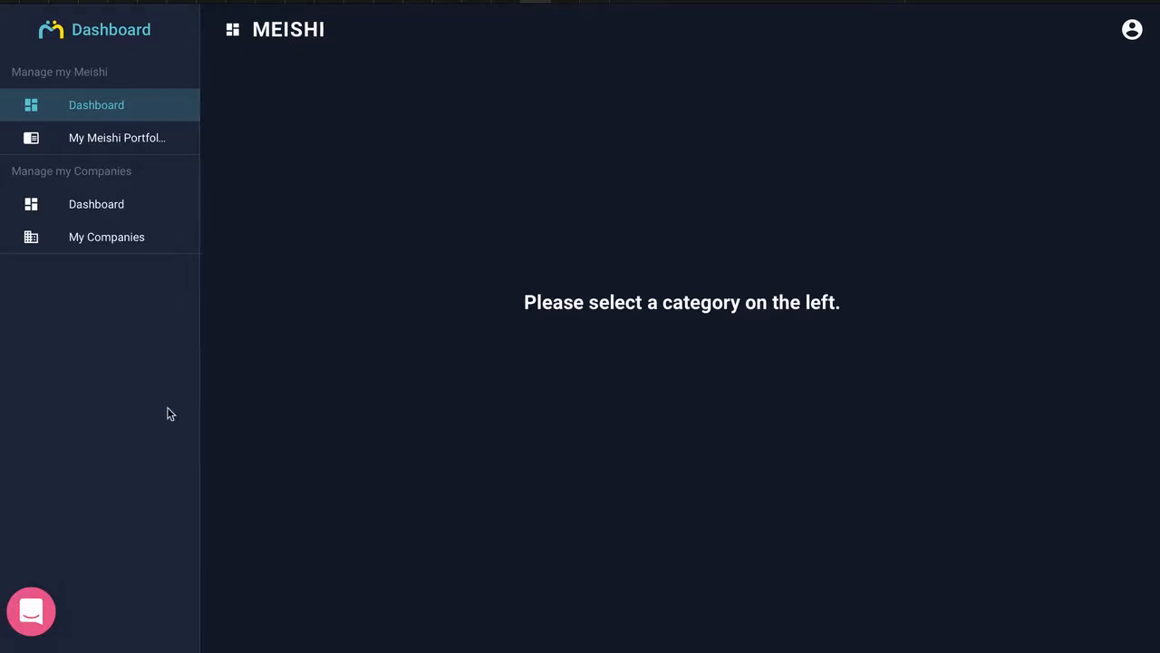
pyautogui.click(111, 143)
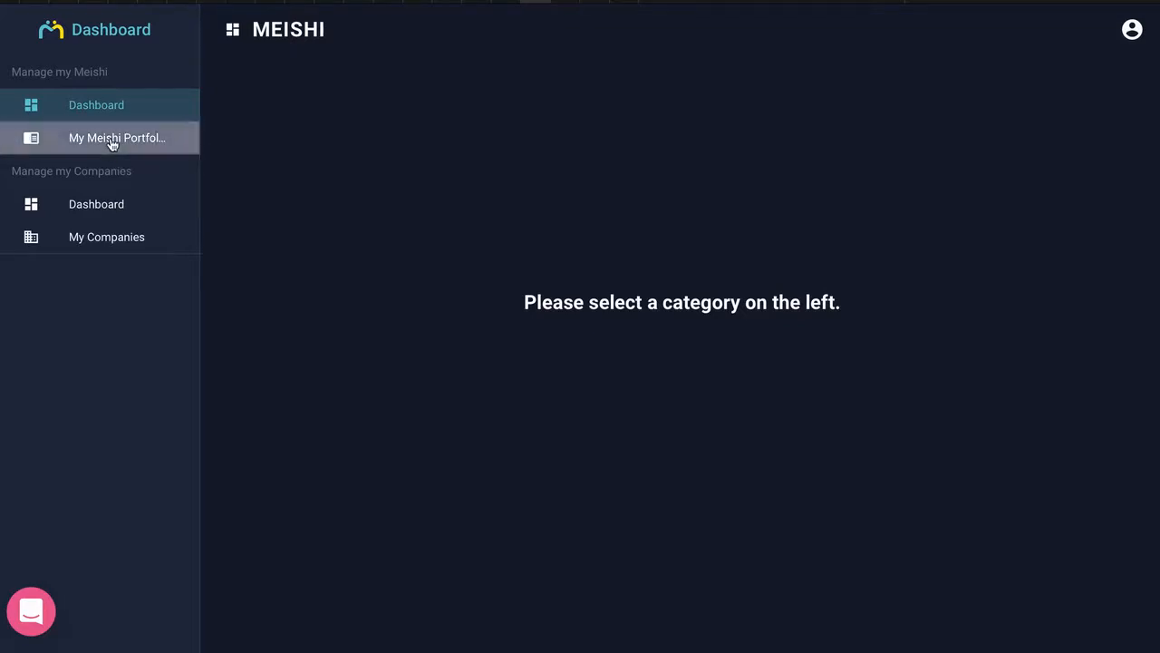
pyautogui.moveTo(301, 156)
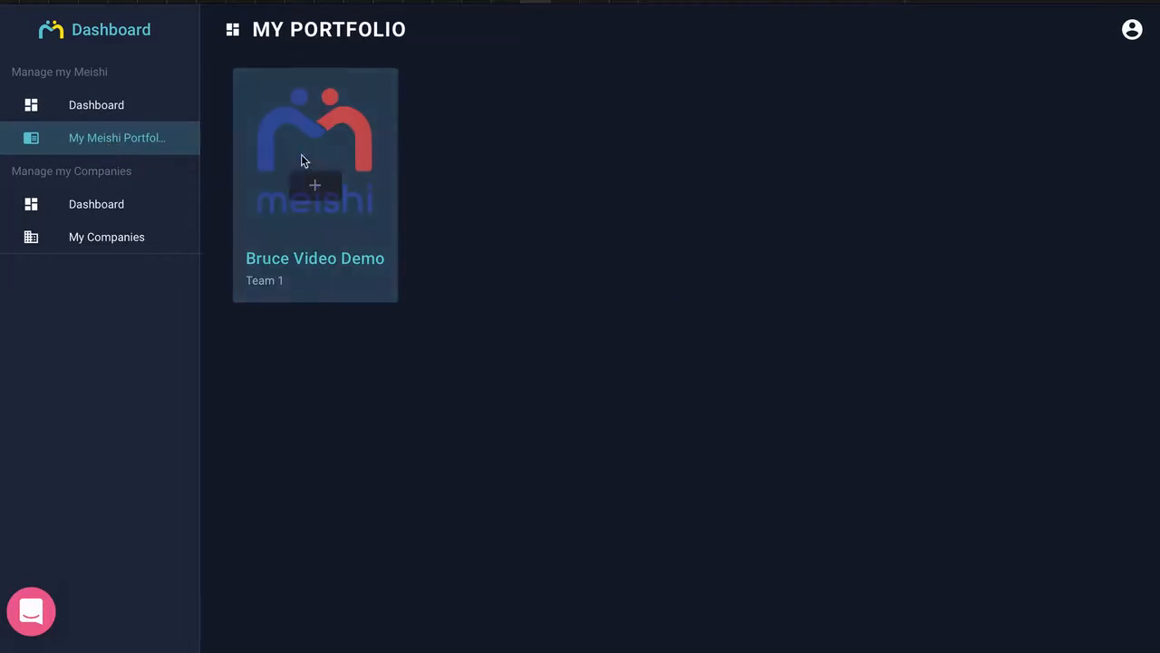
pyautogui.click(322, 185)
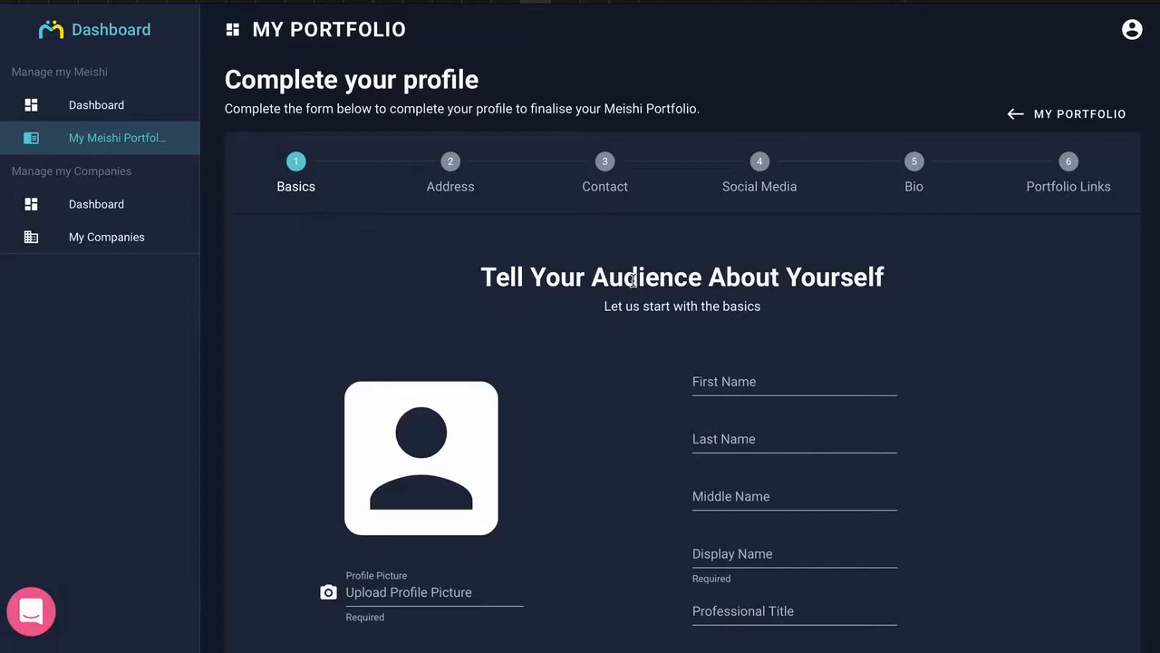
pyautogui.scroll(-2, 586, 354)
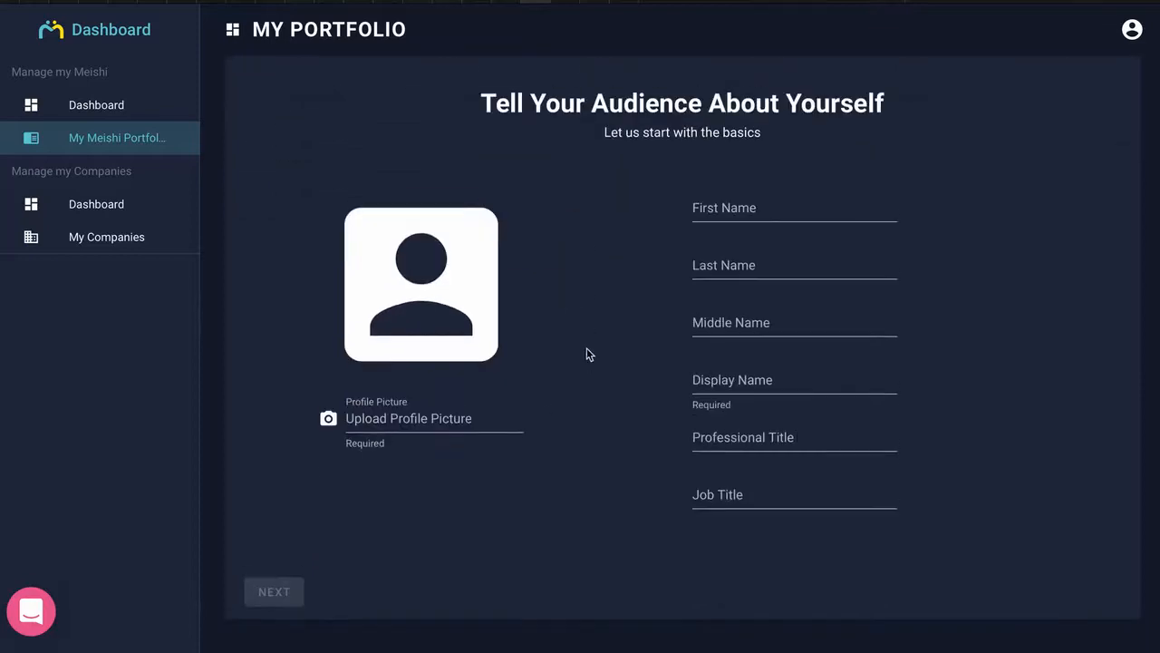
pyautogui.click(330, 411)
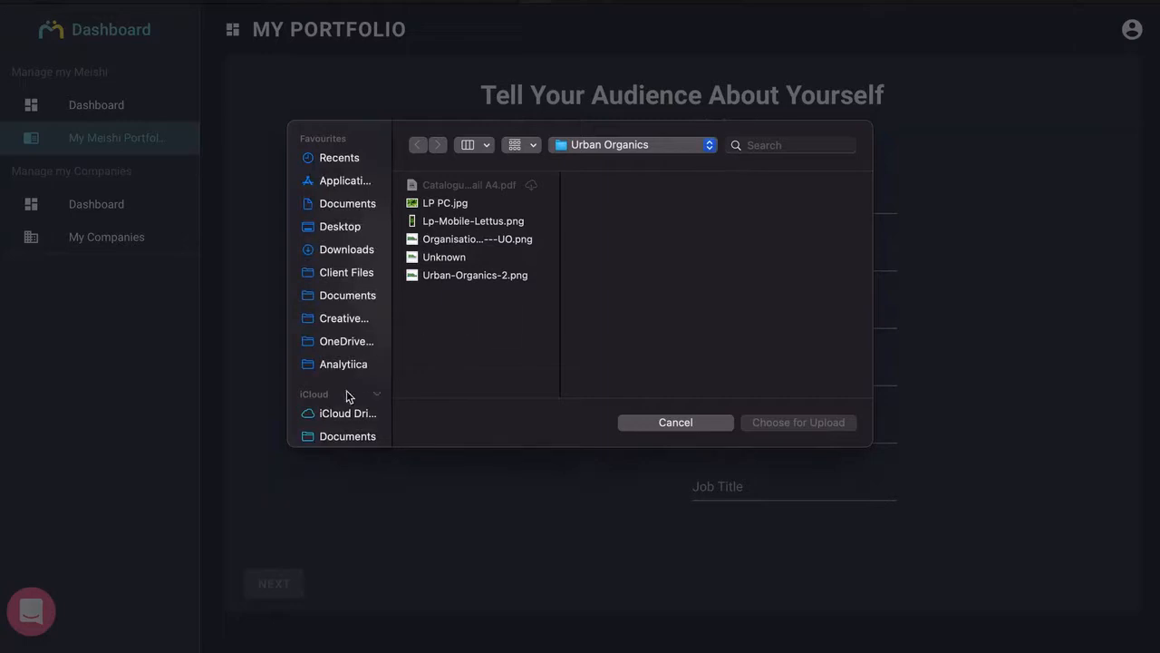
pyautogui.click(342, 441)
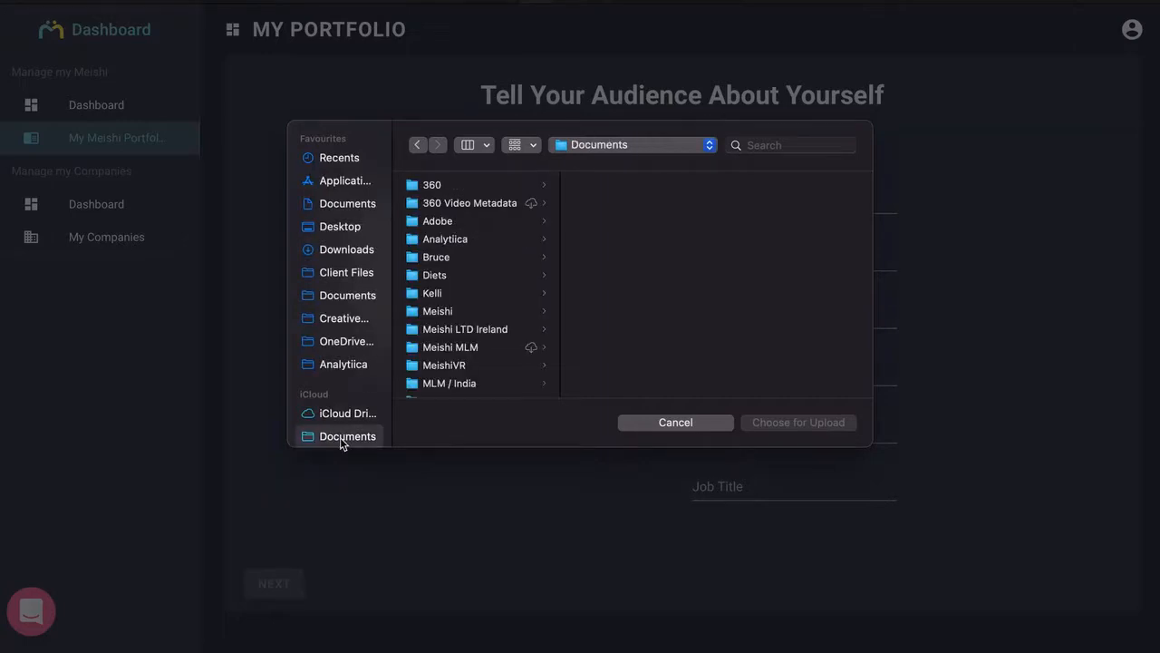
pyautogui.click(453, 315)
pyautogui.click(632, 348)
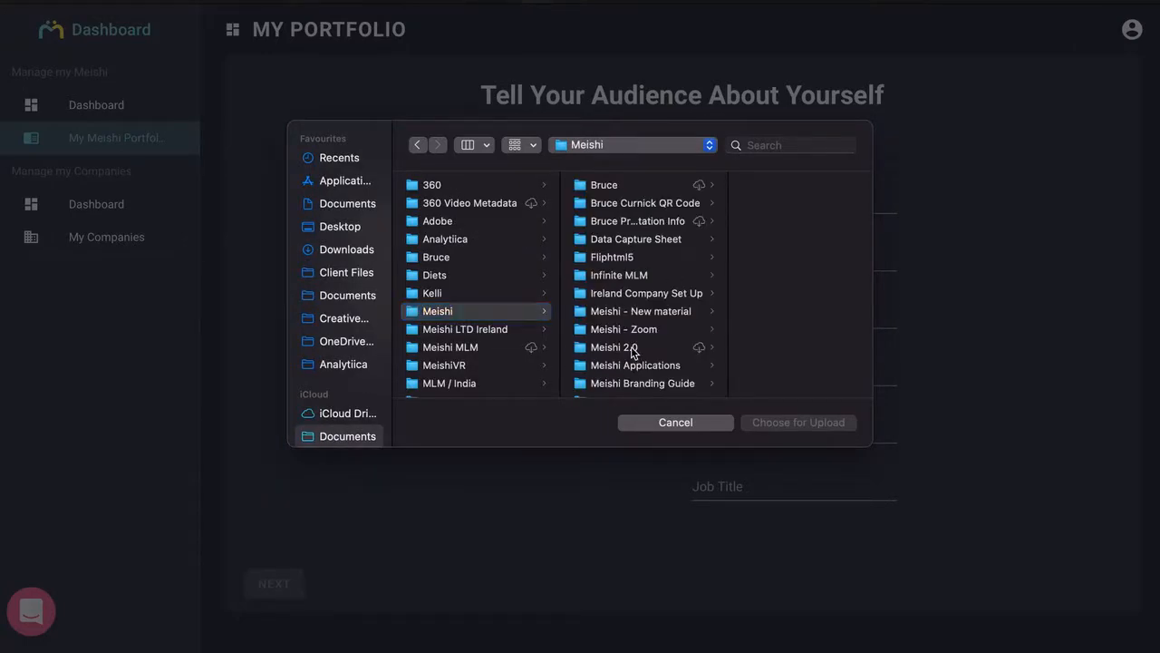
pyautogui.scroll(-2, 785, 286)
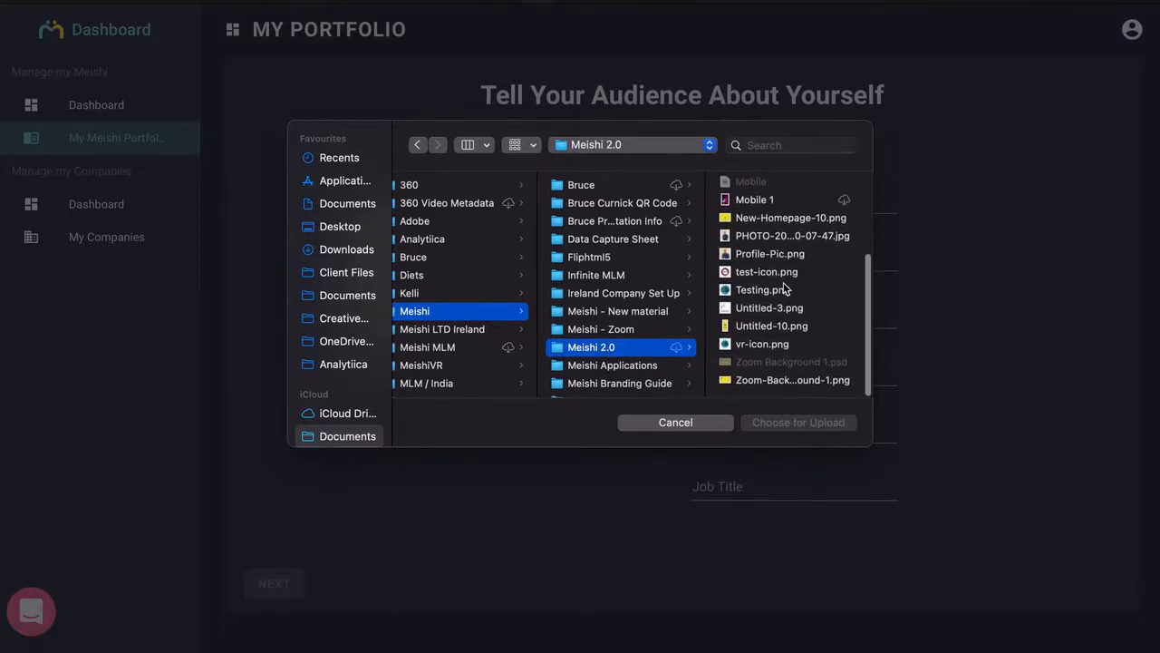
pyautogui.click(776, 259)
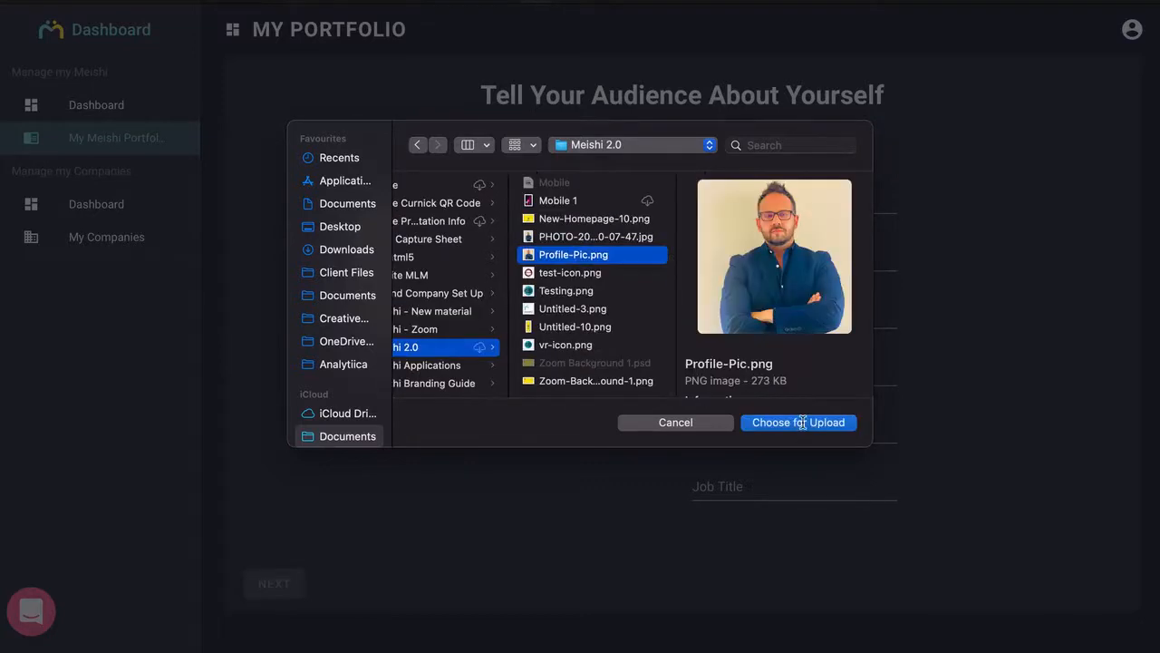
pyautogui.click(802, 426)
# Step: Enter the owner's first, last and display names, title 'Founder &', job title CEO, and continue
pyautogui.click(734, 198)
pyautogui.write('Bruce')
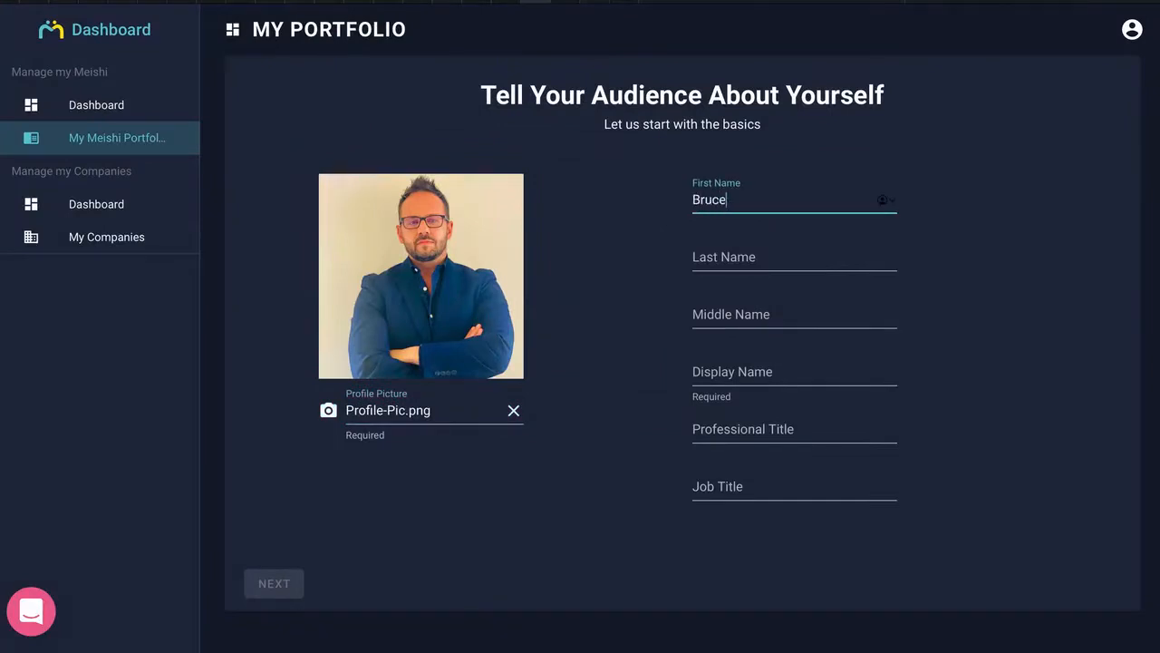
pyautogui.click(727, 255)
pyautogui.write('Curnic')
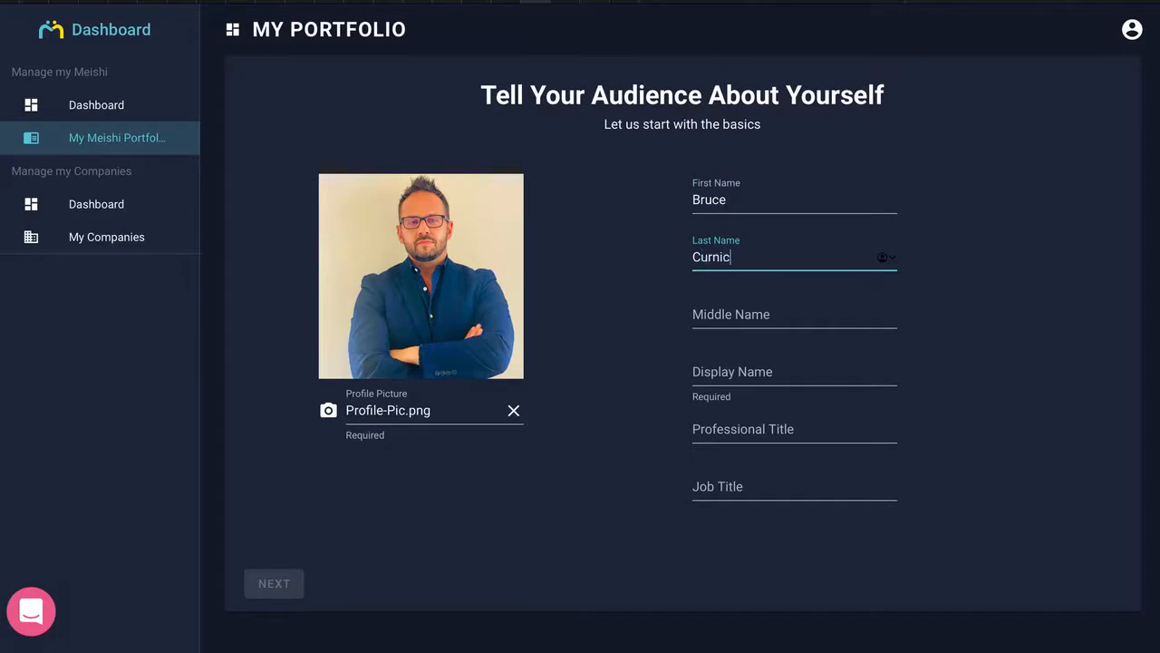
pyautogui.write('k')
pyautogui.click(655, 317)
pyautogui.click(739, 365)
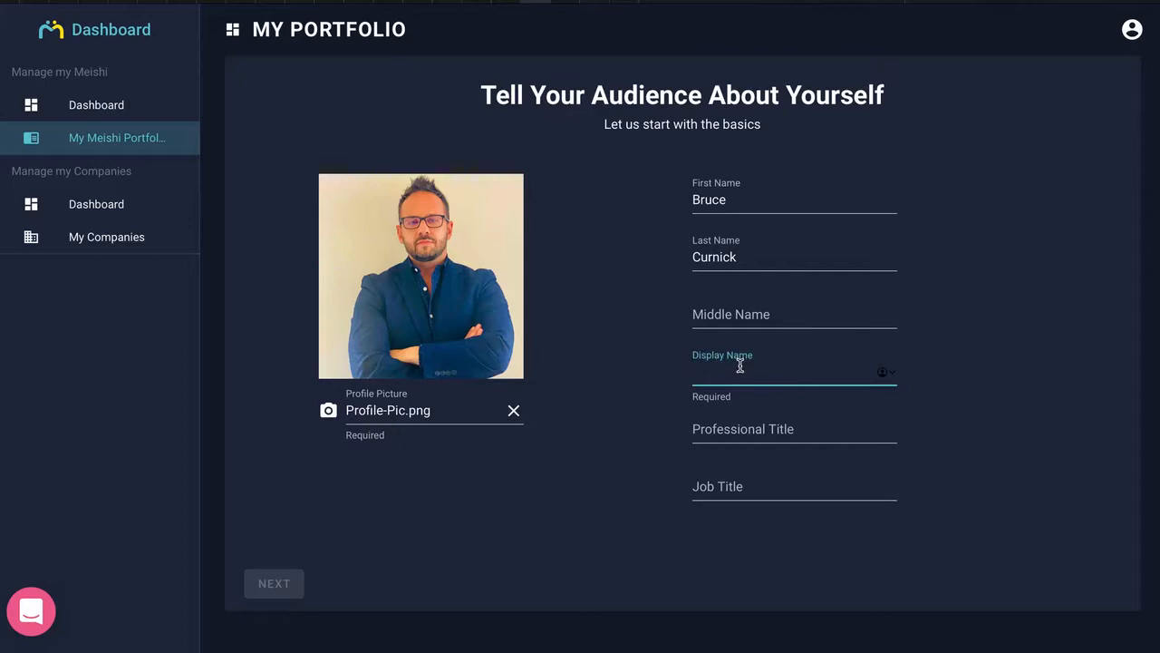
pyautogui.write('Bruce Curnick')
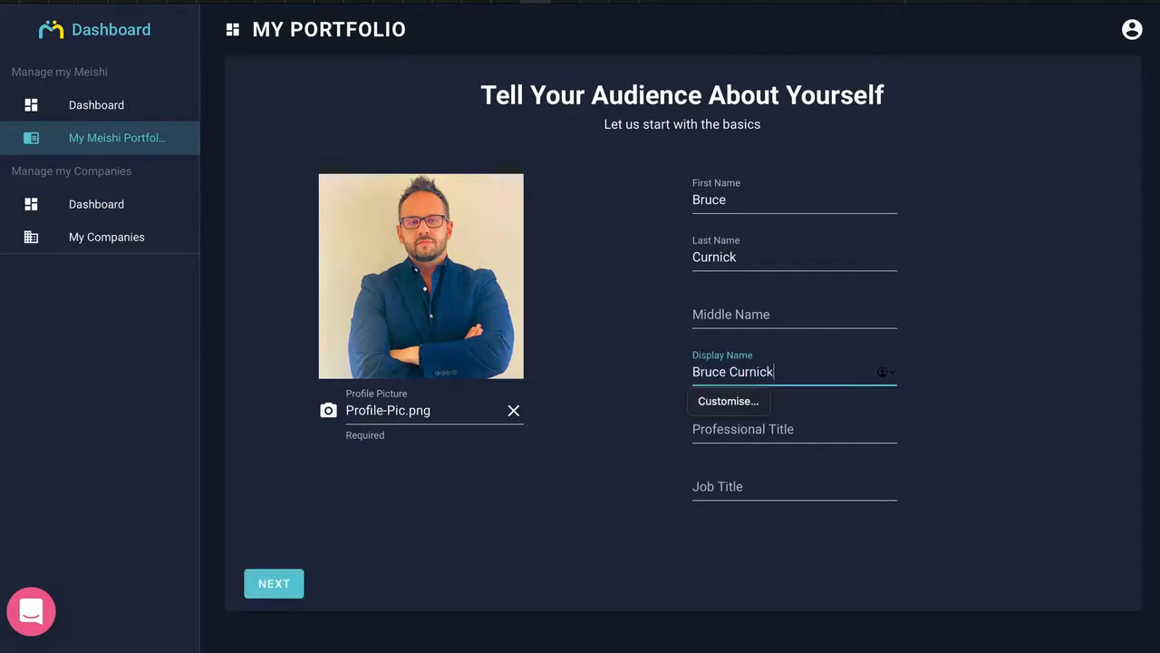
pyautogui.click(771, 430)
pyautogui.write('Foundert')
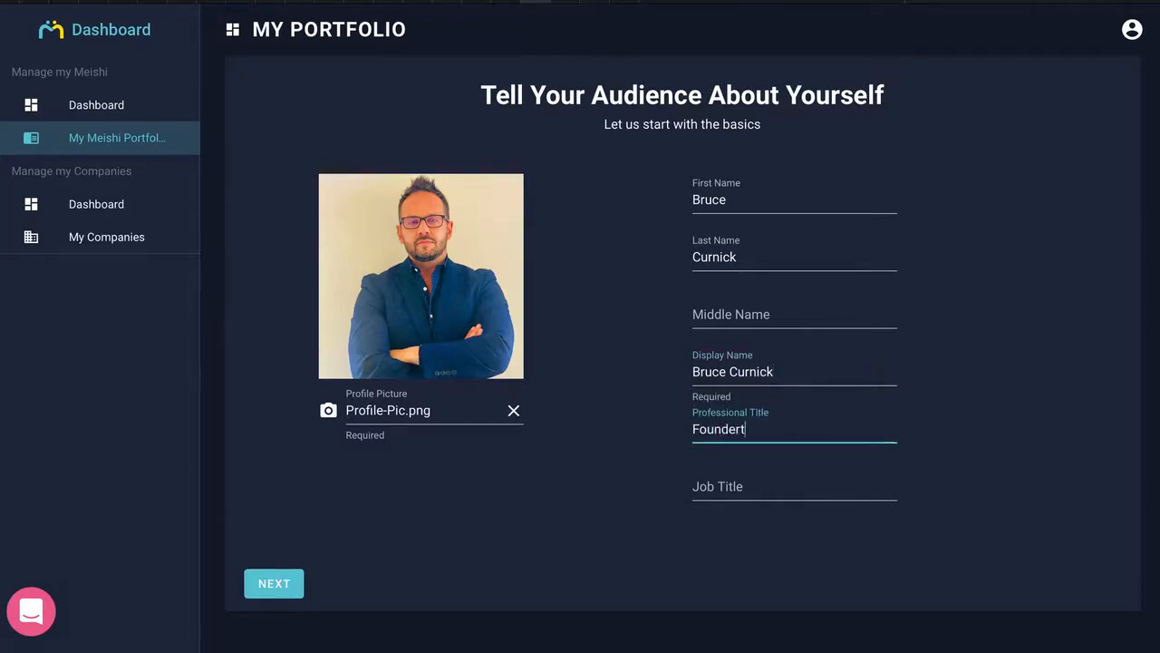
pyautogui.press('BackSpace')
pyautogui.write(' &')
pyautogui.click(748, 489)
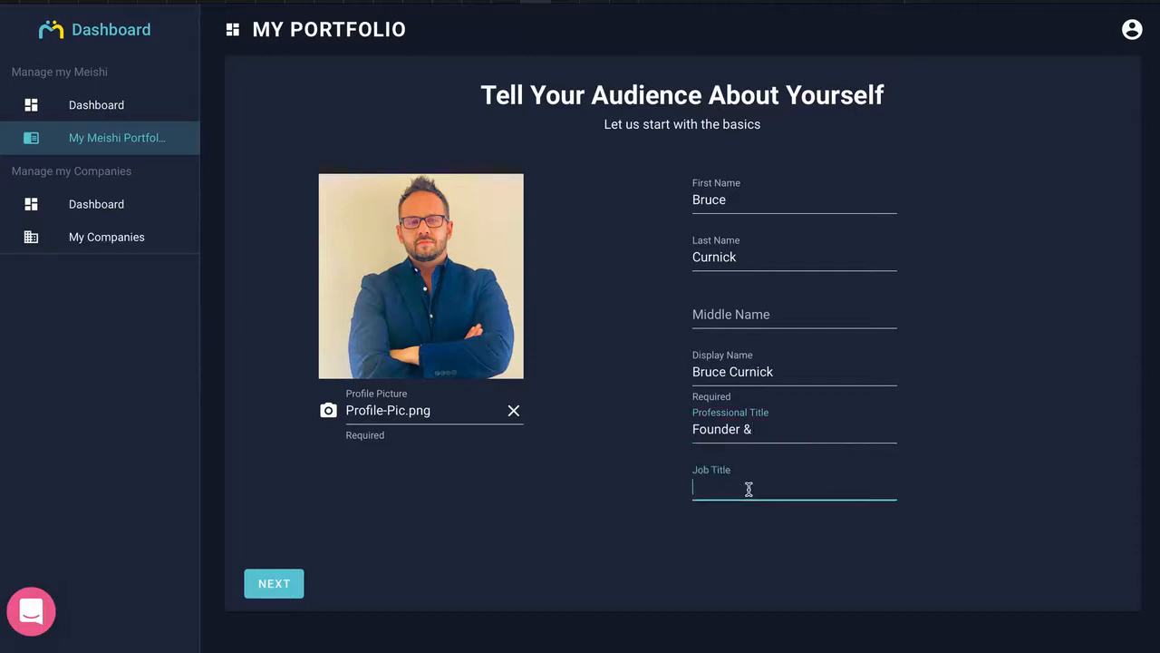
pyautogui.write('CEO')
pyautogui.click(274, 583)
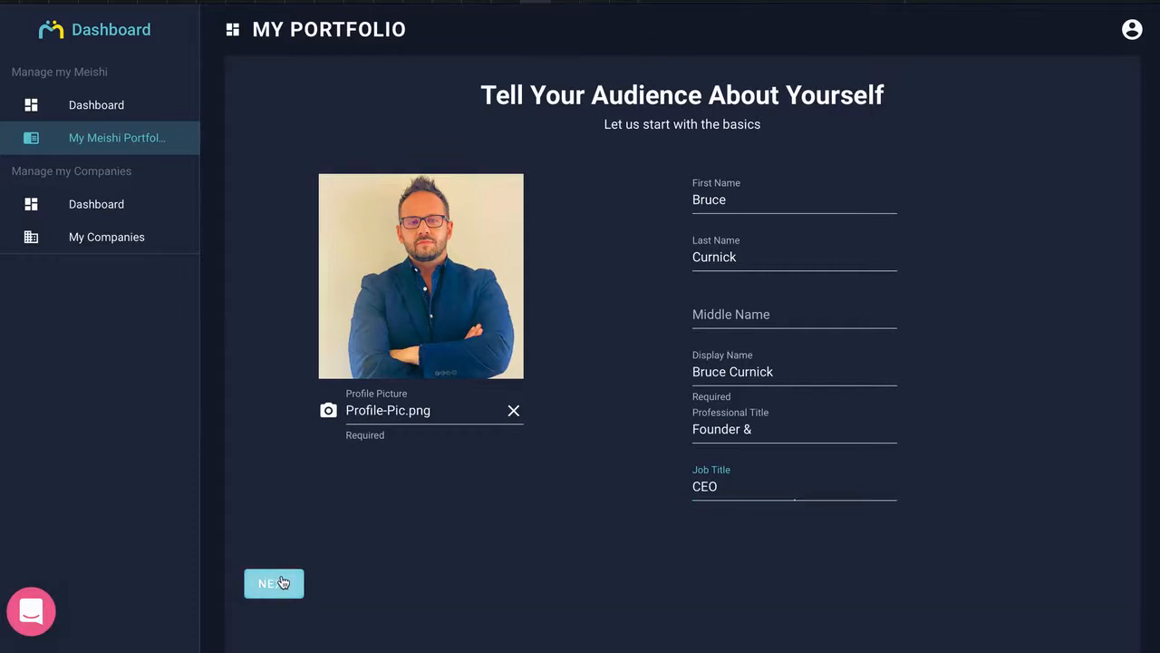
pyautogui.scroll(-1, 381, 357)
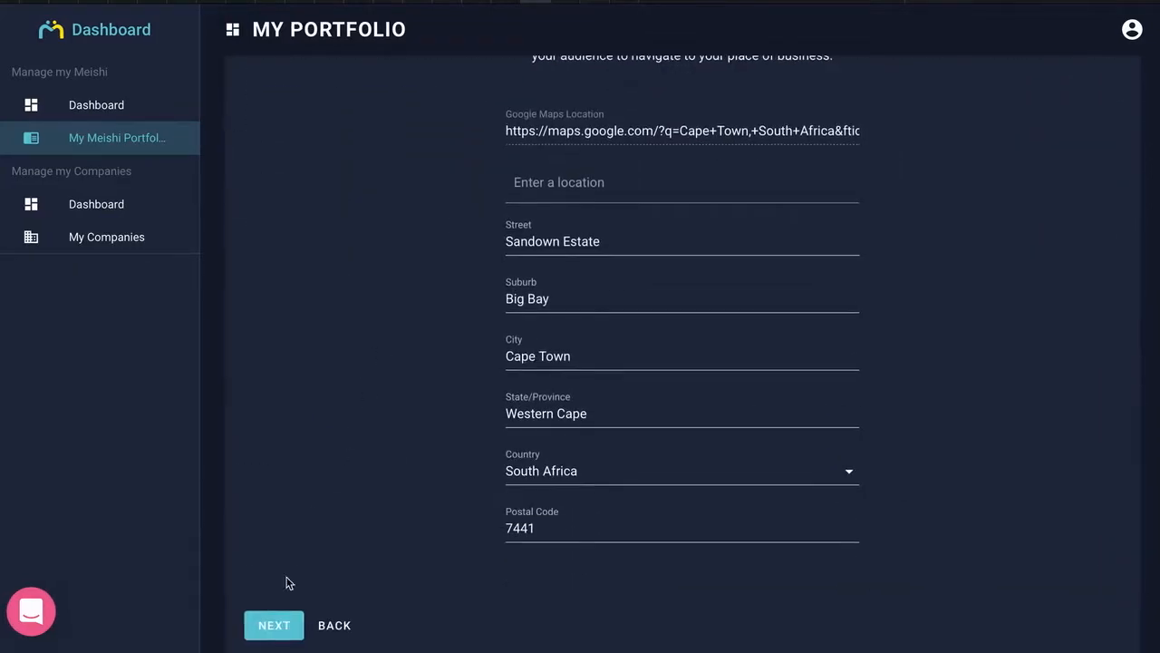
# Step: Keep the prefilled address, enter the mobile contact number, and continue to Social Media and Chat
pyautogui.click(276, 641)
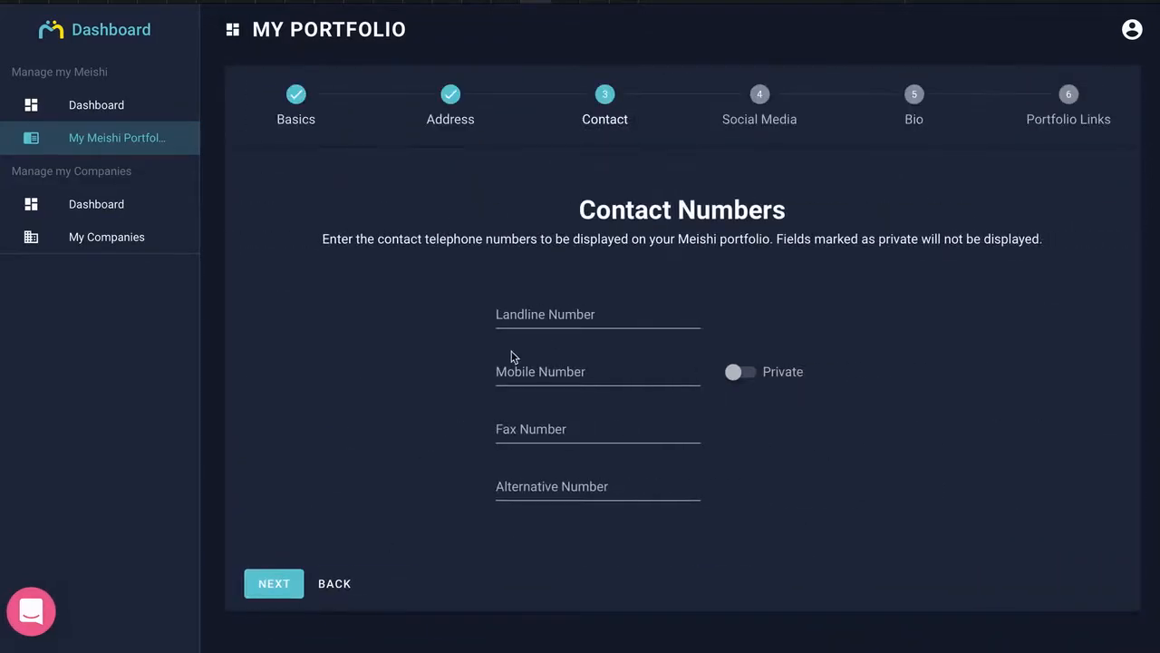
pyautogui.click(533, 370)
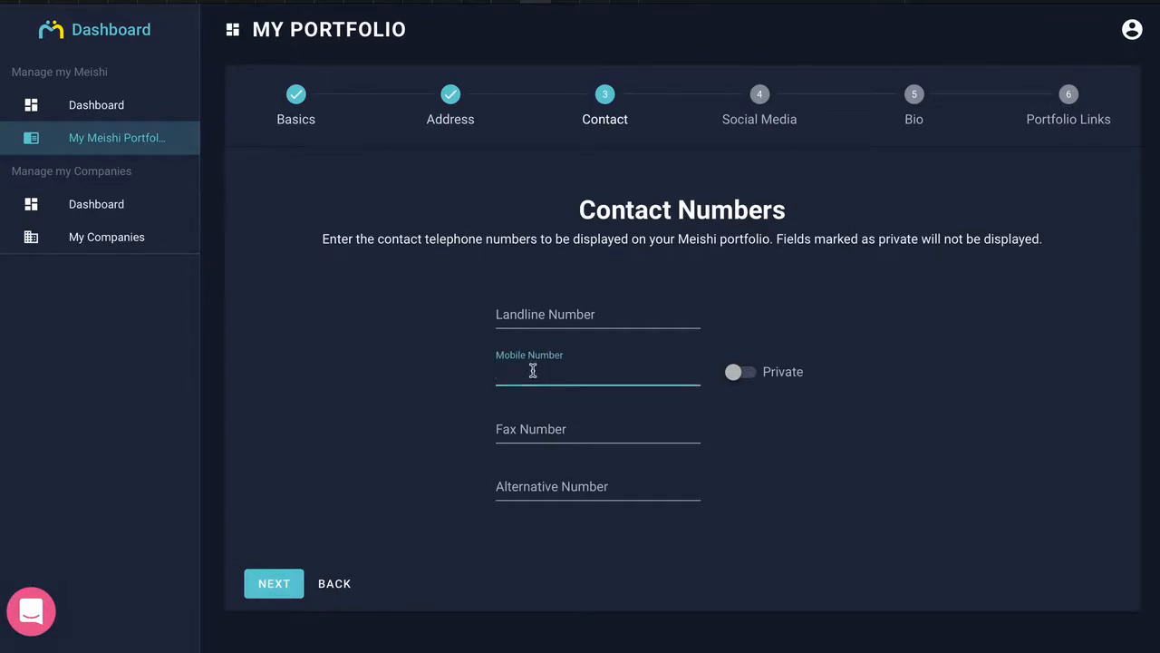
pyautogui.click(268, 580)
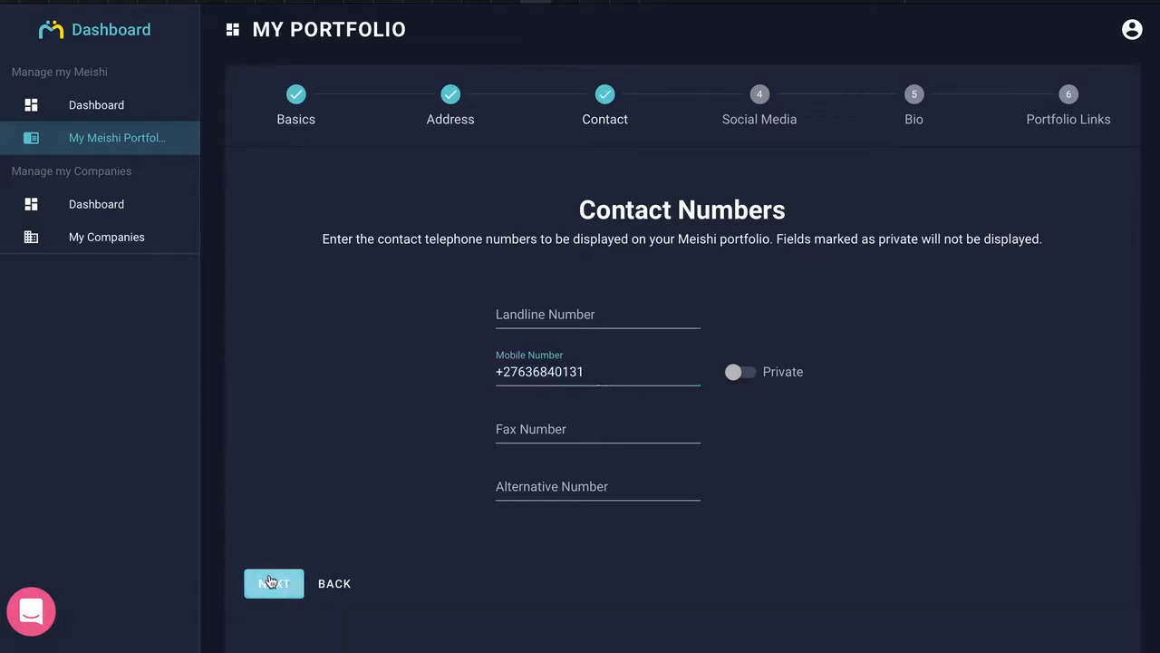
pyautogui.scroll(-2, 452, 387)
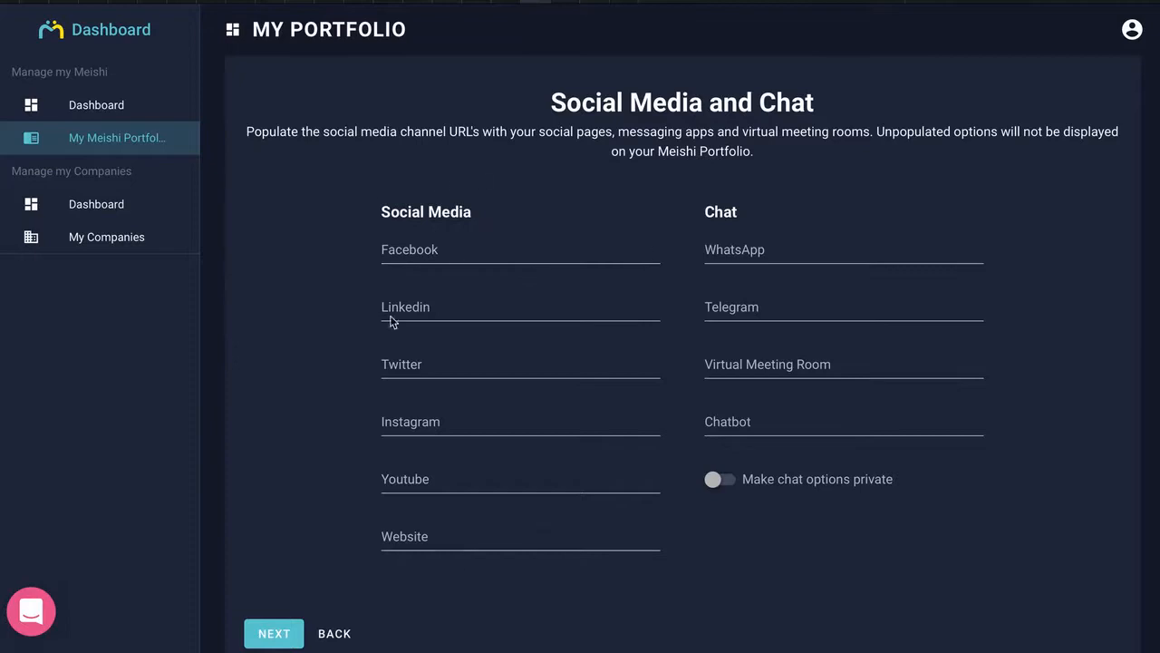
# Step: Fill in the WhatsApp wa.me and Telegram t.me chat links, then show all open windows
pyautogui.click(749, 253)
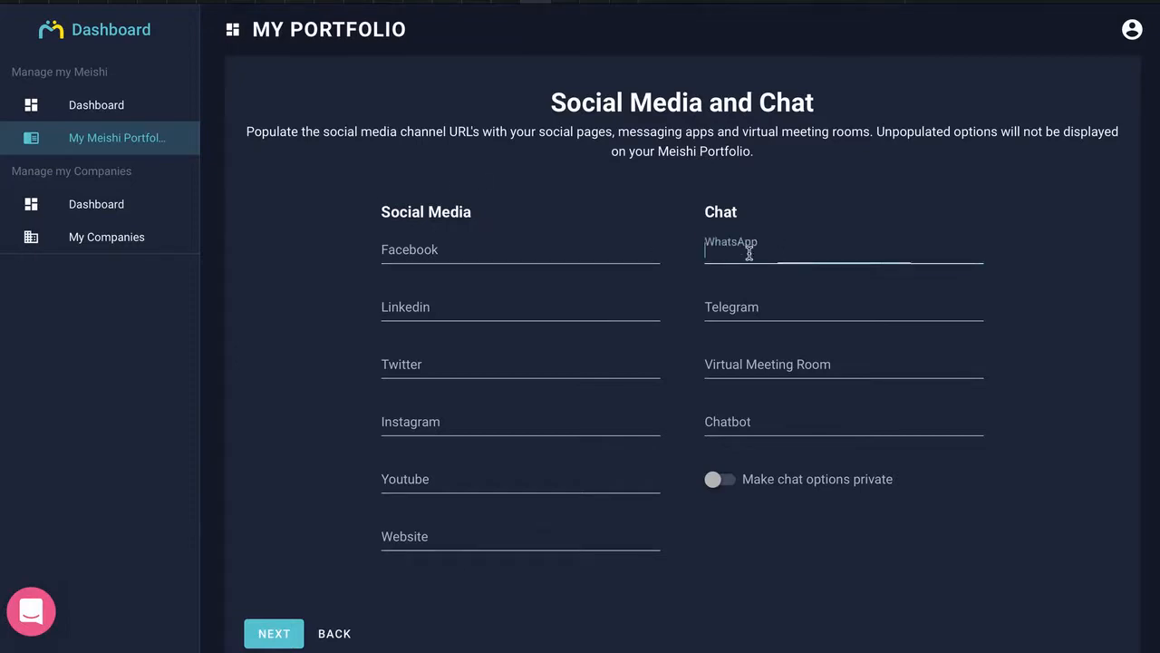
pyautogui.write('https')
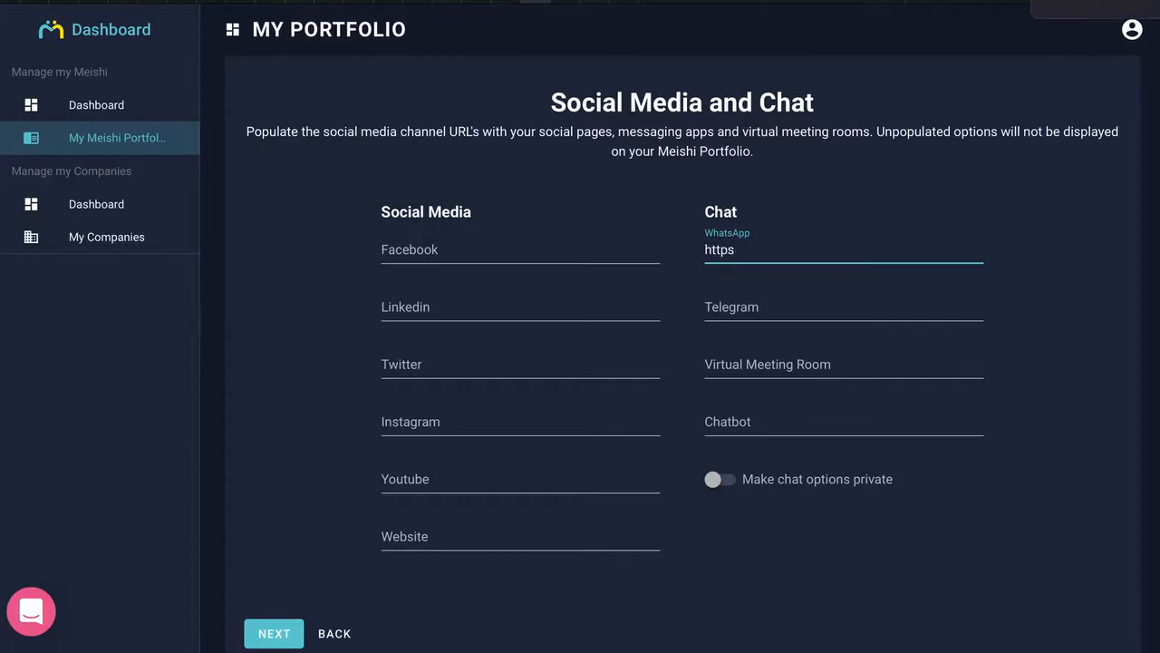
pyautogui.write('://wa.m')
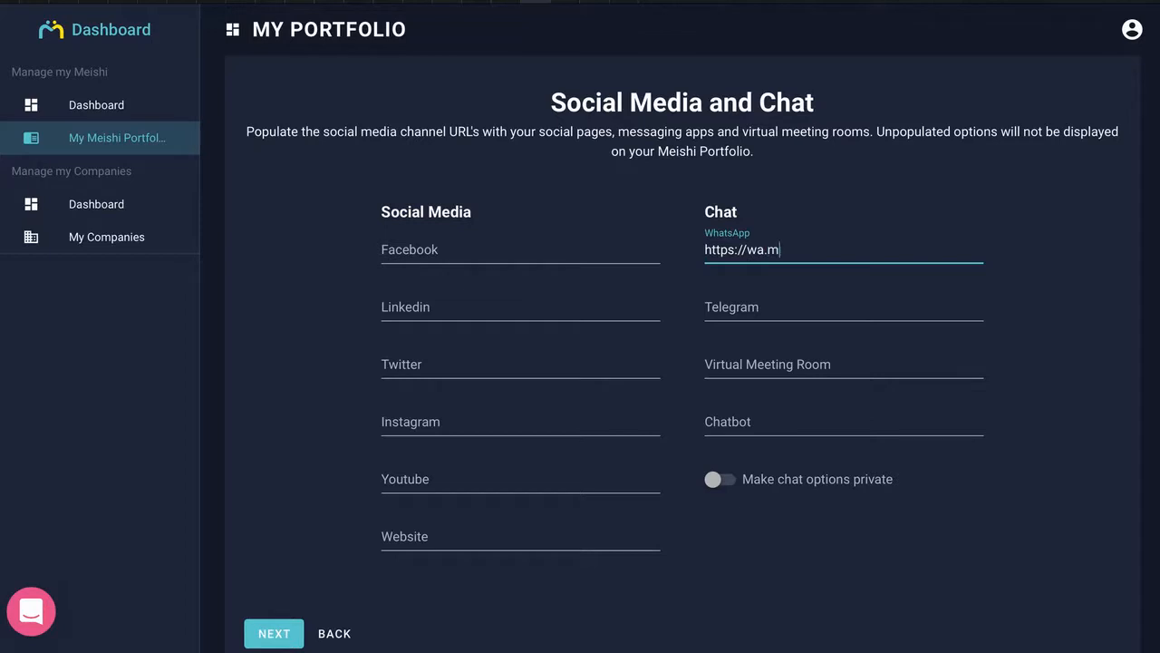
pyautogui.click(743, 311)
pyautogui.write('https')
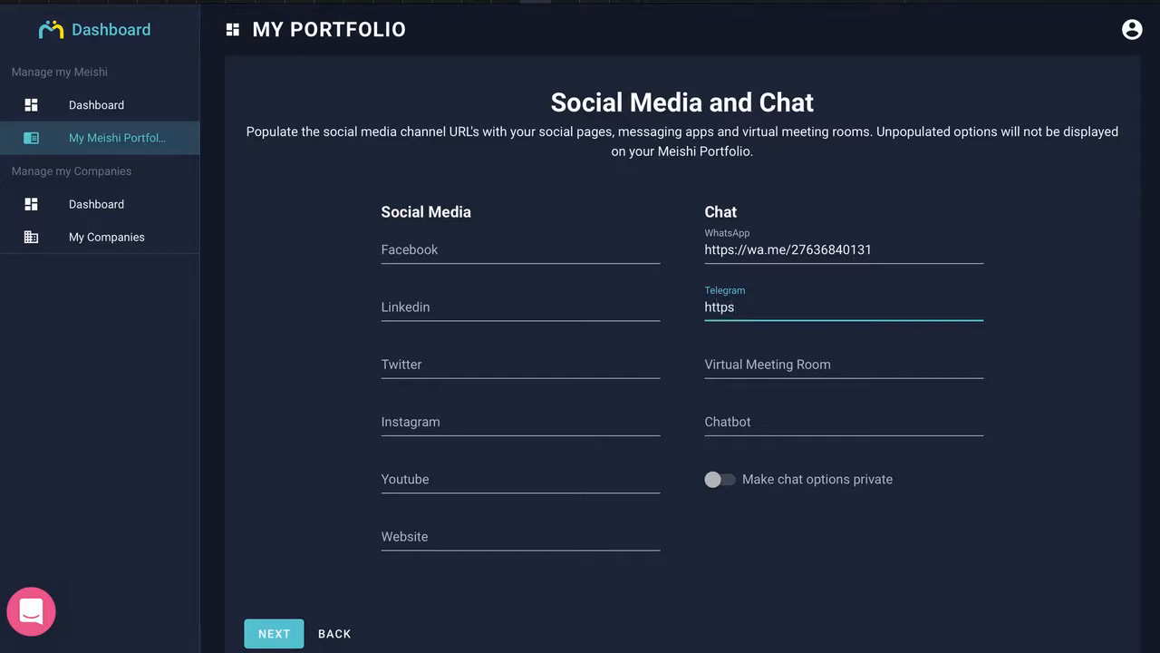
pyautogui.write('://t.me/brucecurnick')
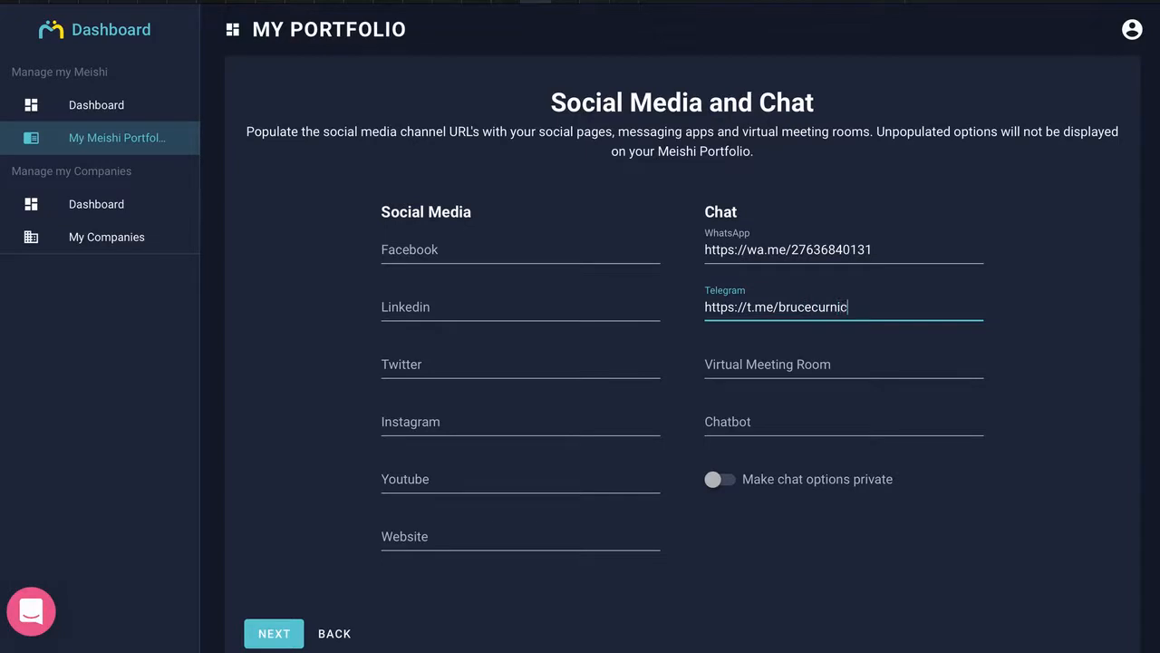
pyautogui.click(764, 364)
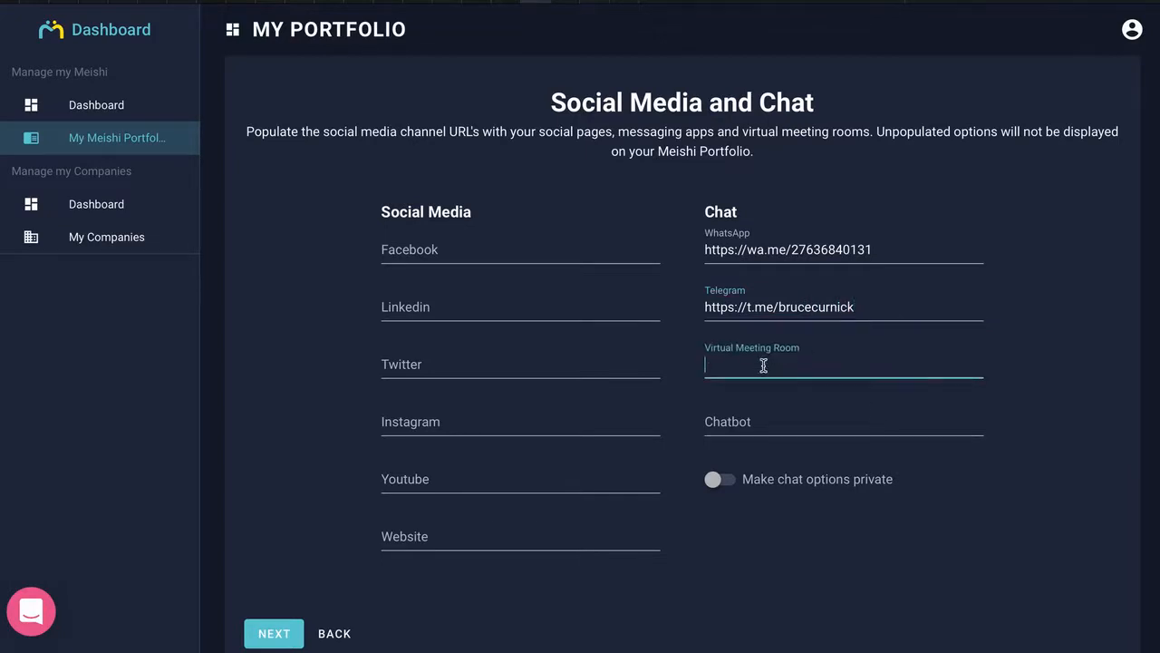
pyautogui.hotkey('ctrl', 'Up')
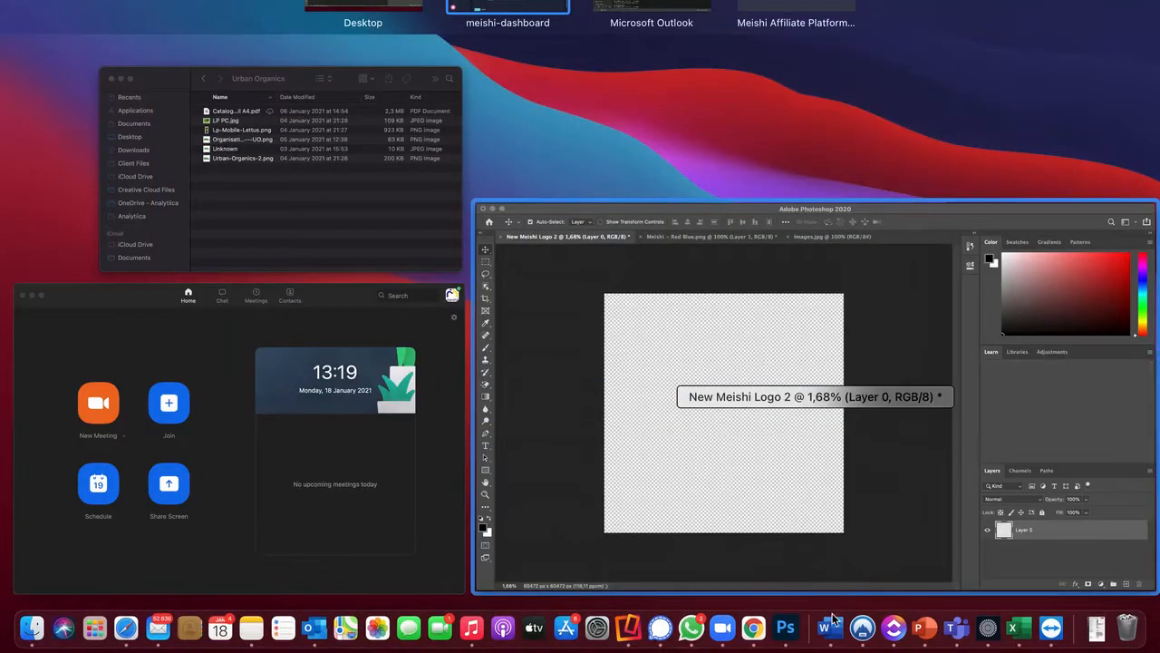
# Step: Copy the Zoom Personal Meeting ID invitation and return to the web browser
pyautogui.click(728, 638)
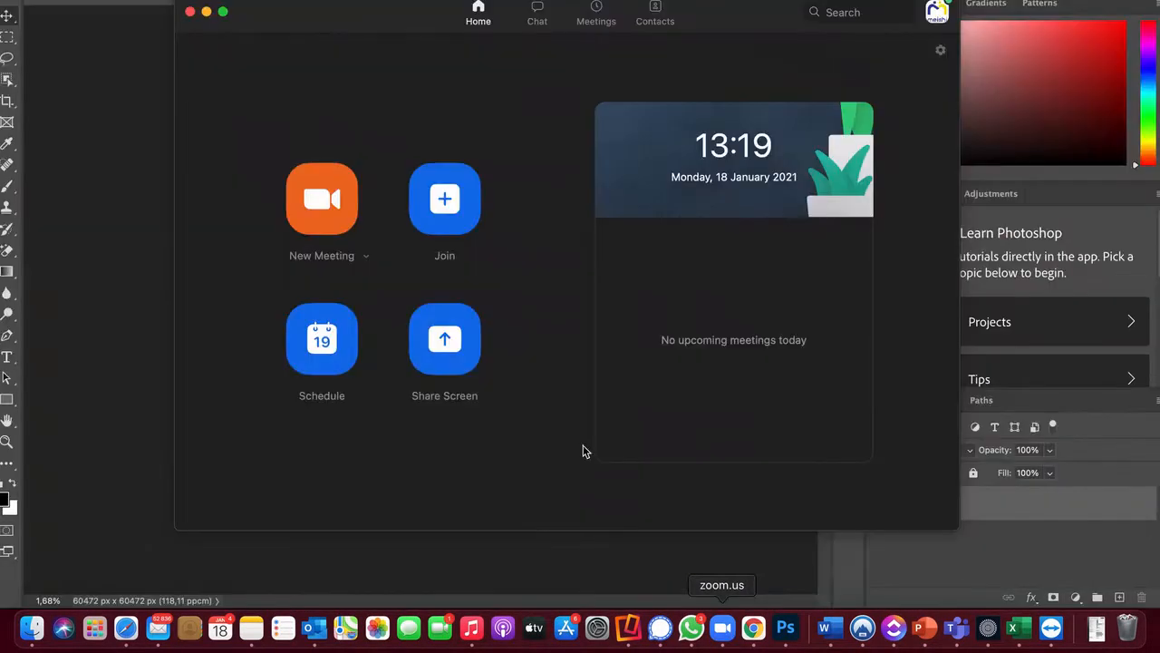
pyautogui.click(366, 258)
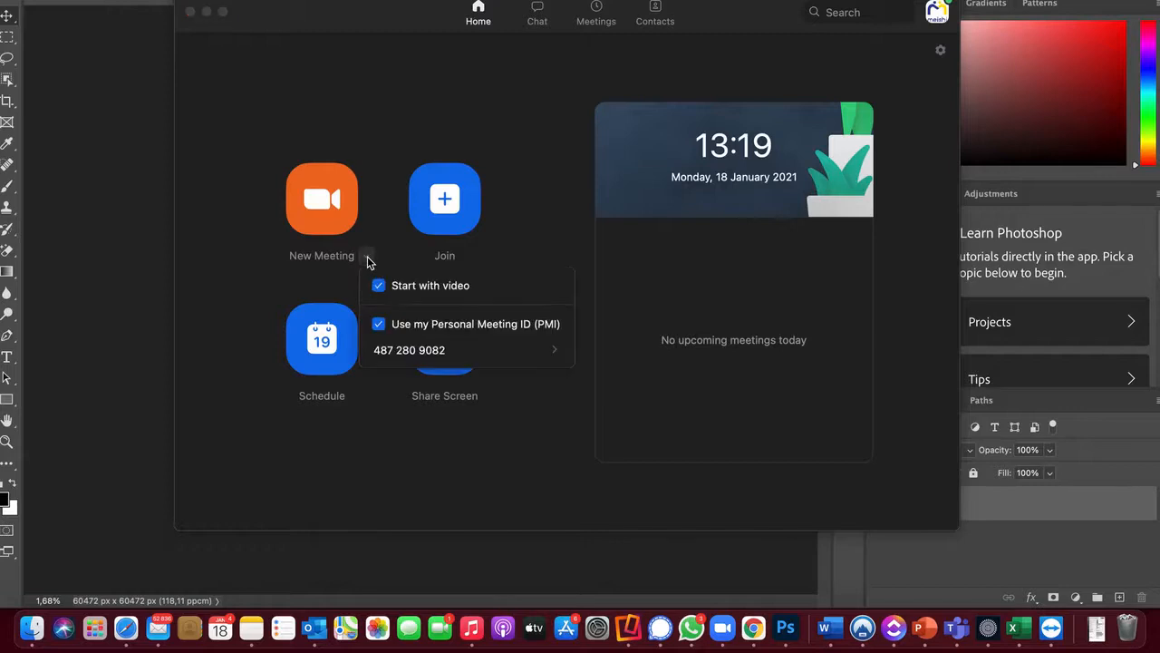
pyautogui.moveTo(441, 357)
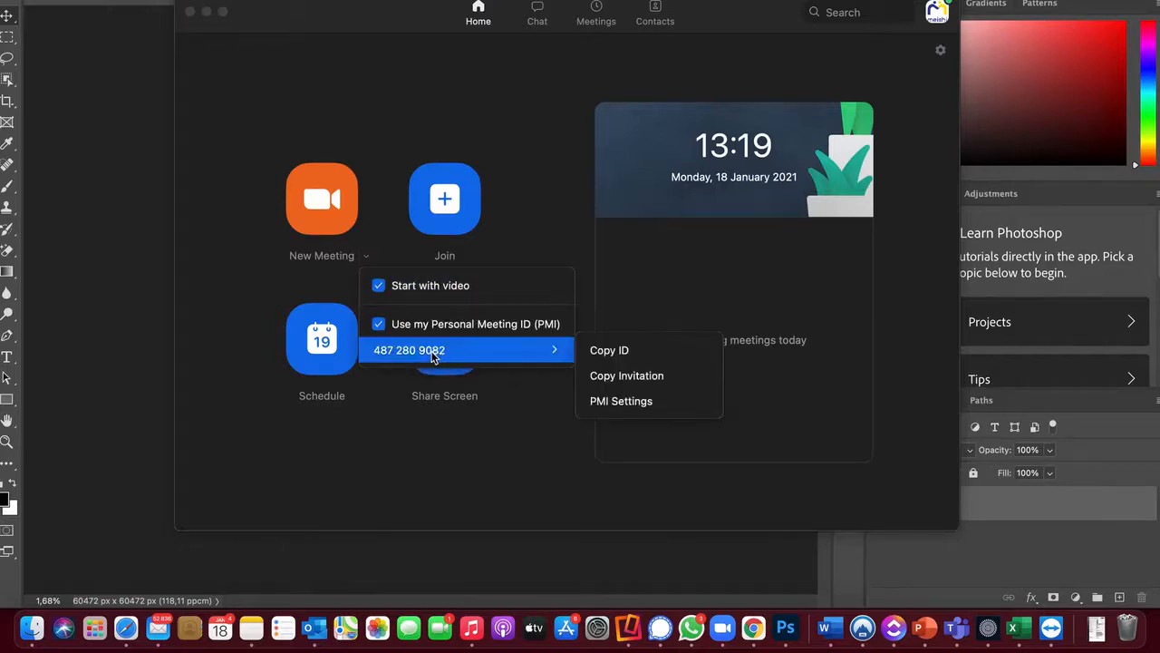
pyautogui.click(634, 354)
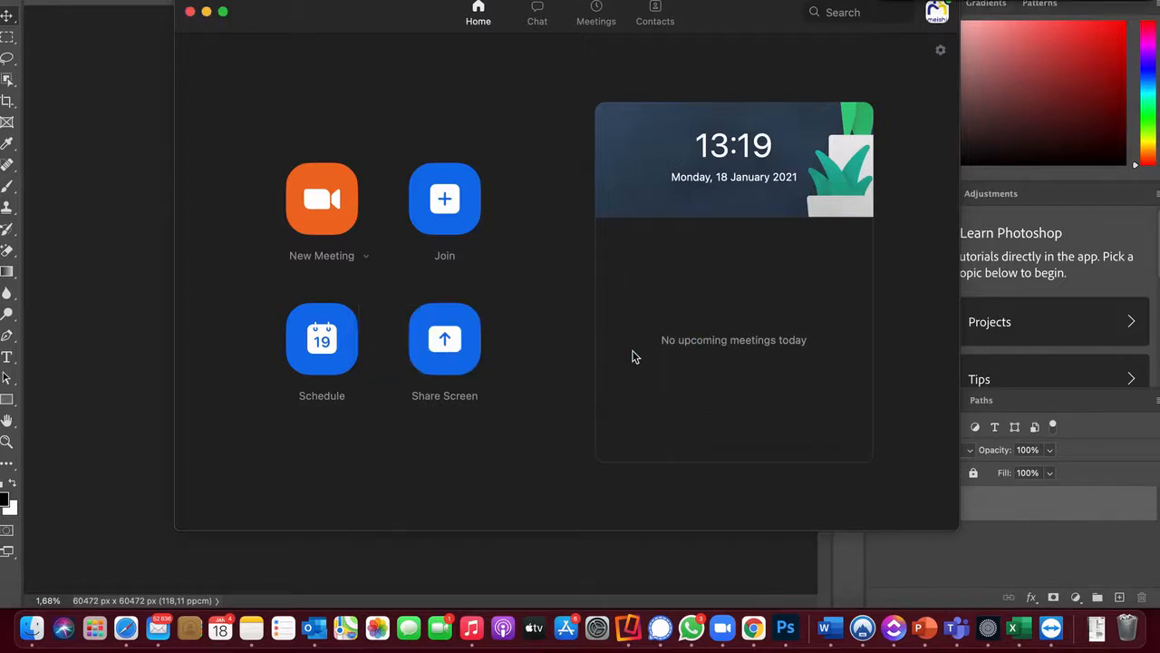
pyautogui.click(126, 628)
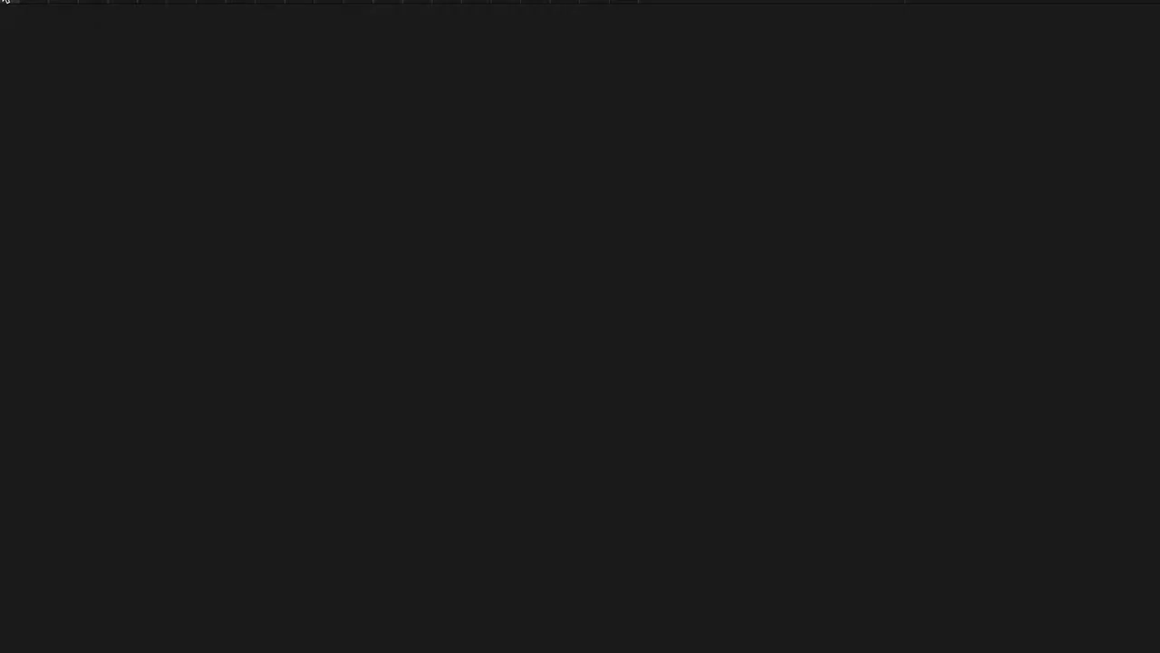
# Step: Sign in to the Zoom web portal with the account e-mail and password, passing the tractor image challenge
pyautogui.click(6, 3)
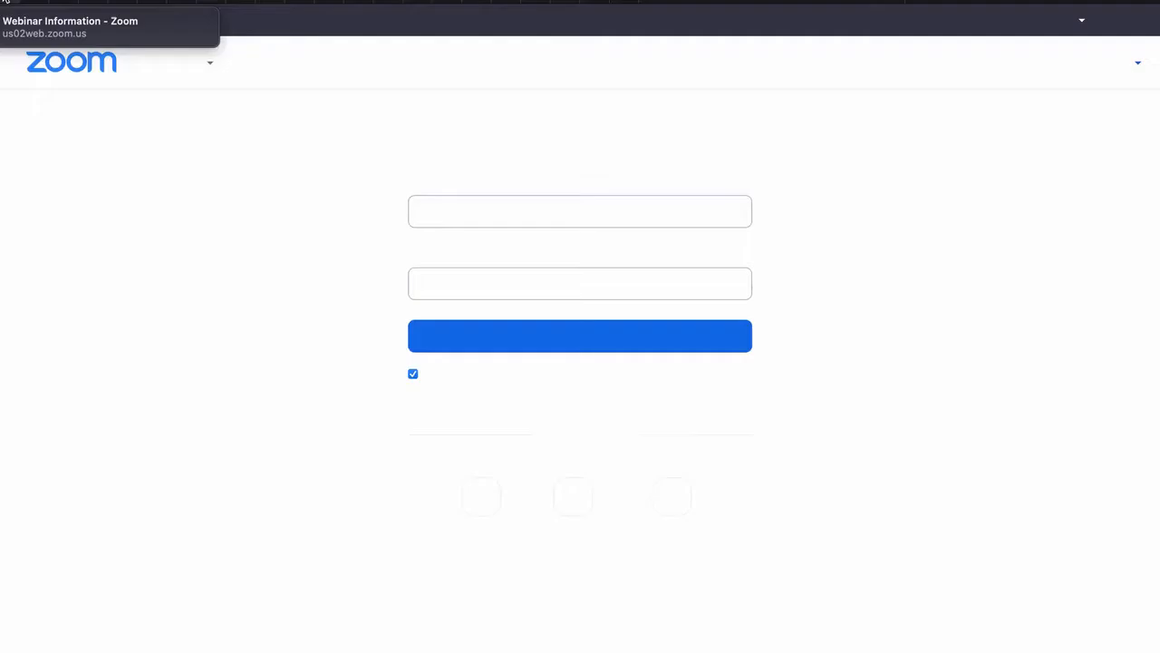
pyautogui.write('lesl')
pyautogui.press('BackSpace')
pyautogui.press('BackSpace')
pyautogui.press('BackSpace')
pyautogui.press('BackSpace')
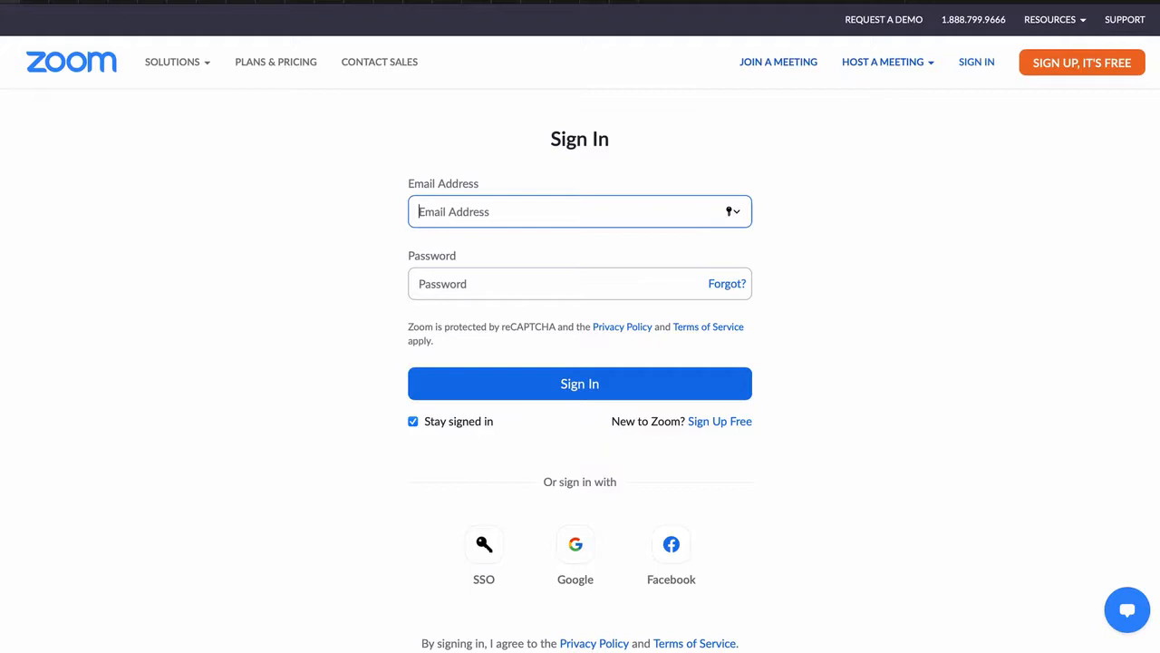
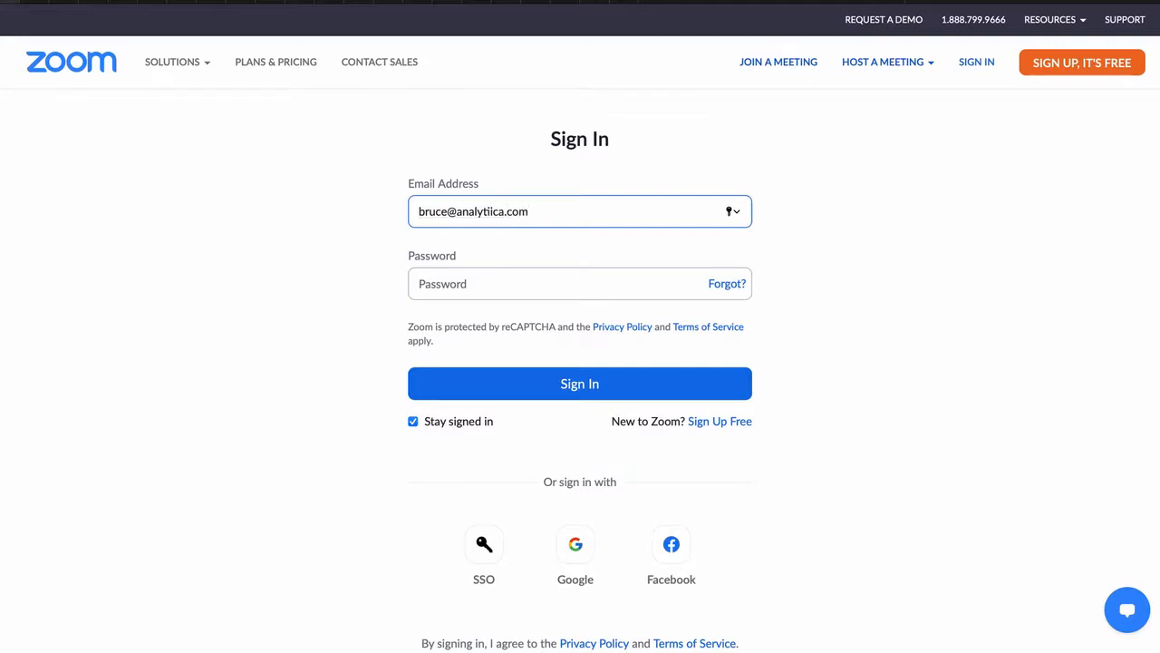
pyautogui.click(441, 286)
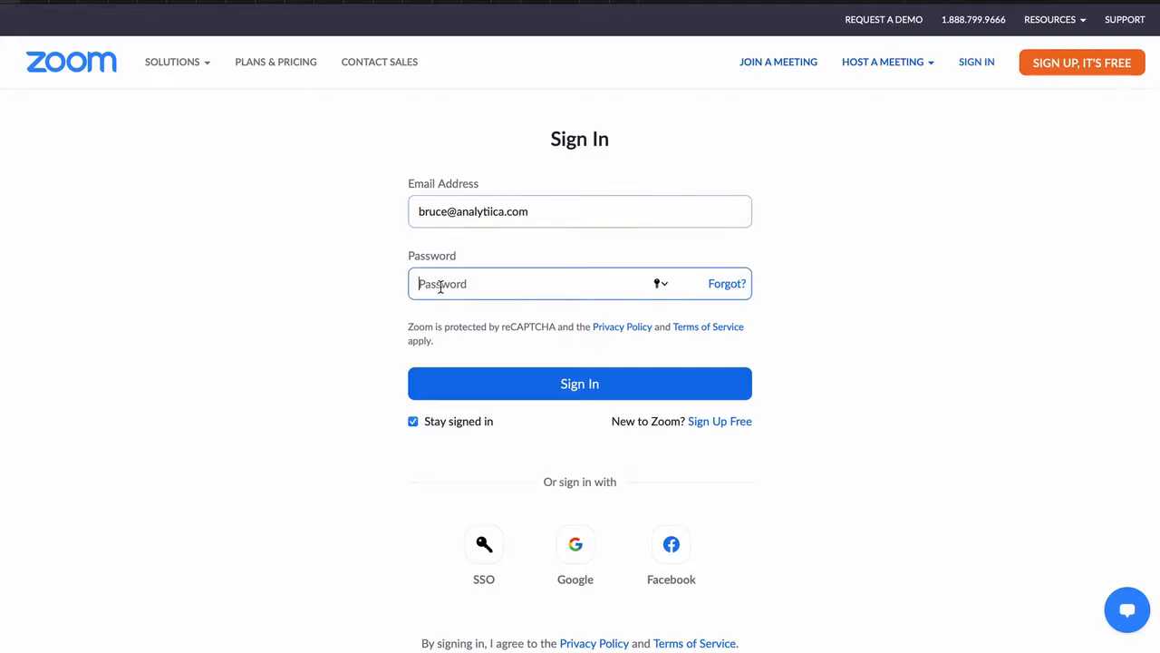
pyautogui.write('•••••••')
pyautogui.click(571, 385)
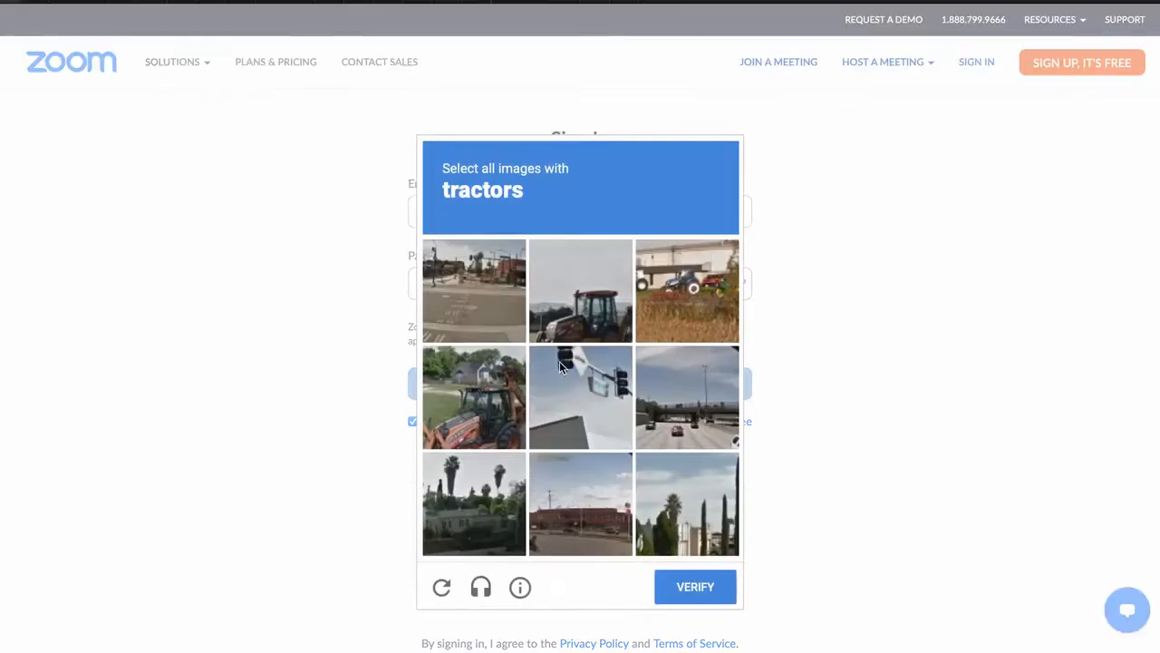
pyautogui.click(570, 283)
pyautogui.click(686, 283)
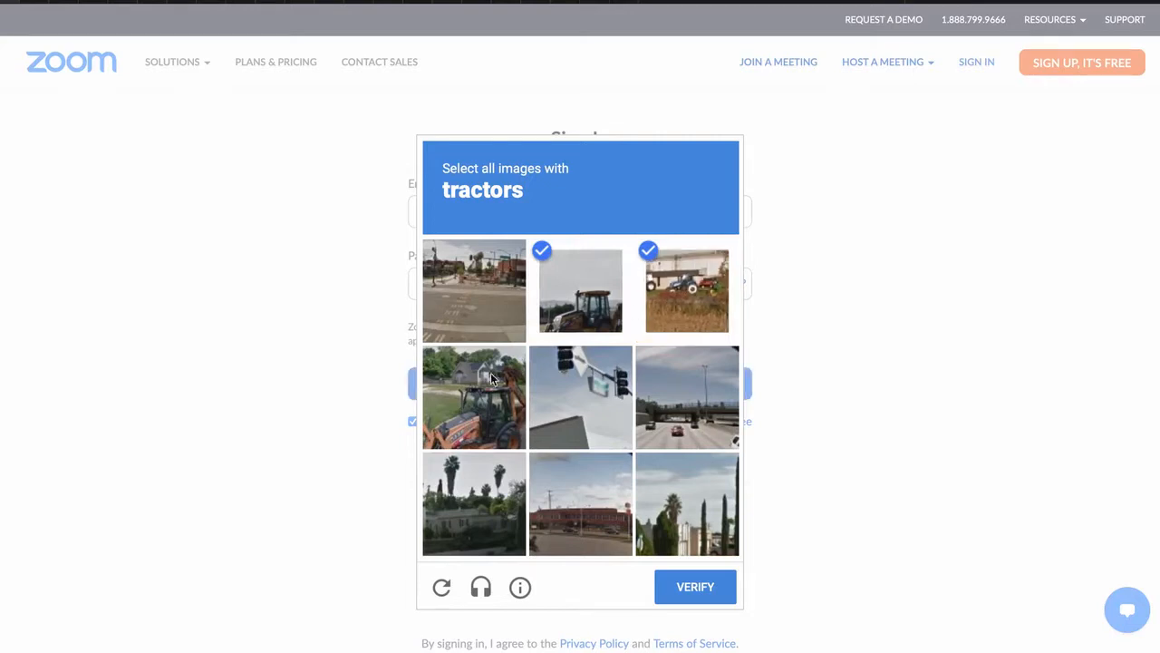
pyautogui.click(472, 394)
pyautogui.click(696, 587)
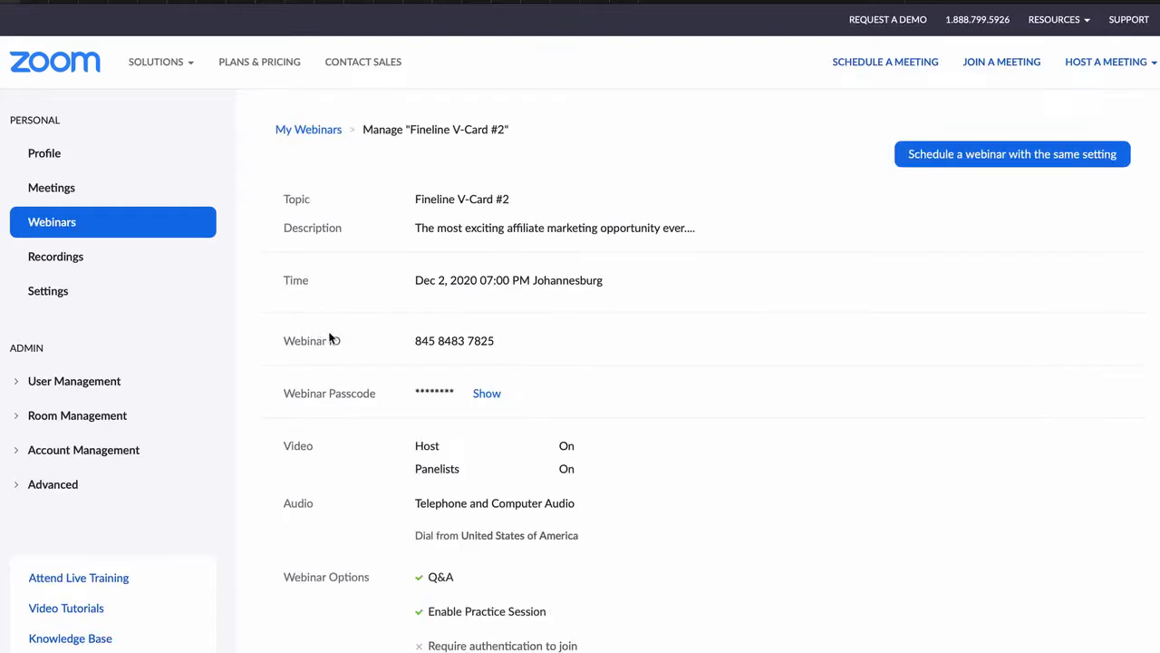
# Step: Reveal and copy the full personal meeting link from the Zoom Profile page
pyautogui.click(54, 156)
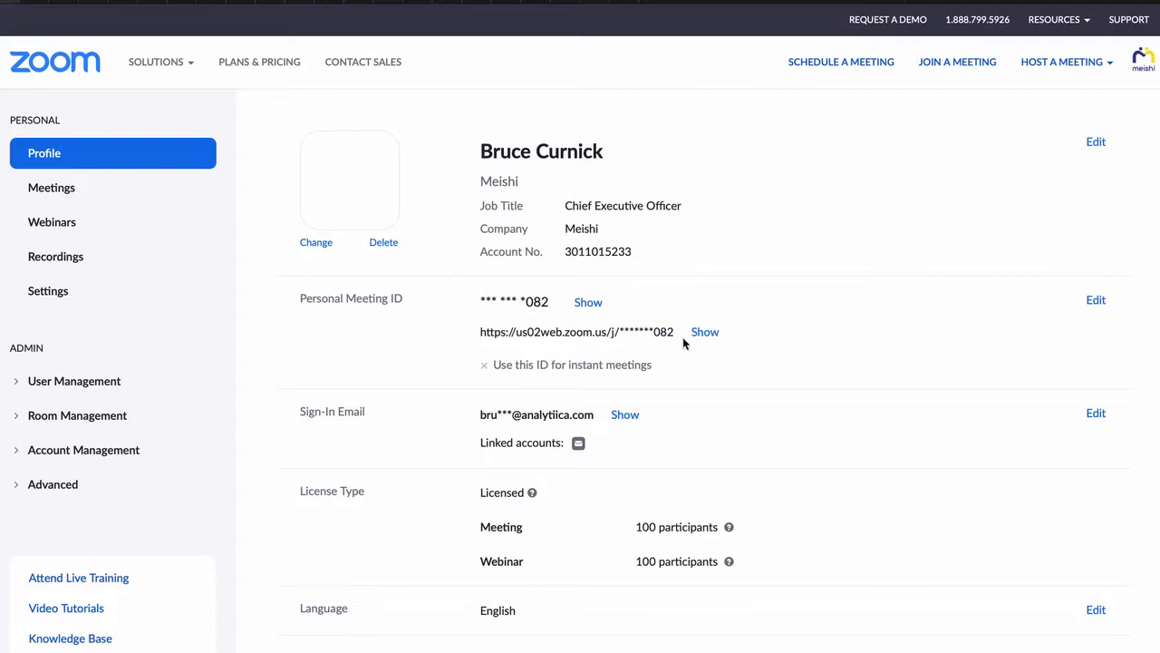
pyautogui.click(695, 332)
pyautogui.moveTo(692, 332); pyautogui.dragTo(469, 337)
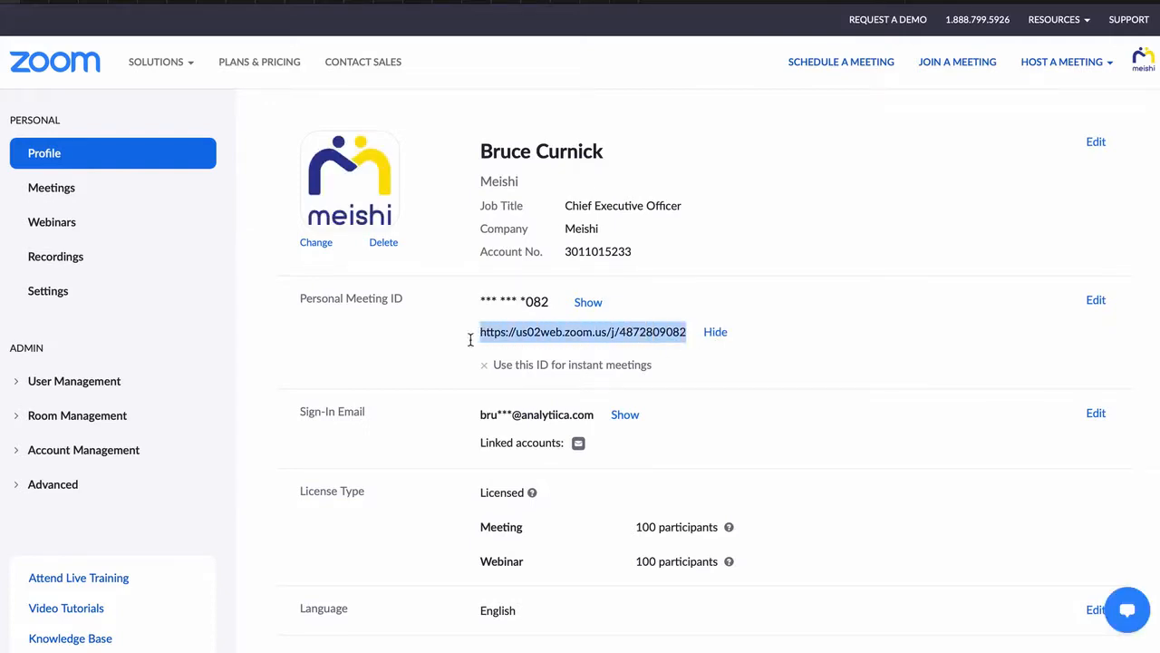
pyautogui.rightClick(541, 335)
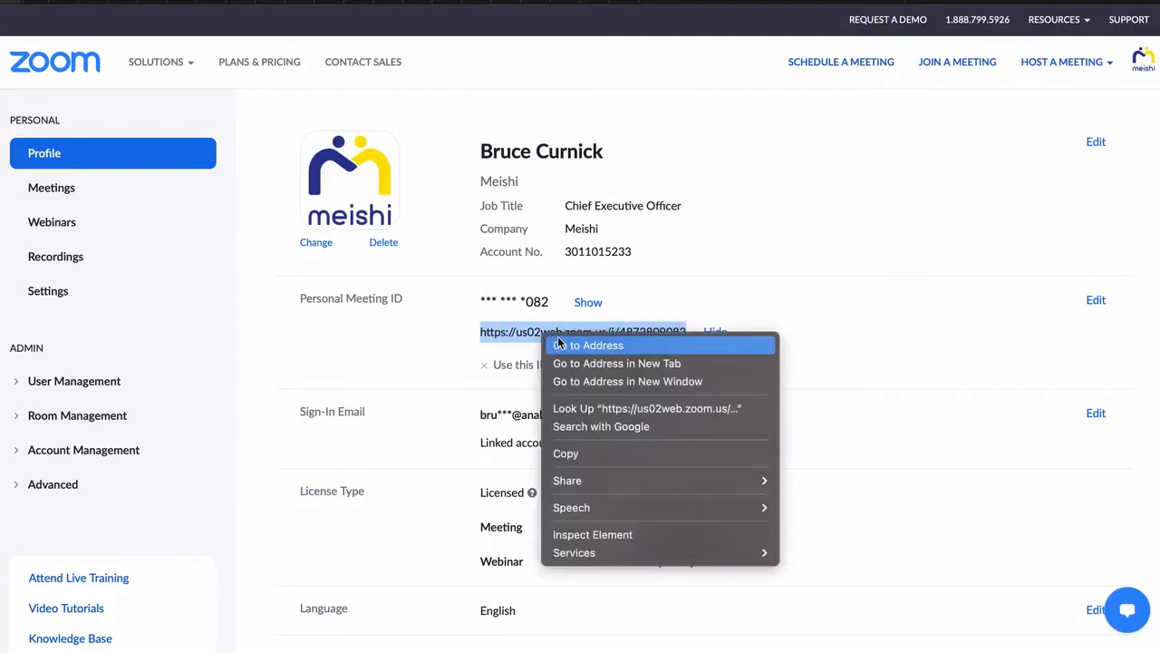
pyautogui.click(581, 452)
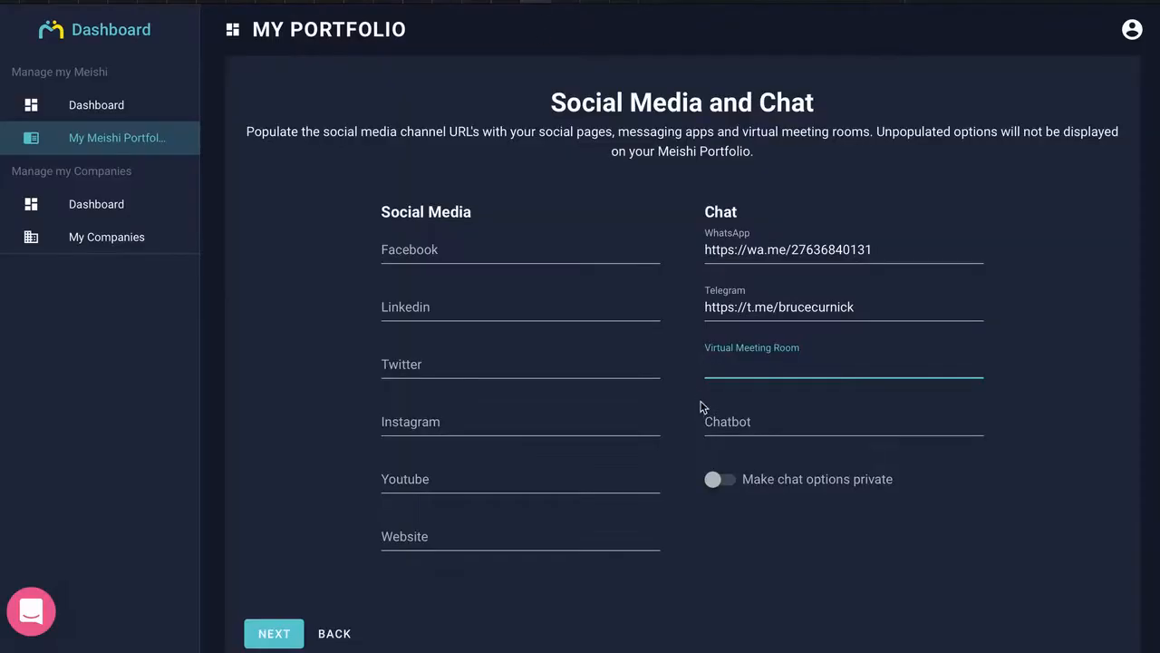
# Step: Paste the Zoom meeting link as the Virtual Meeting Room and save the chat links
pyautogui.rightClick(743, 372)
pyautogui.click(774, 413)
pyautogui.click(274, 633)
# Step: Enter 'Bio' as the short bio and complete the portfolio profile
pyautogui.click(515, 394)
pyautogui.write('Bio')
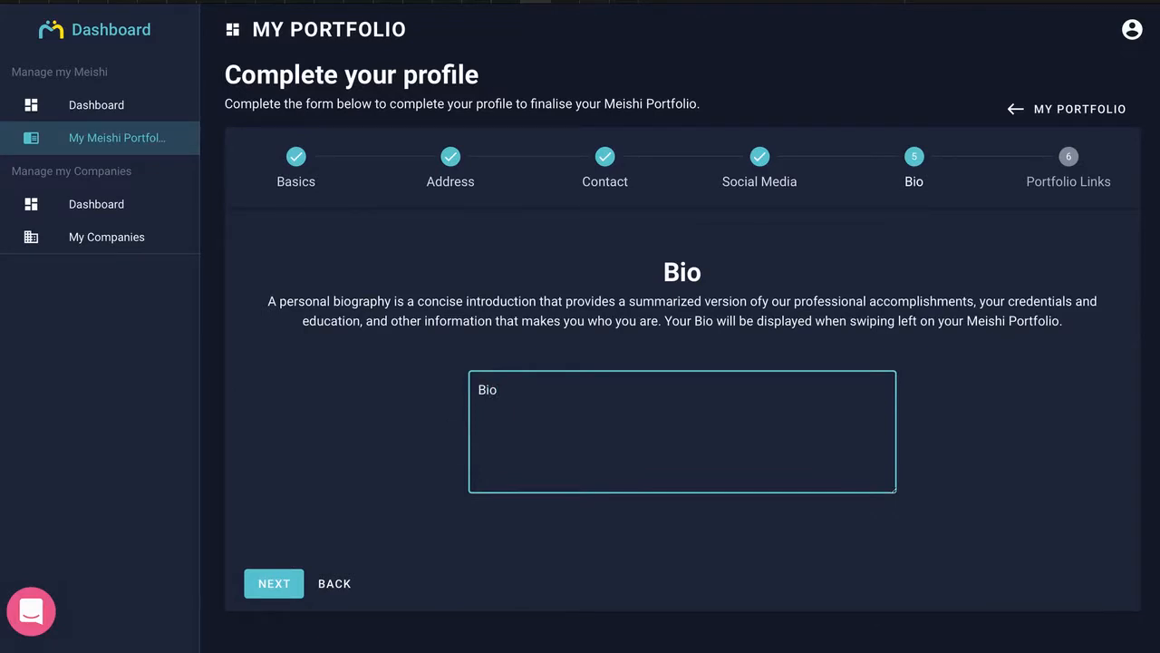
pyautogui.click(272, 583)
pyautogui.scroll(-1, 580, 384)
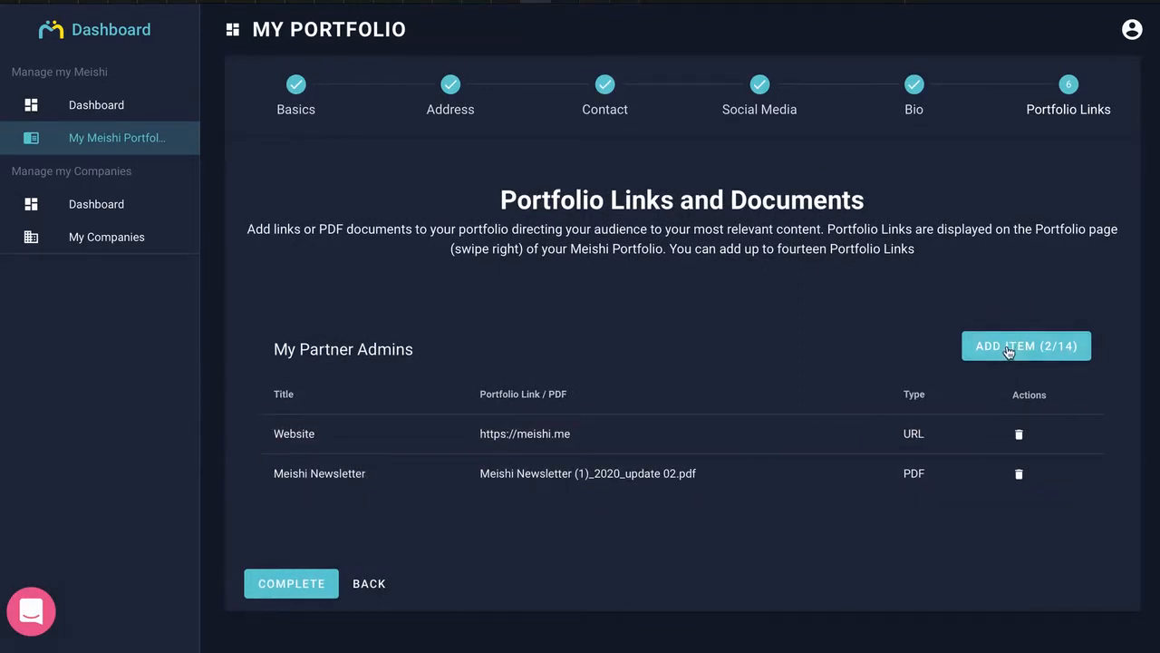
pyautogui.click(276, 590)
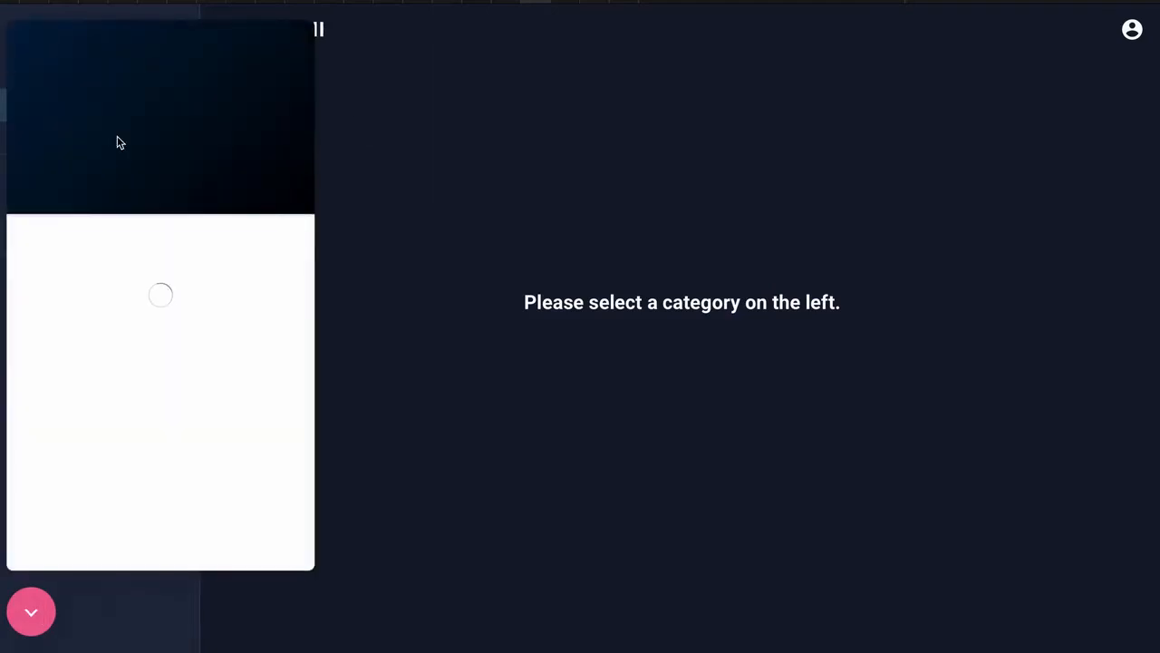
# Step: View the live portfolio page from My Meishi Portfolio and allow it to use the current location
pyautogui.click(31, 613)
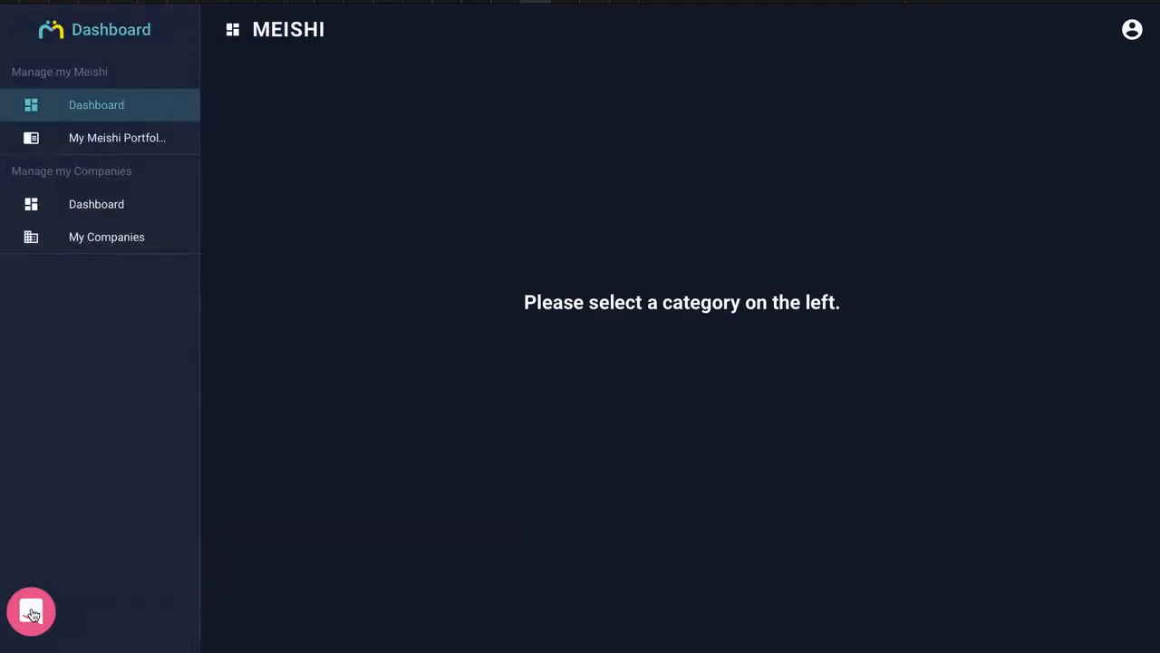
pyautogui.click(96, 142)
pyautogui.moveTo(385, 138)
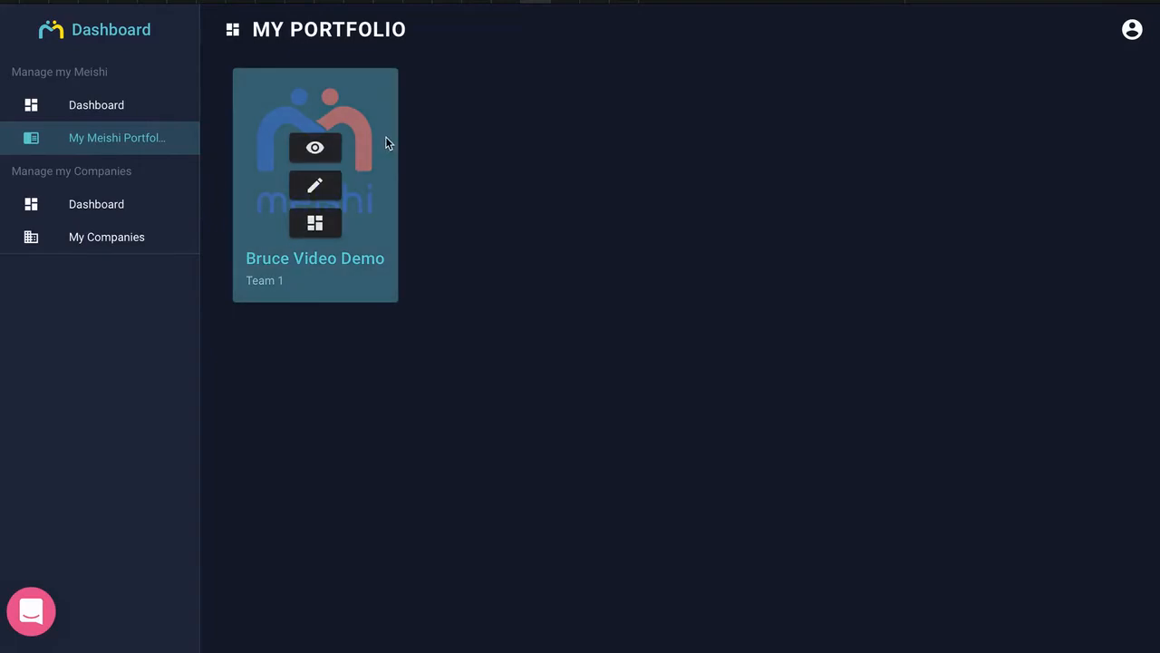
pyautogui.click(323, 155)
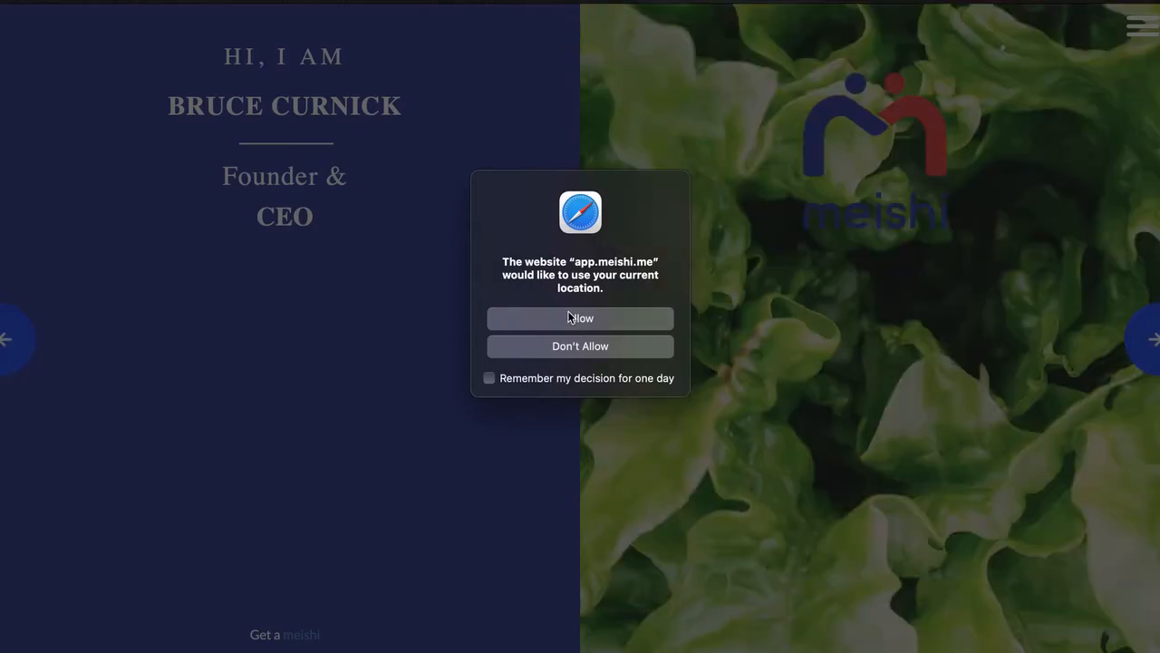
pyautogui.click(569, 317)
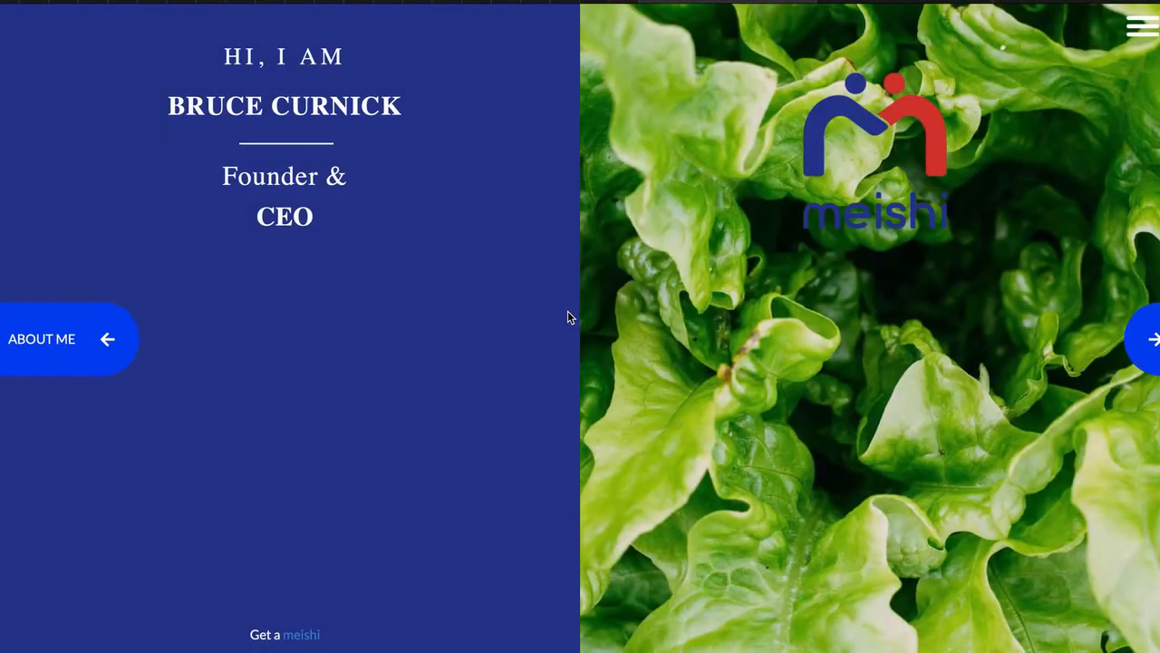